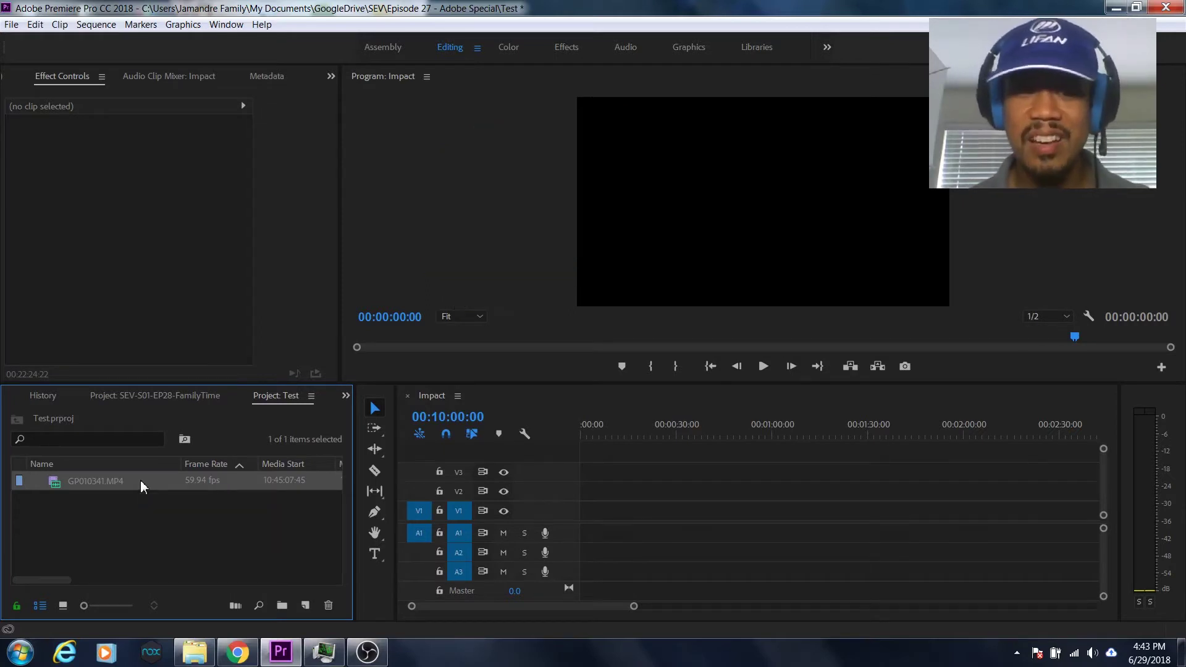
Drag GP010341.MP4 into the Impact sequence, keeping the sequence's existing settings.
{"action": "left_click", "coordinate": [140, 480], "text": "ctrl"}
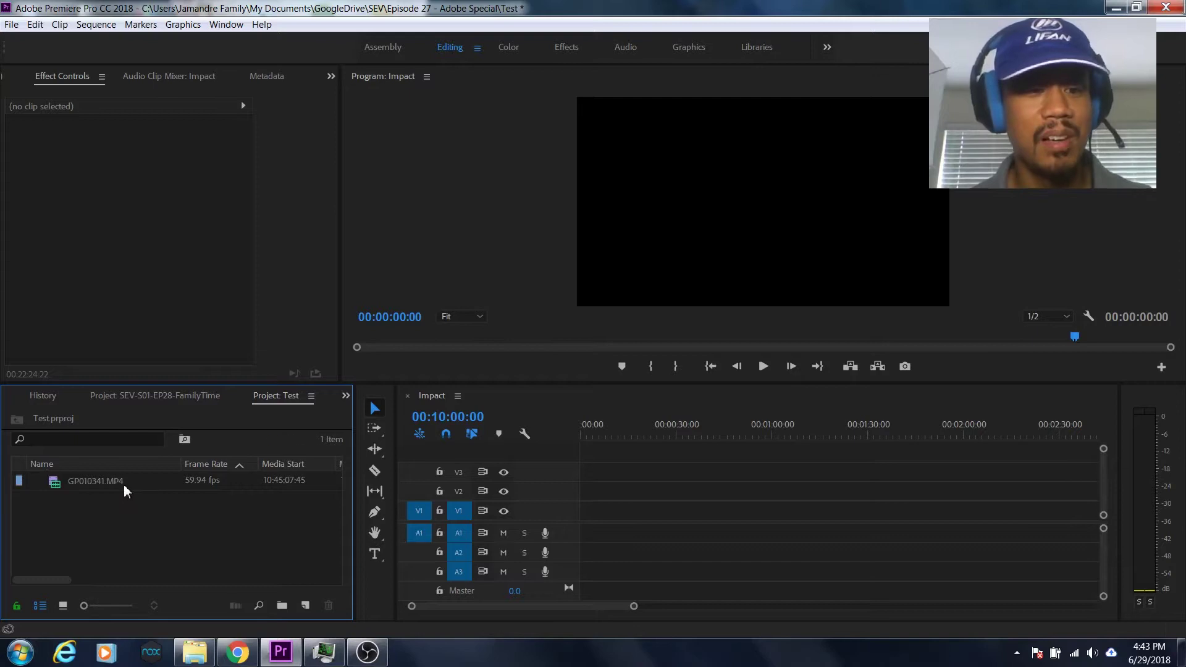
{"action": "left_click_drag", "start_coordinate": [123, 484], "coordinate": [639, 517]}
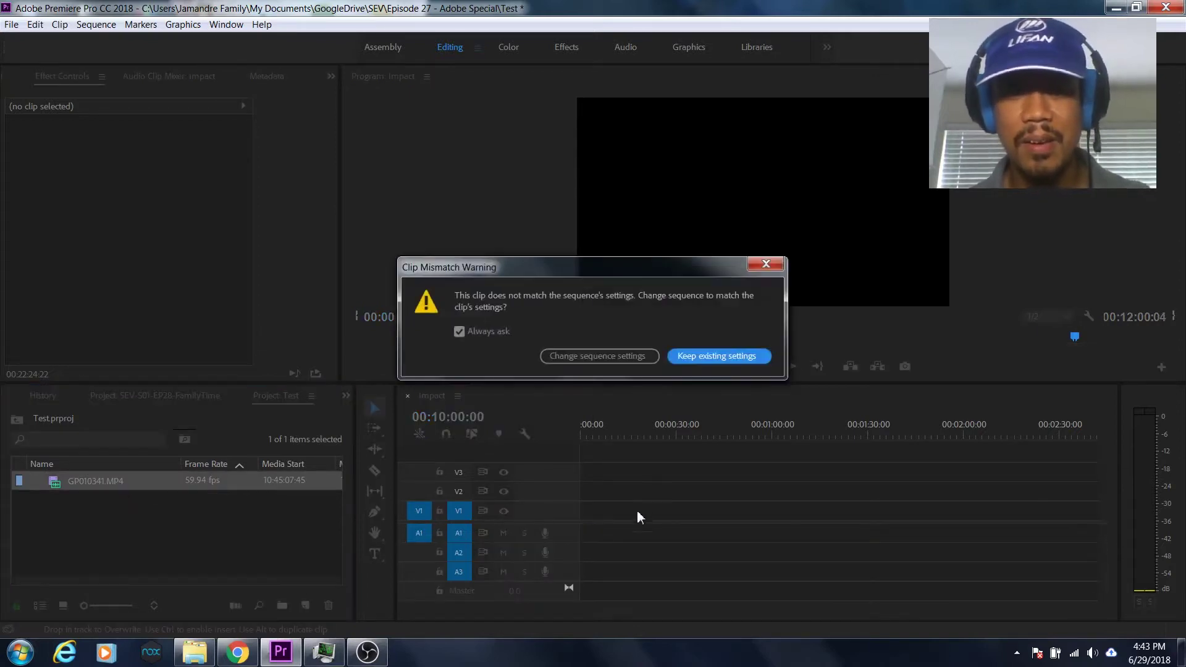
{"action": "left_click", "coordinate": [707, 356]}
Preview the sequence from about nine seconds in, turning the system volume down.
{"action": "left_click", "coordinate": [612, 435]}
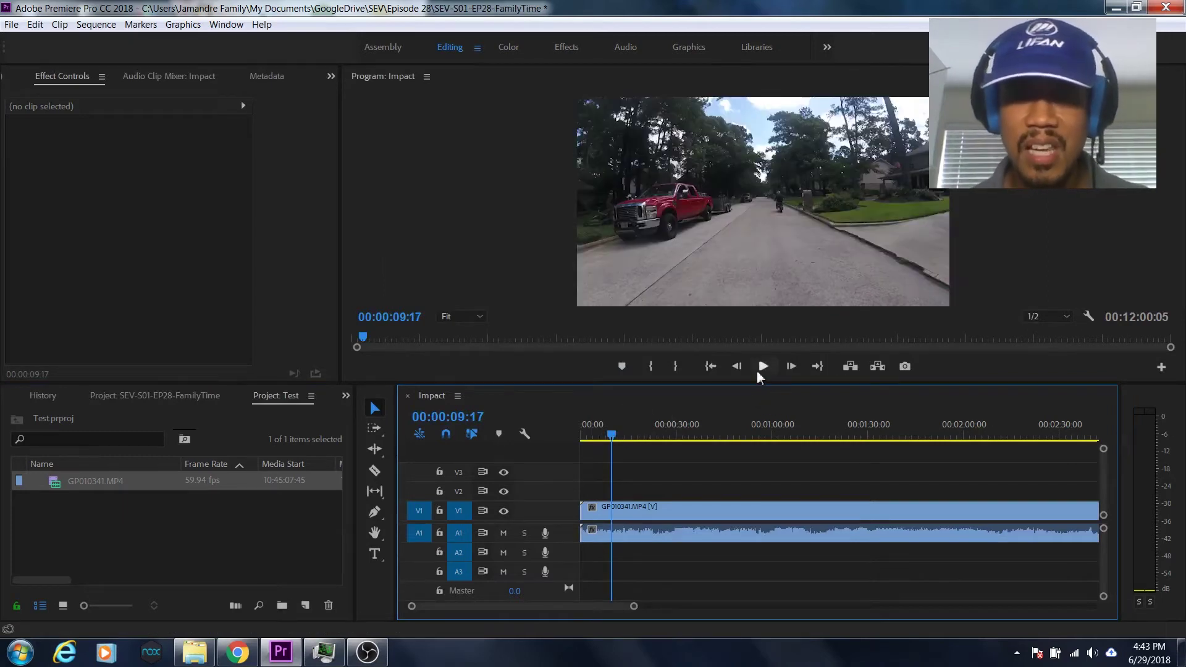
{"action": "left_click", "coordinate": [761, 368]}
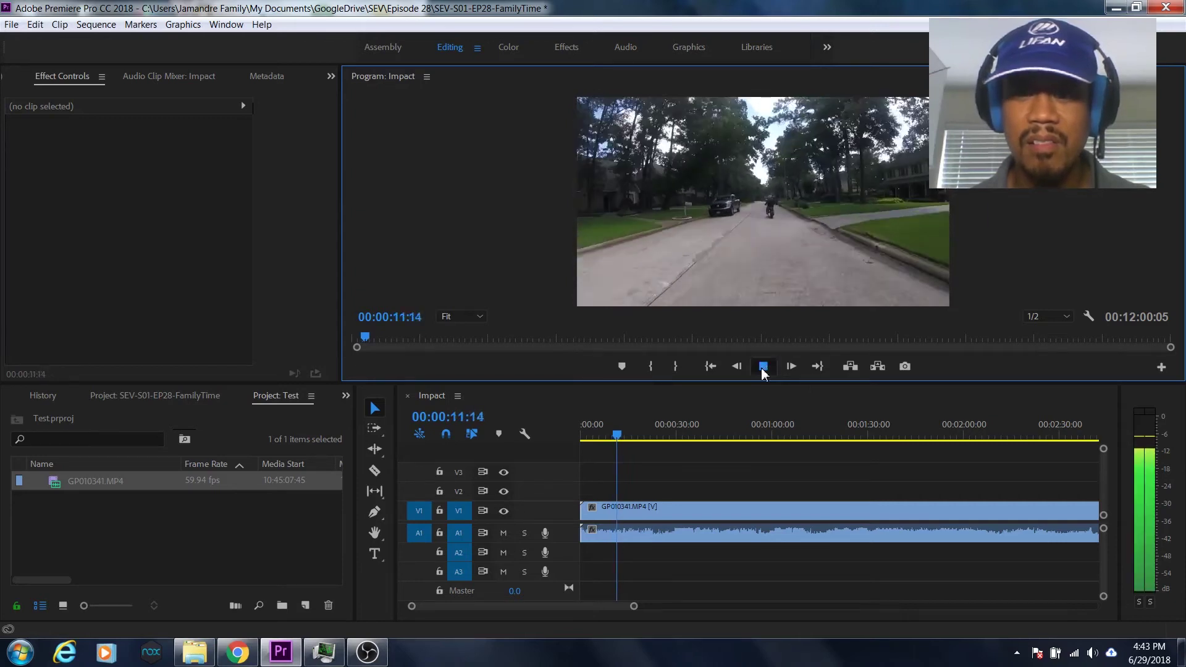
{"action": "left_click", "coordinate": [763, 366]}
{"action": "left_click", "coordinate": [1093, 653]}
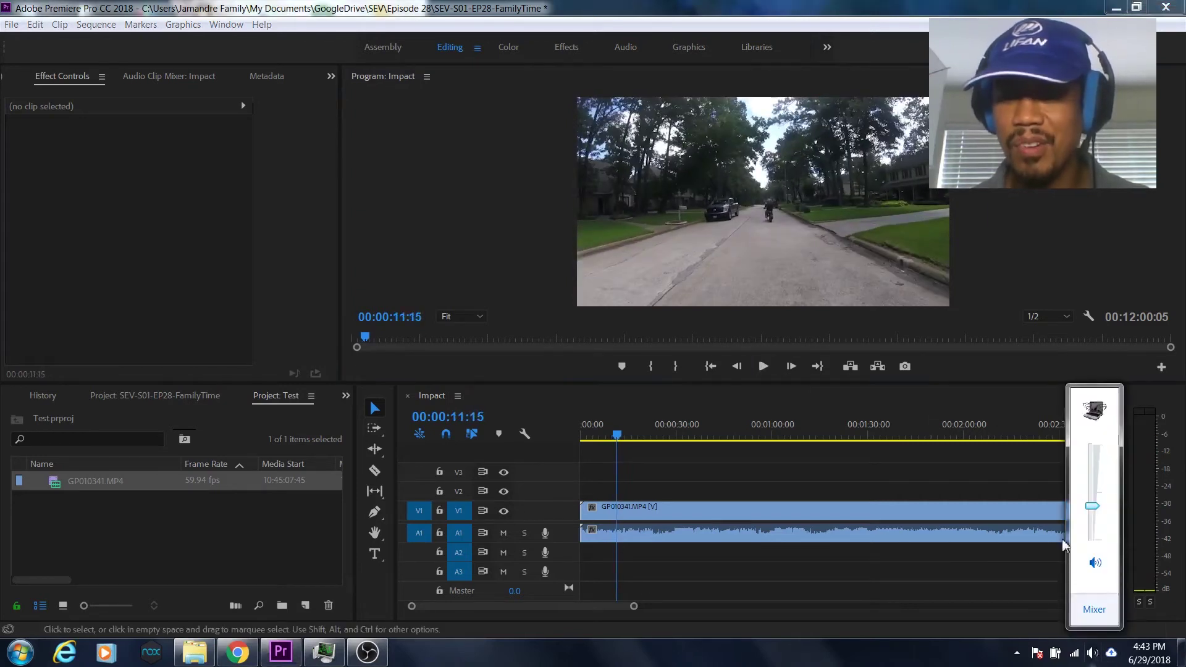
{"action": "left_click_drag", "start_coordinate": [1093, 507], "coordinate": [1092, 519]}
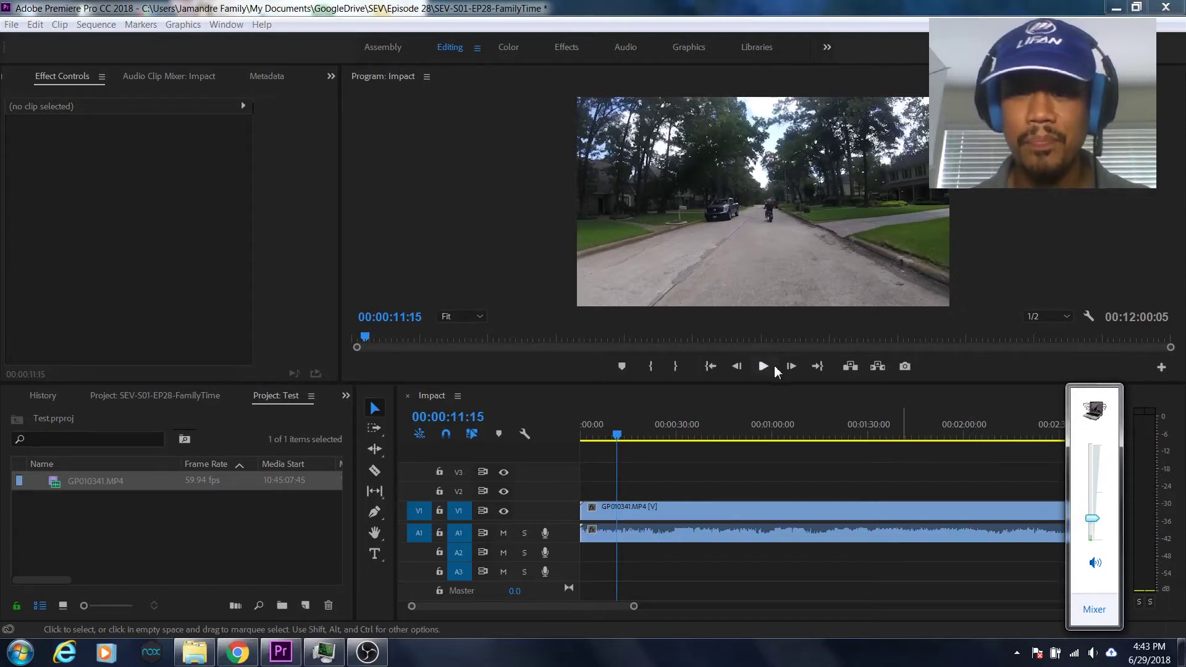
{"action": "left_click", "coordinate": [765, 367]}
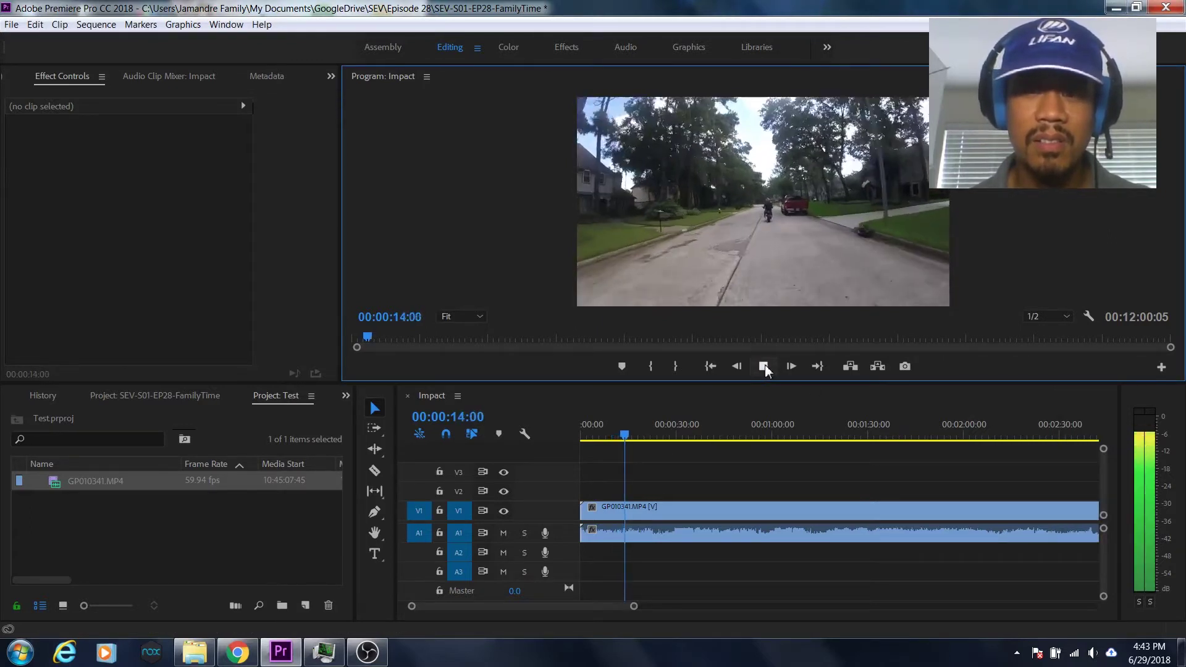
{"action": "left_click", "coordinate": [765, 367]}
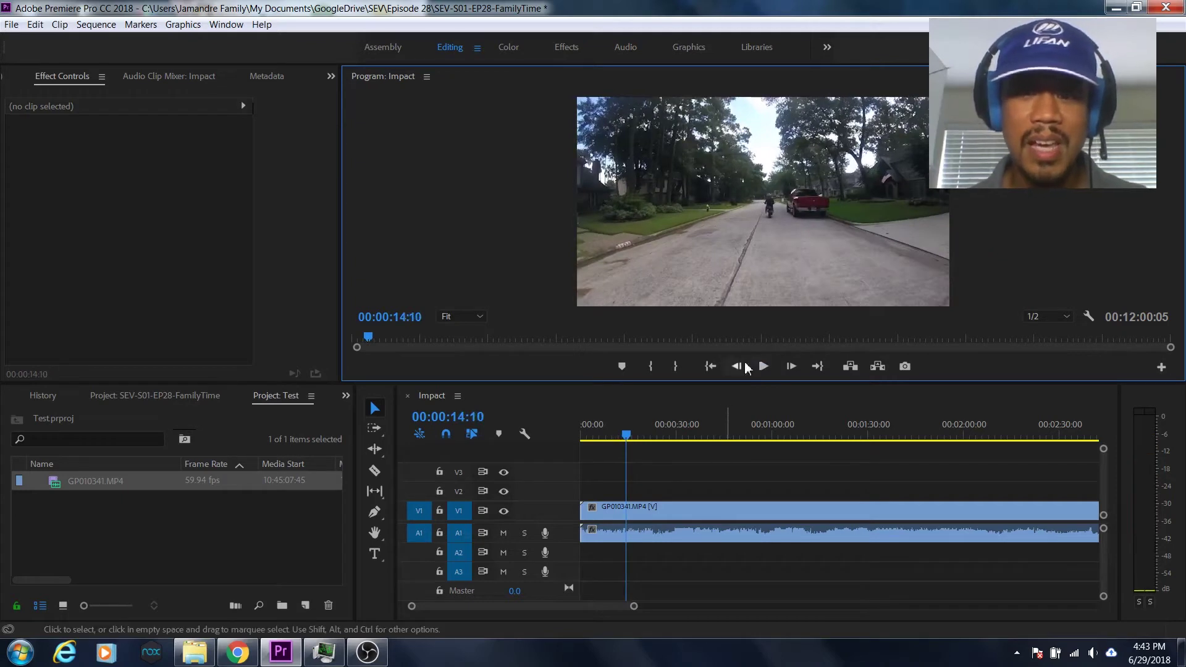
Play to 00:00:28:13 and razor-cut the clip at the playhead.
{"action": "left_click", "coordinate": [761, 367]}
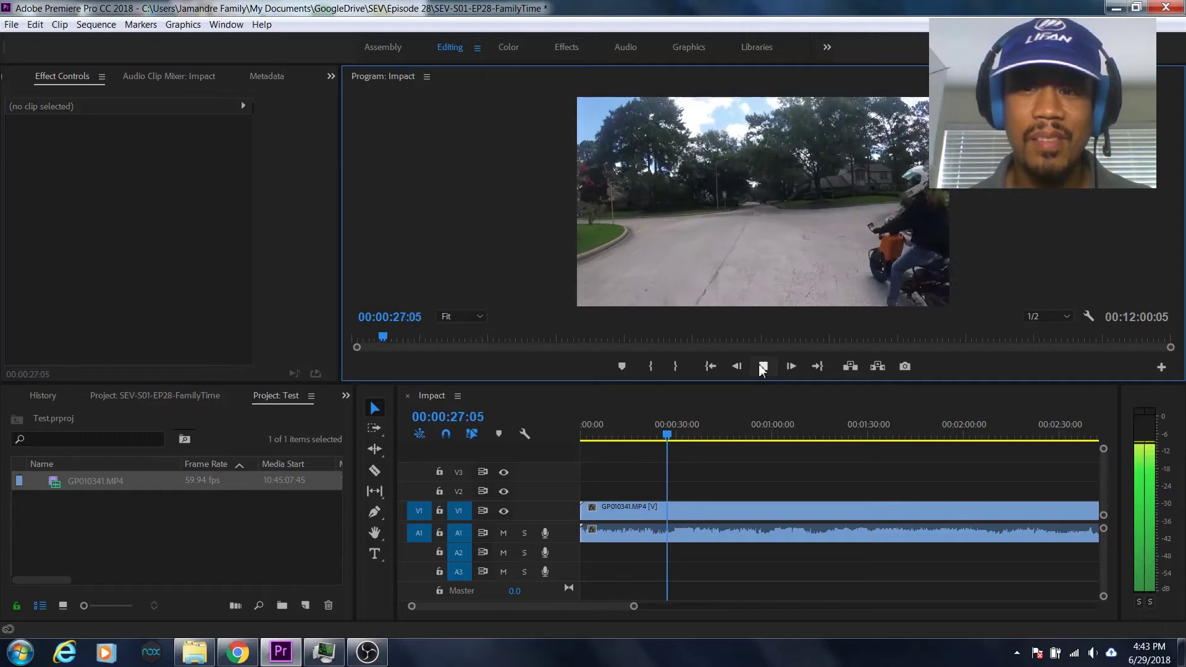
{"action": "left_click", "coordinate": [762, 367]}
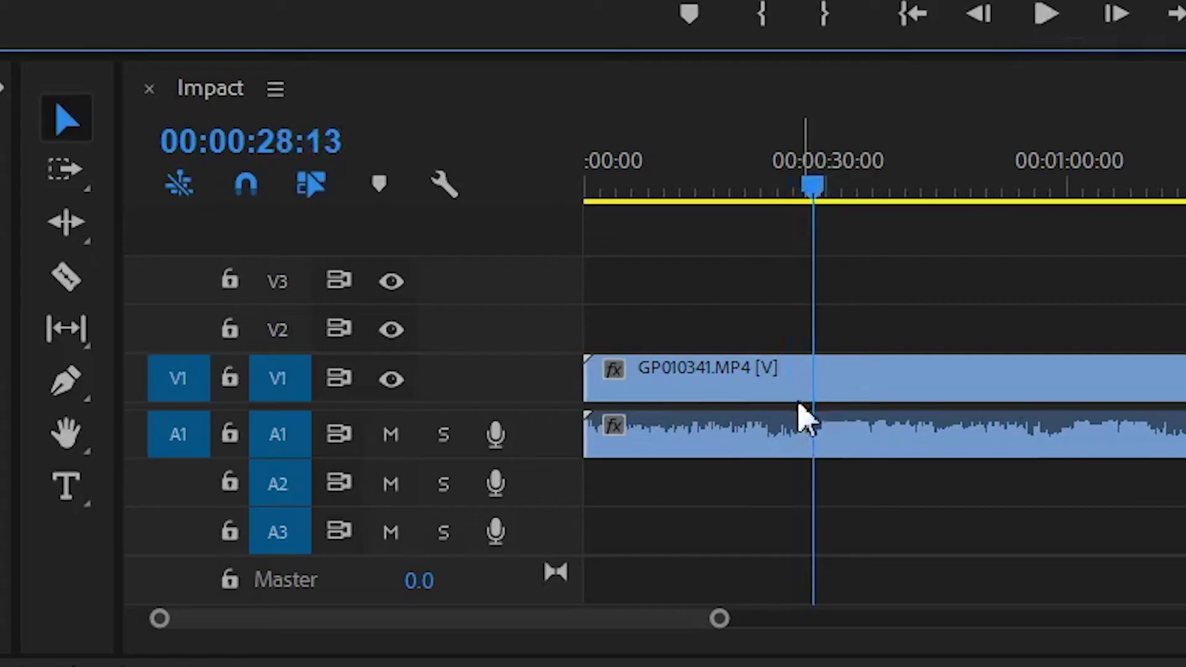
{"action": "left_click", "coordinate": [68, 279]}
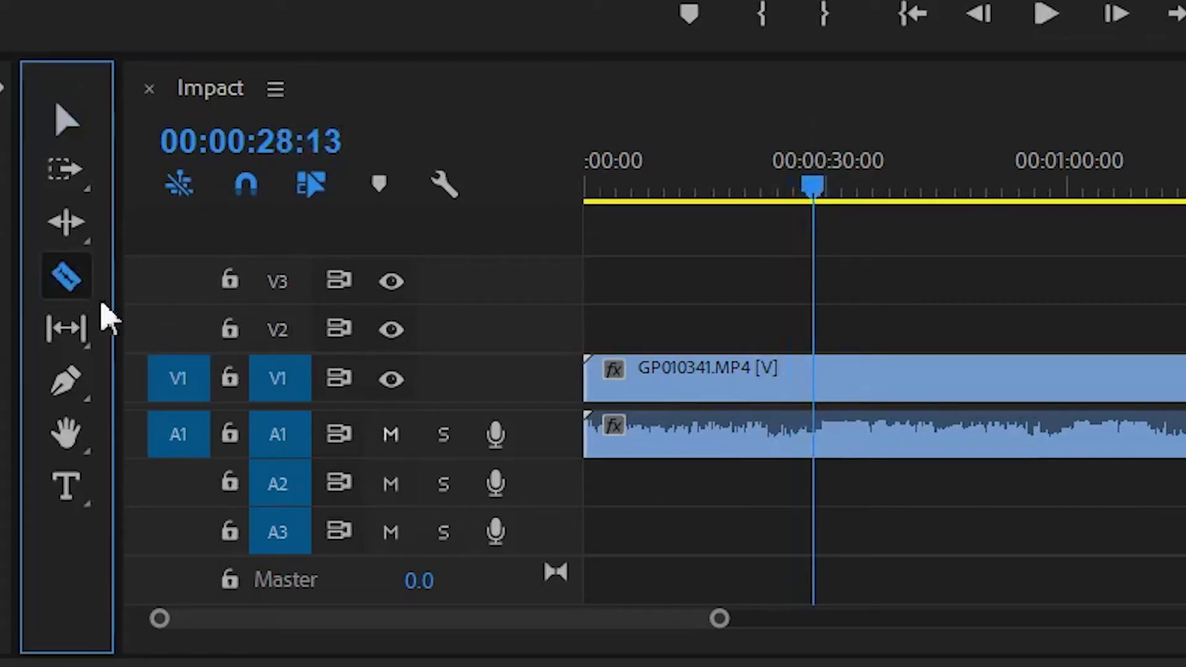
{"action": "left_click", "coordinate": [815, 378]}
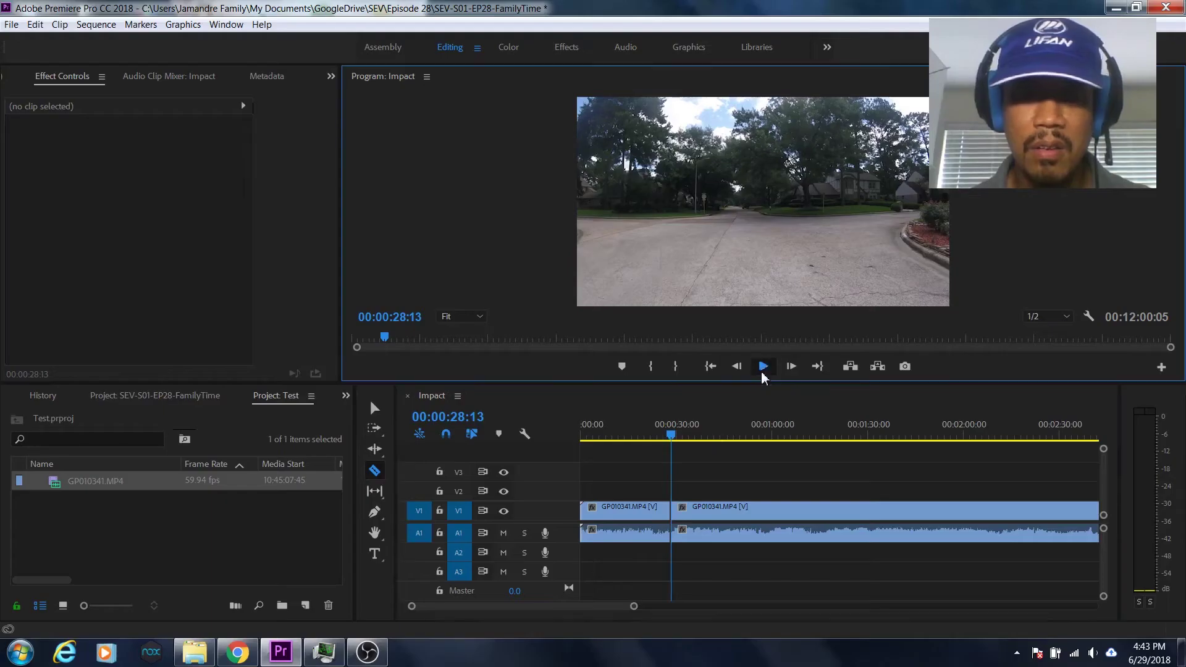
Play on to 00:00:34:07 and make a second razor cut there.
{"action": "left_click", "coordinate": [1046, 13]}
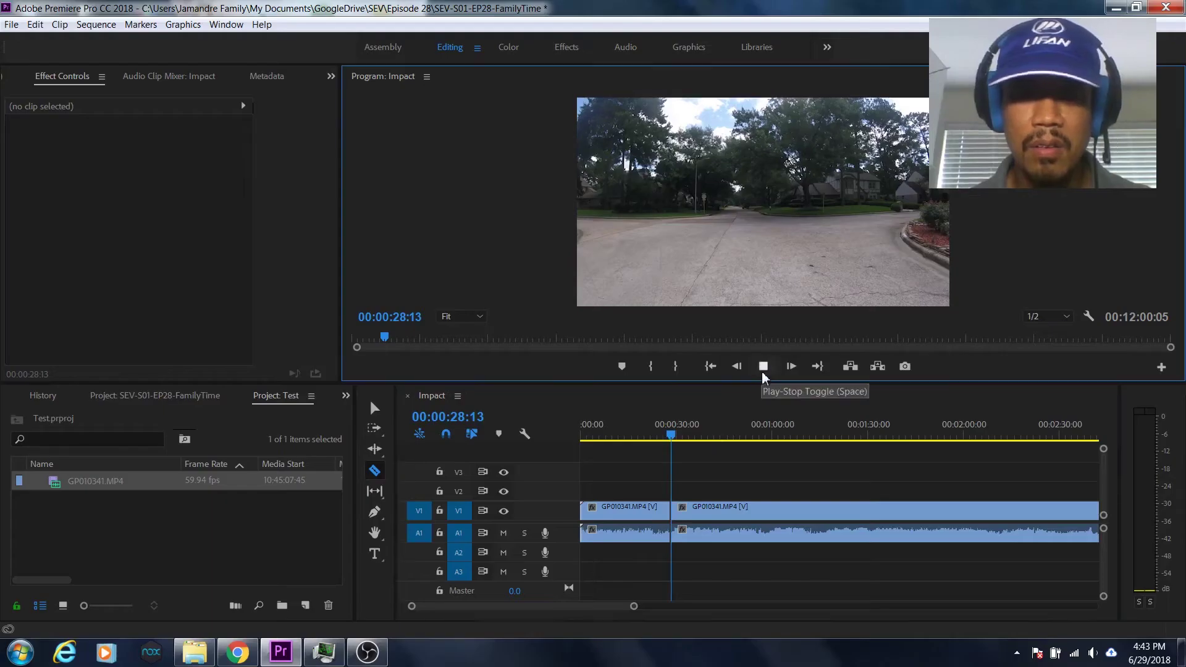
{"action": "left_click", "coordinate": [763, 369]}
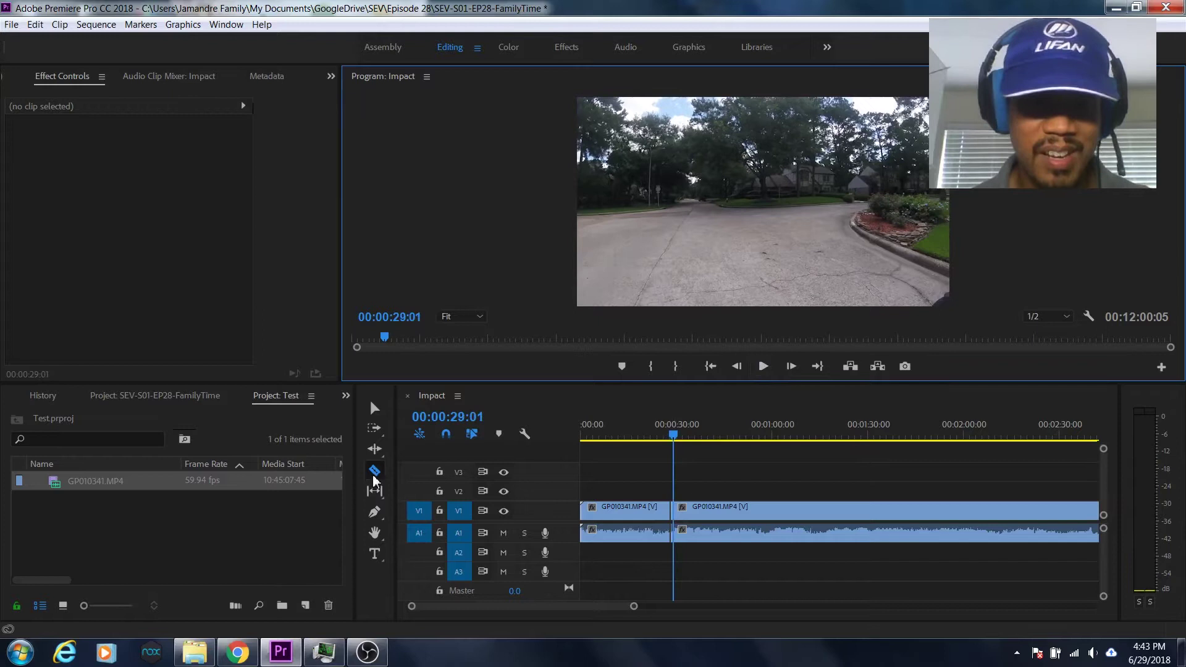
{"action": "left_click", "coordinate": [766, 369]}
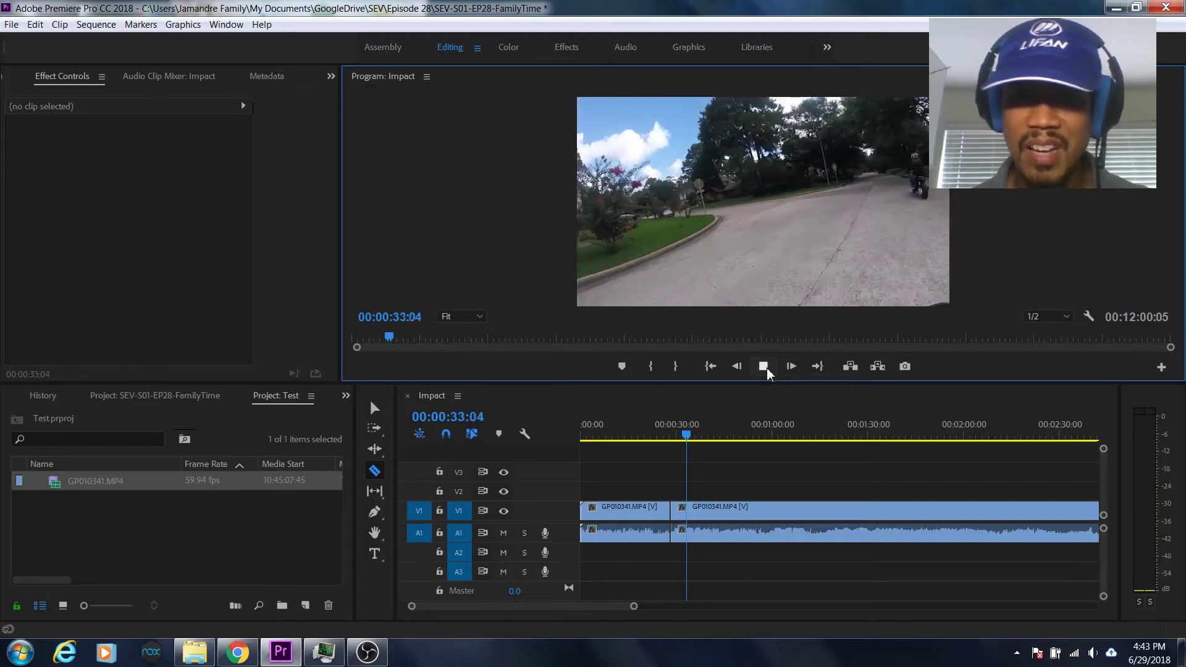
{"action": "left_click", "coordinate": [763, 366]}
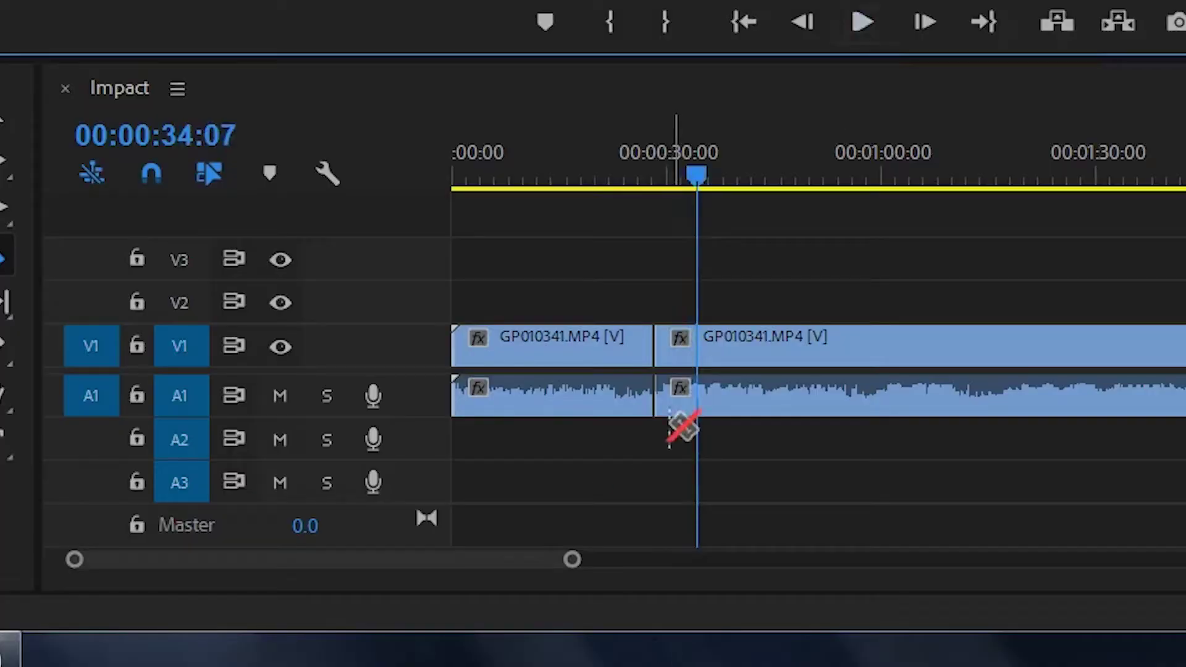
{"action": "left_click", "coordinate": [689, 528]}
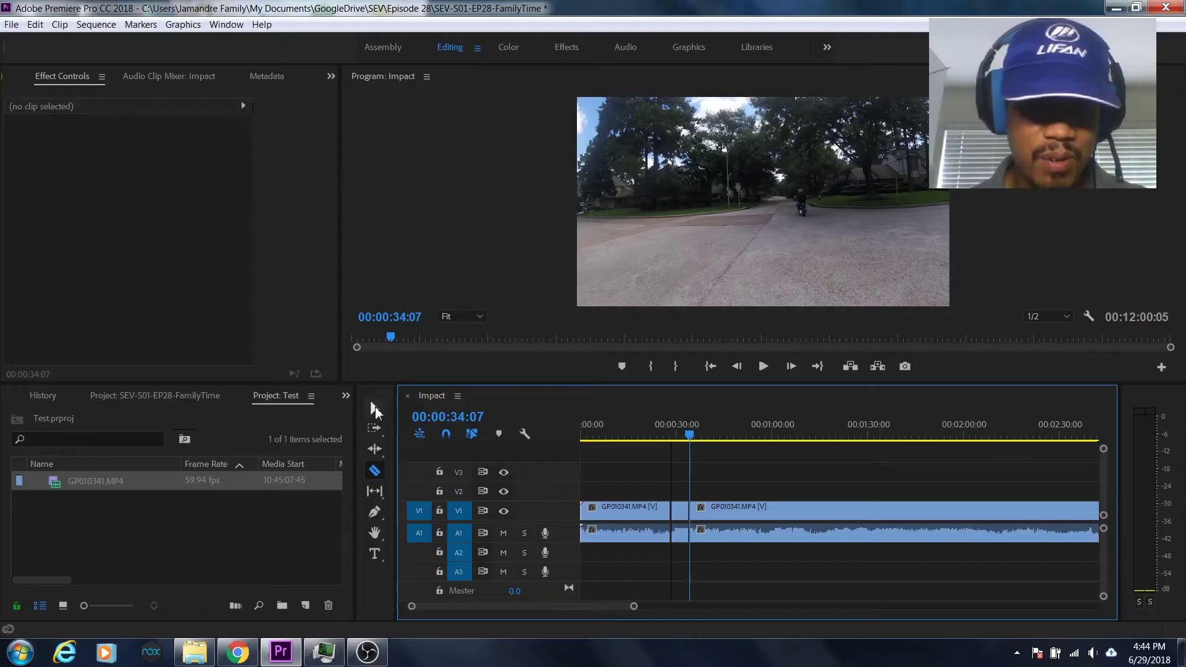
Clear the short middle piece and drag the later clip left to close the gap.
{"action": "left_click", "coordinate": [375, 409]}
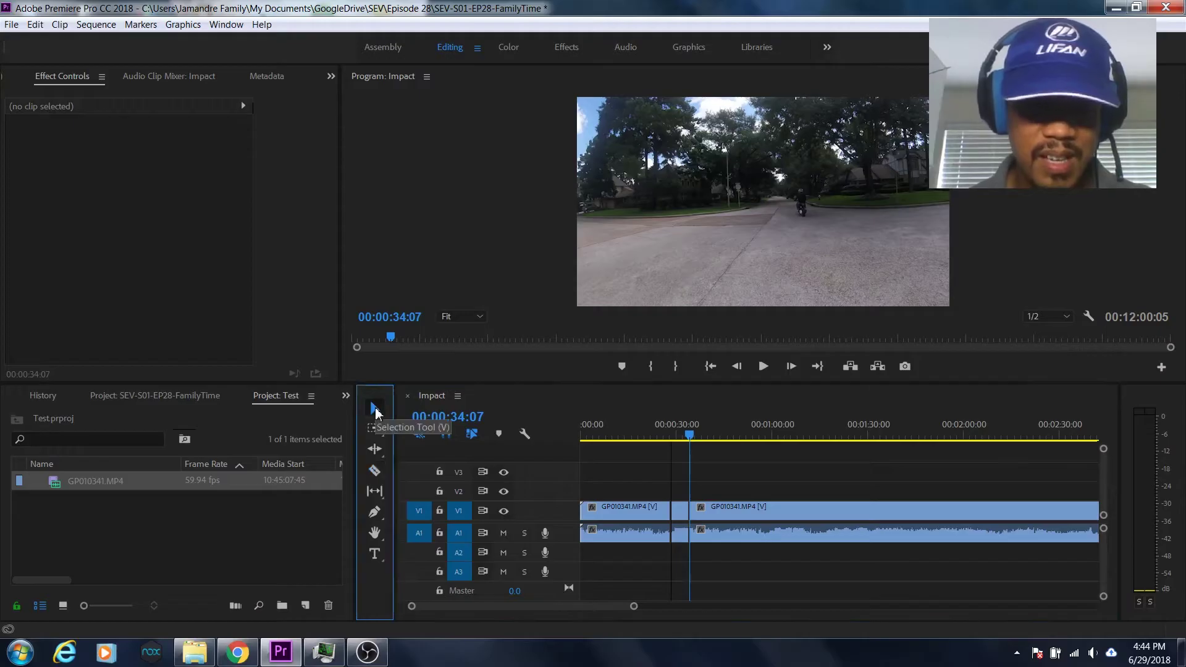
{"action": "left_click", "coordinate": [680, 519]}
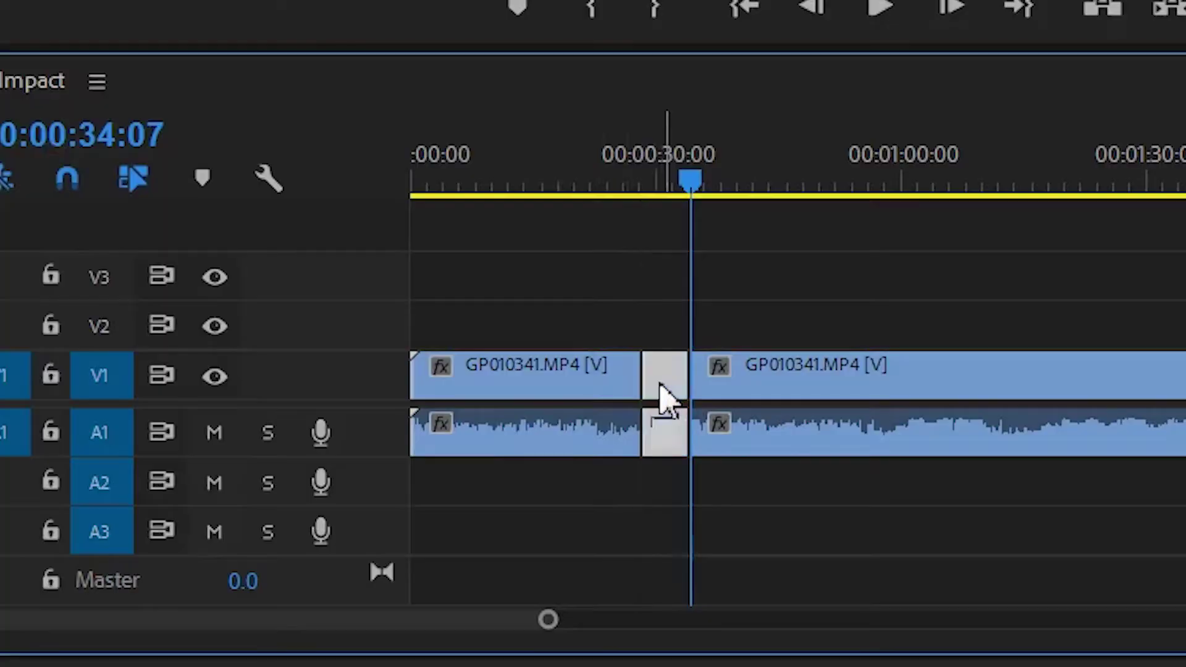
{"action": "right_click", "coordinate": [664, 400]}
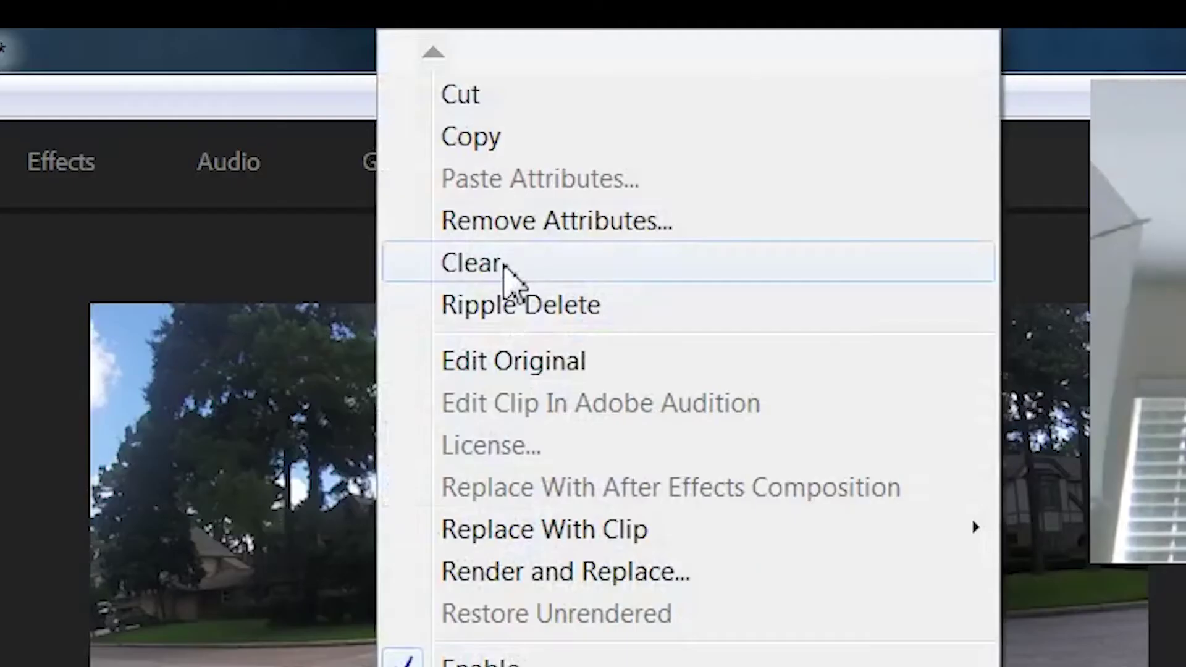
{"action": "left_click", "coordinate": [724, 89]}
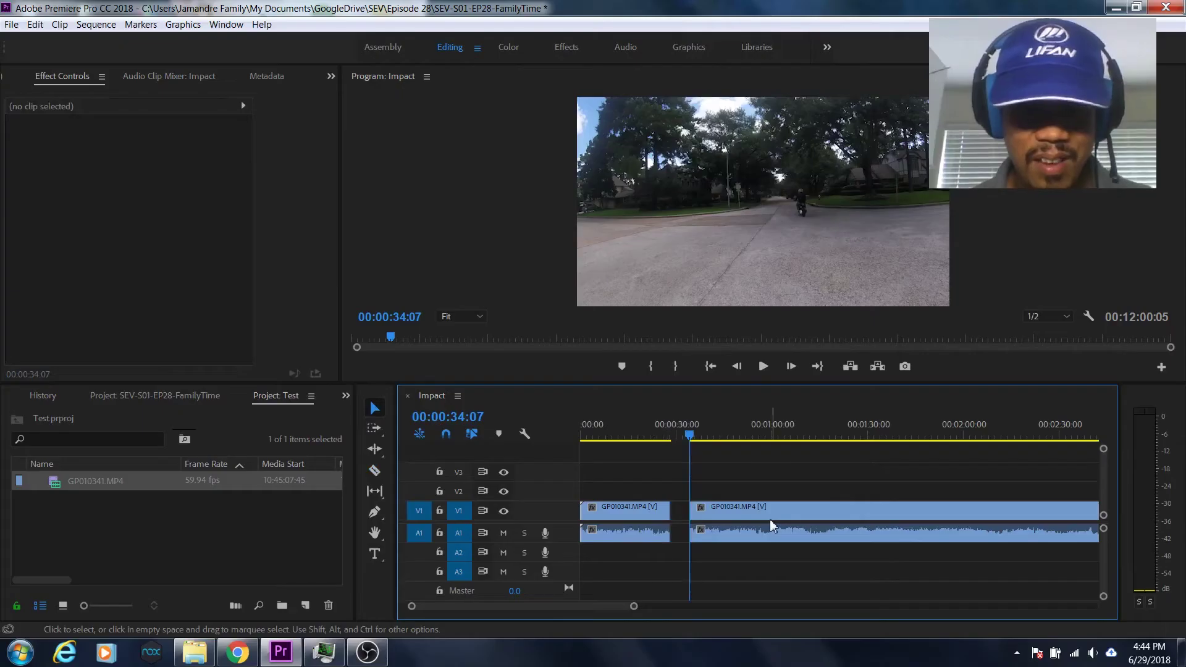
{"action": "left_click_drag", "start_coordinate": [770, 515], "coordinate": [760, 518]}
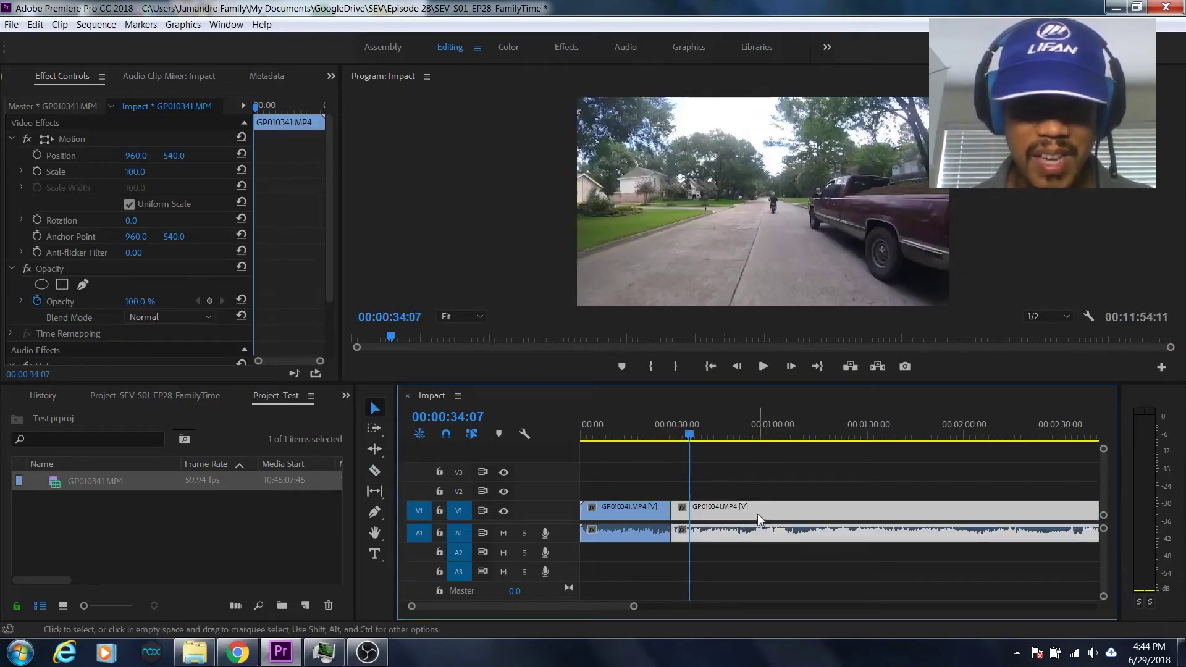
Play back from about 00:00:19:21 to review the join.
{"action": "left_click", "coordinate": [644, 435]}
{"action": "left_click", "coordinate": [763, 366]}
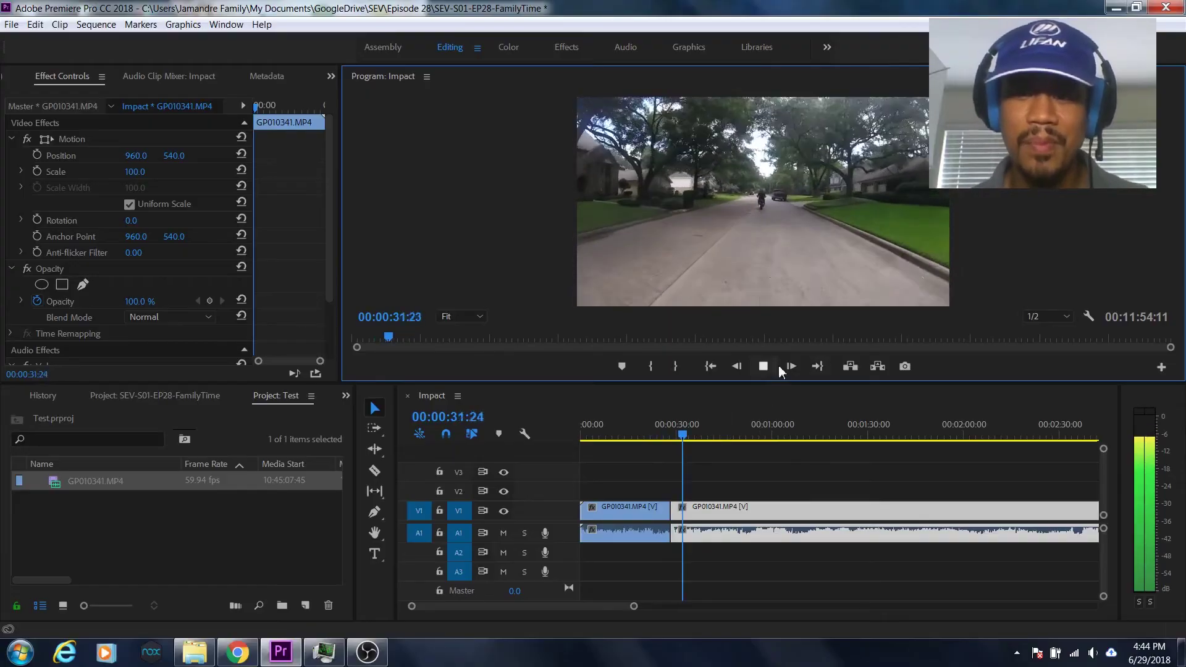
{"action": "left_click", "coordinate": [764, 367]}
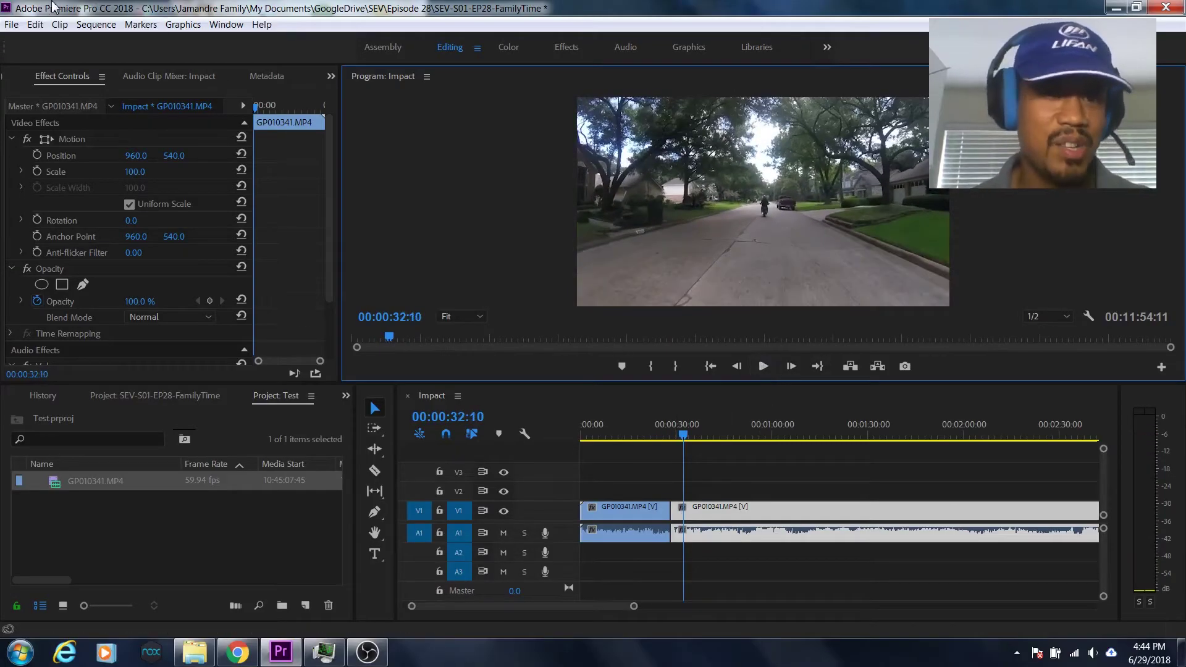
Undo the clip move and the Clear of the short piece.
{"action": "left_click", "coordinate": [35, 24]}
{"action": "left_click", "coordinate": [37, 28]}
{"action": "key", "text": "Delete"}
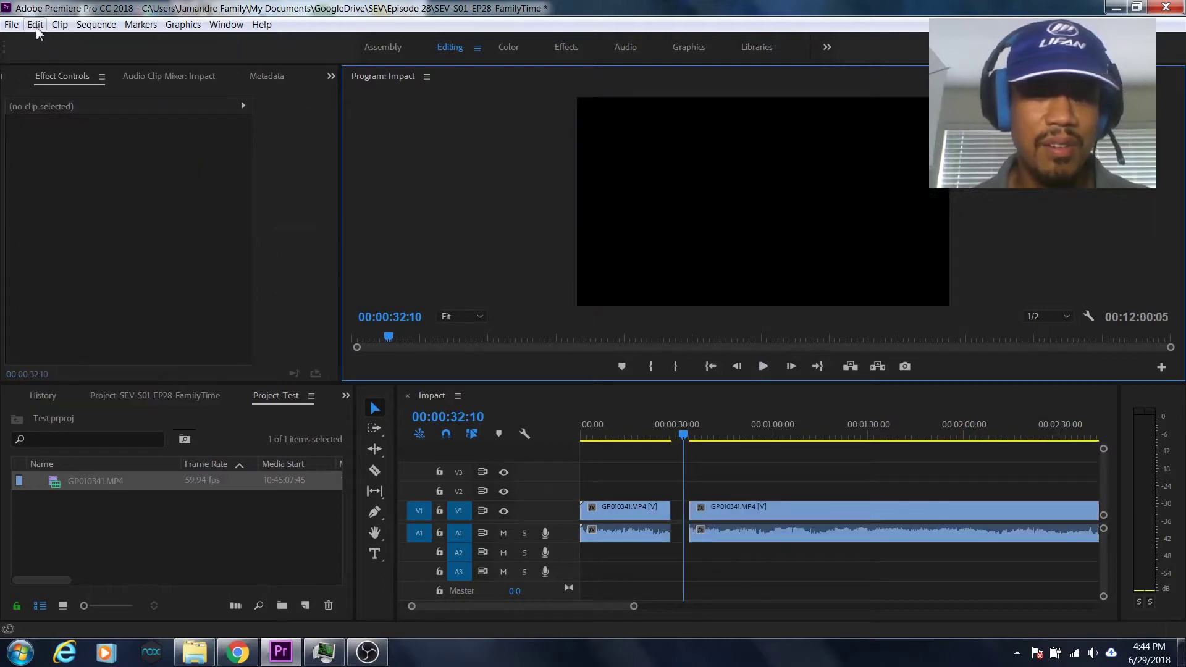
{"action": "left_click", "coordinate": [36, 25]}
{"action": "left_click", "coordinate": [41, 37]}
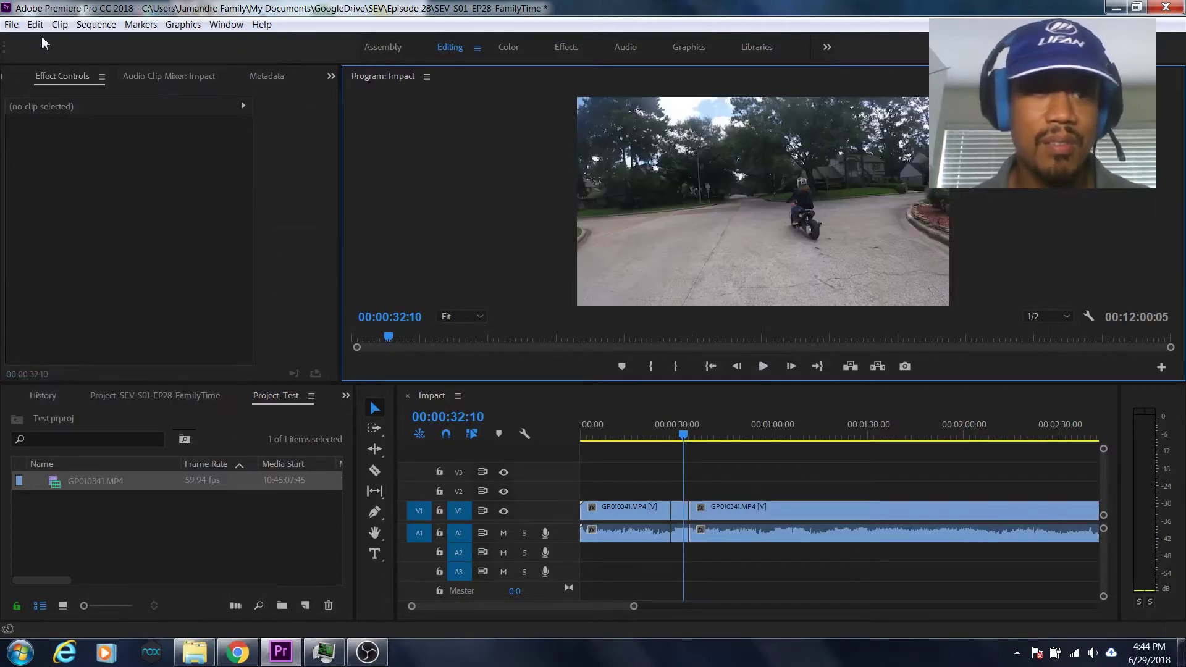
{"action": "left_click", "coordinate": [36, 26]}
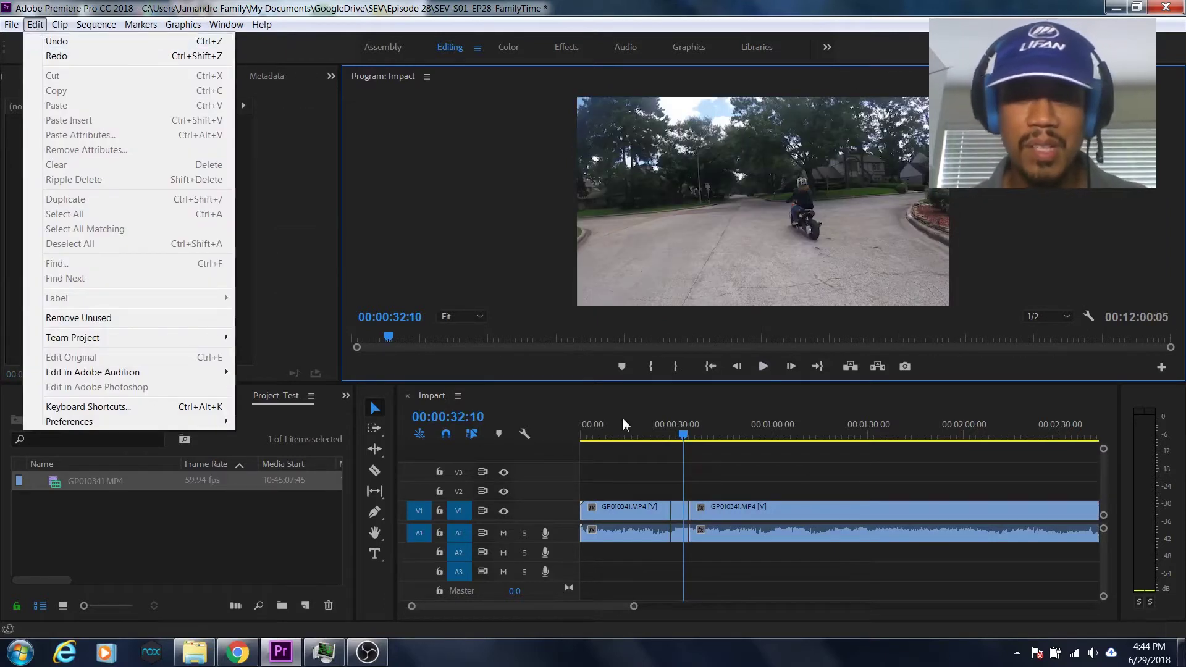
{"action": "left_click", "coordinate": [793, 451]}
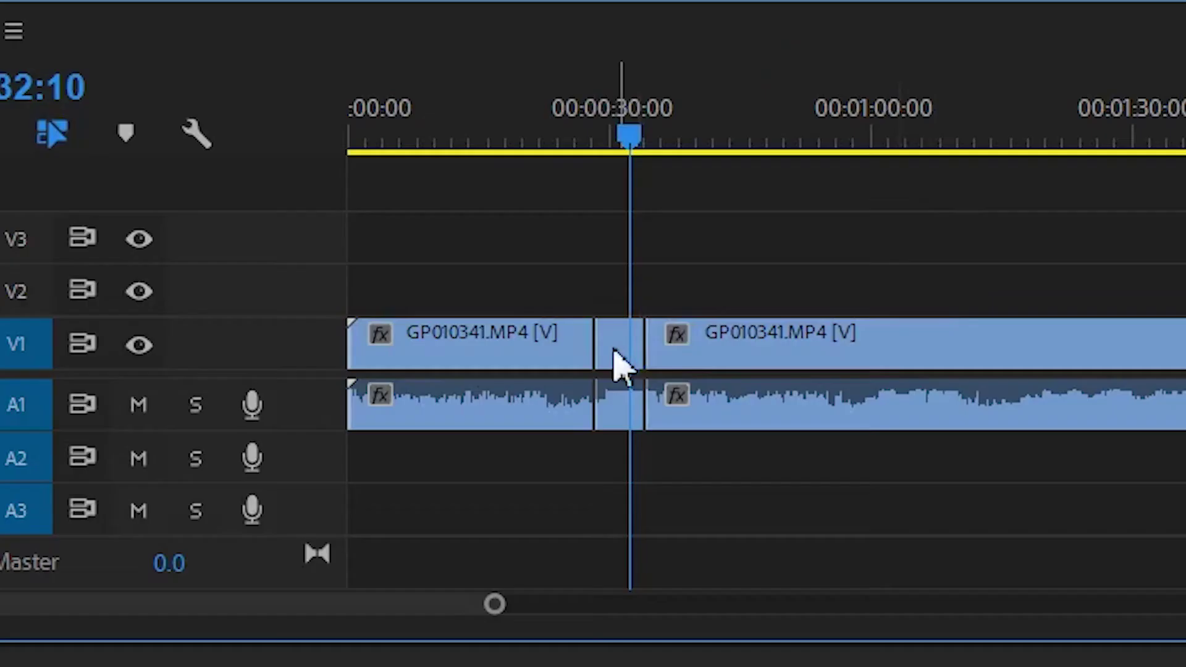
Ripple Delete the short piece so the clips join at 00:00:28:13.
{"action": "left_click", "coordinate": [677, 514]}
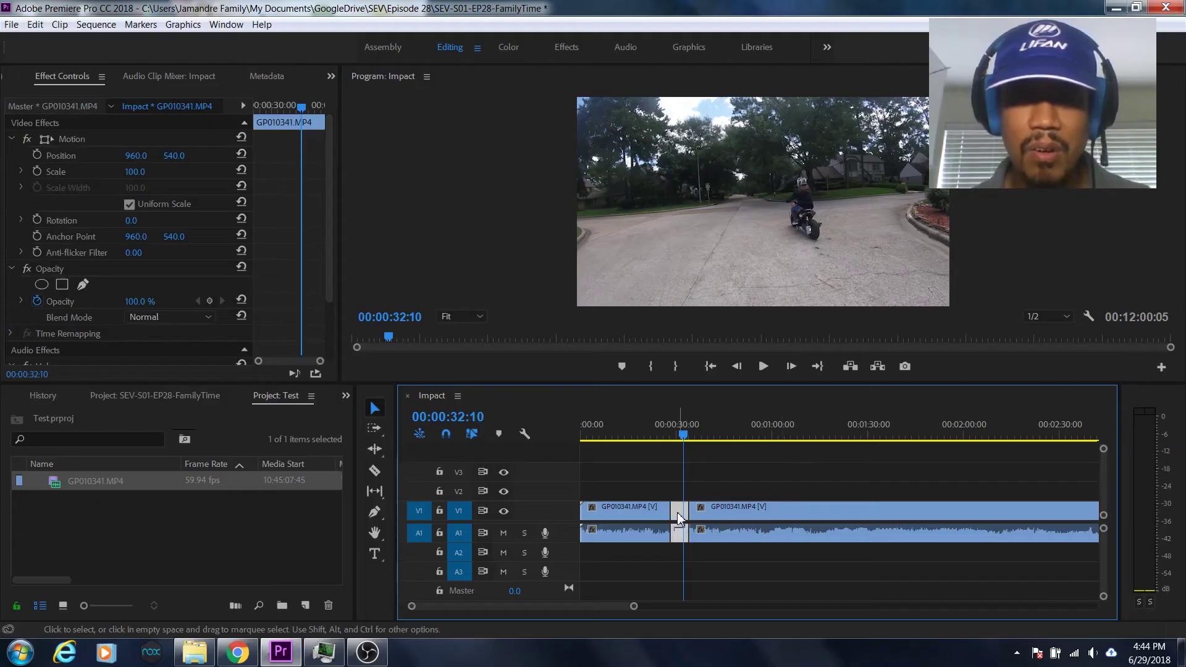
{"action": "right_click", "coordinate": [615, 351]}
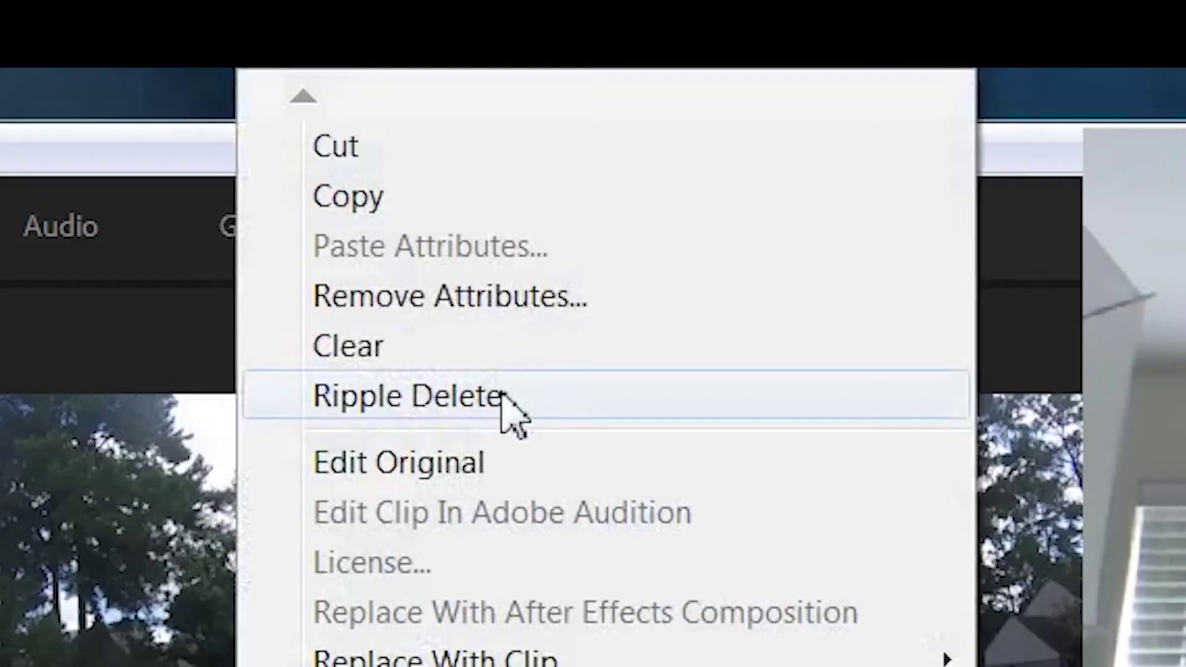
{"action": "left_click", "coordinate": [759, 98]}
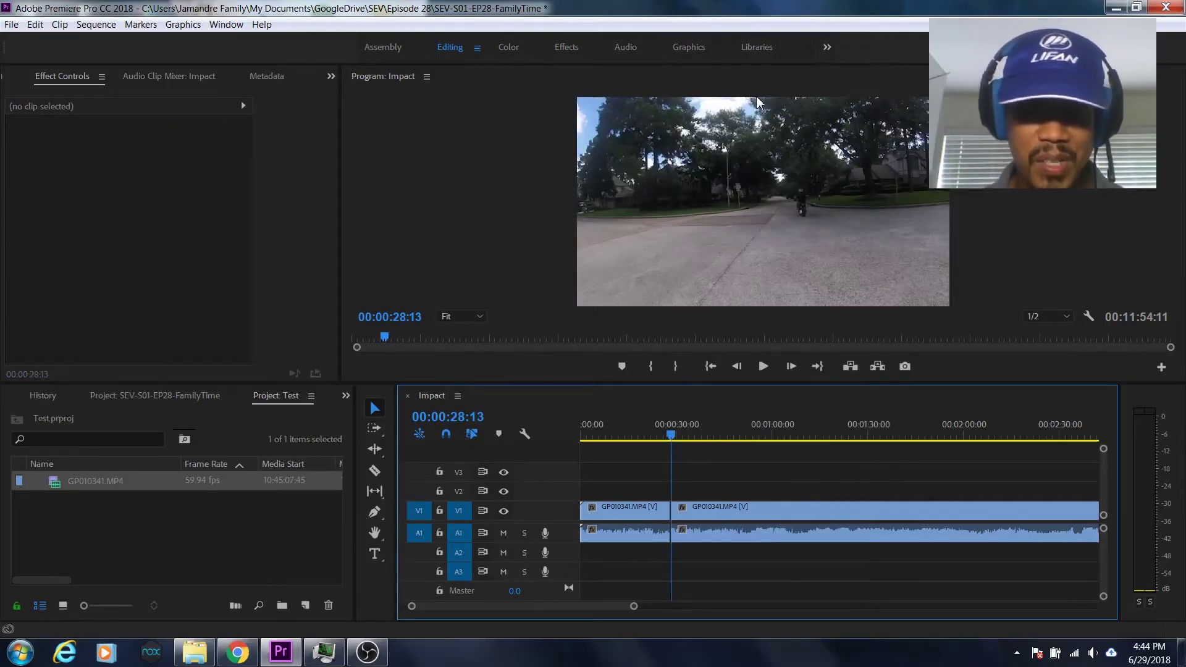
Razor-cut the footage at three points around the one-minute mark.
{"action": "left_click", "coordinate": [775, 425]}
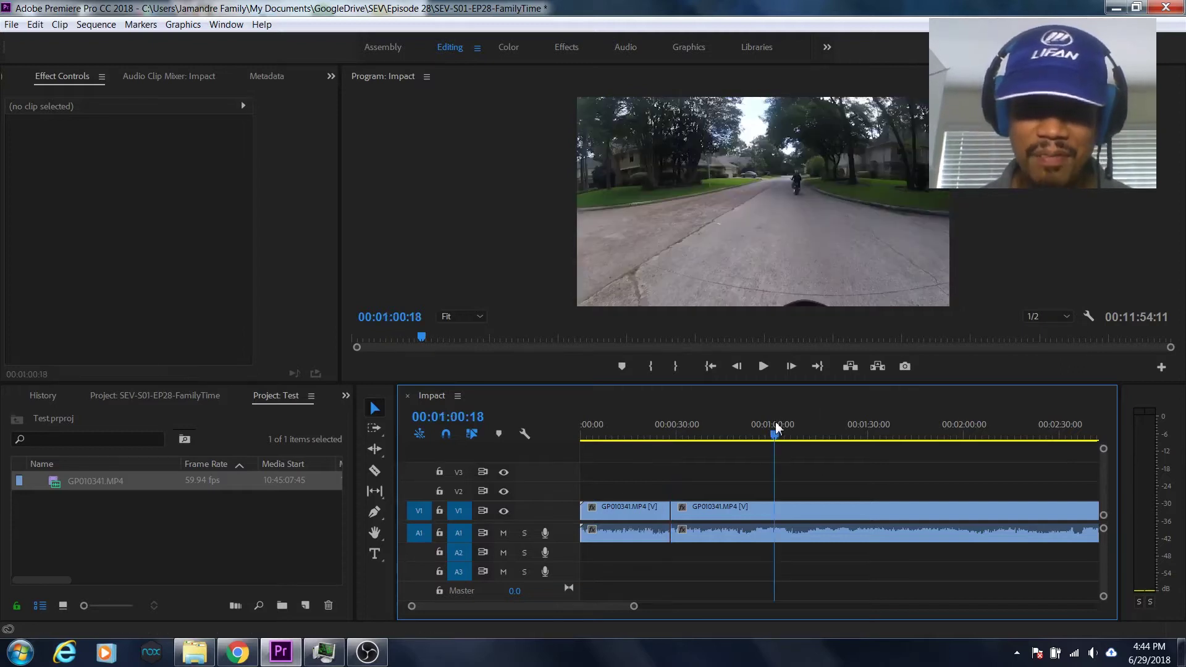
{"action": "left_click", "coordinate": [375, 471]}
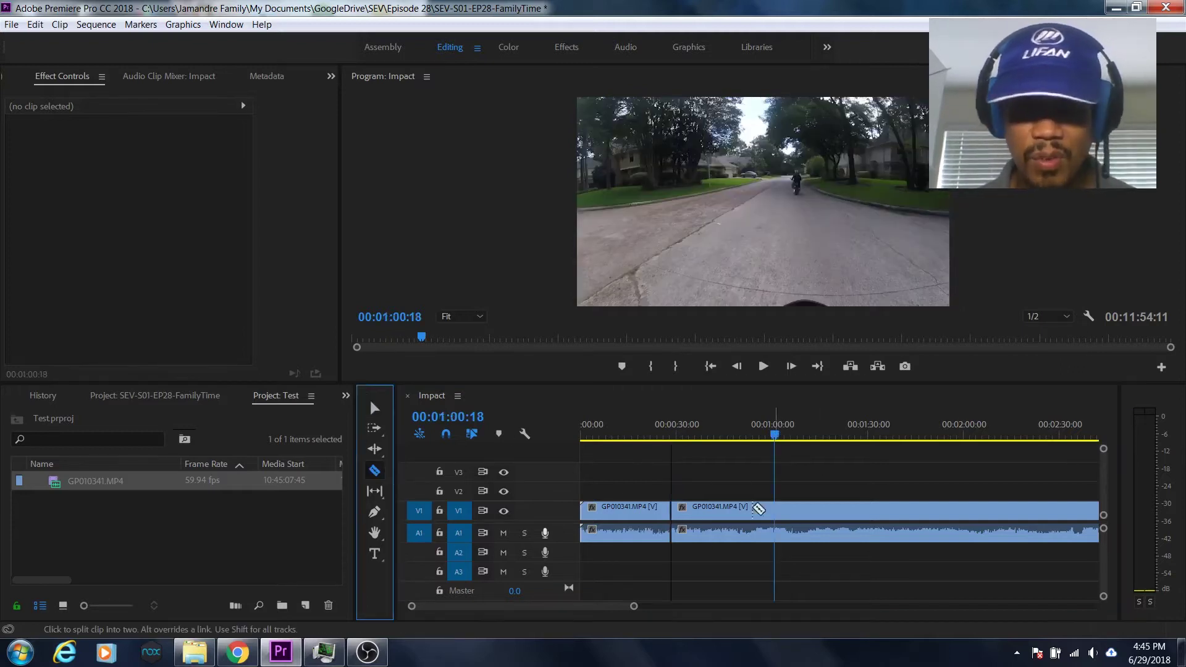
{"action": "left_click", "coordinate": [777, 511]}
{"action": "left_click", "coordinate": [870, 510]}
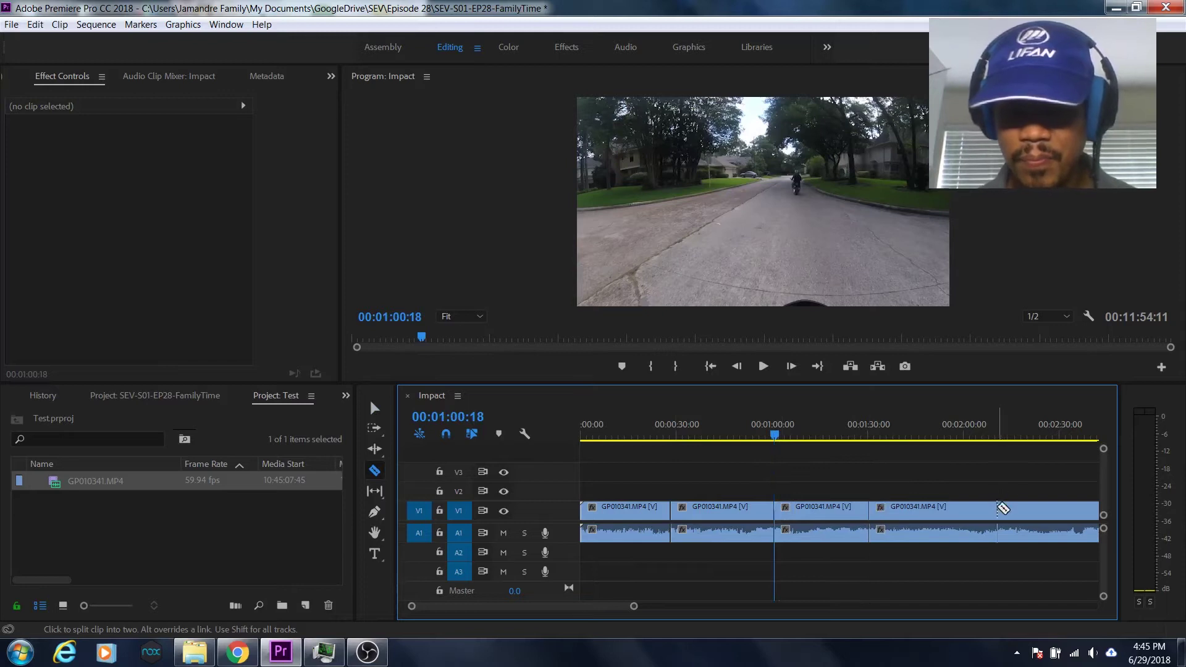
{"action": "left_click", "coordinate": [997, 510]}
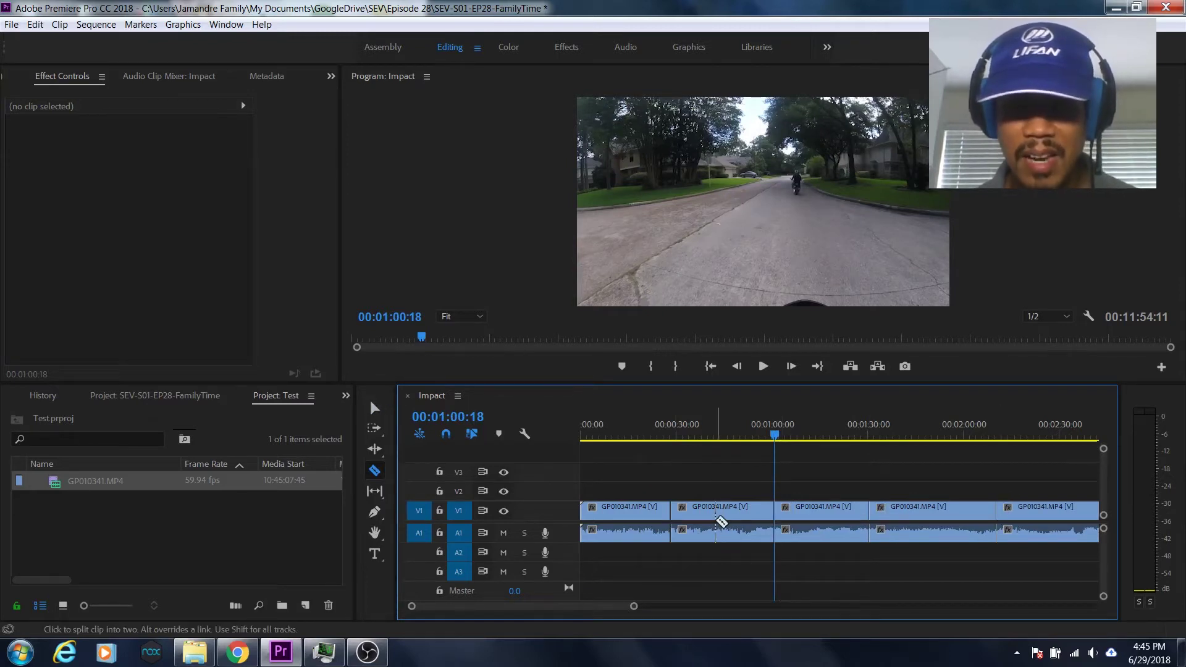
Ripple Delete one unwanted section, Clear another, and slide the later clip left to close the gap.
{"action": "key", "text": "v"}
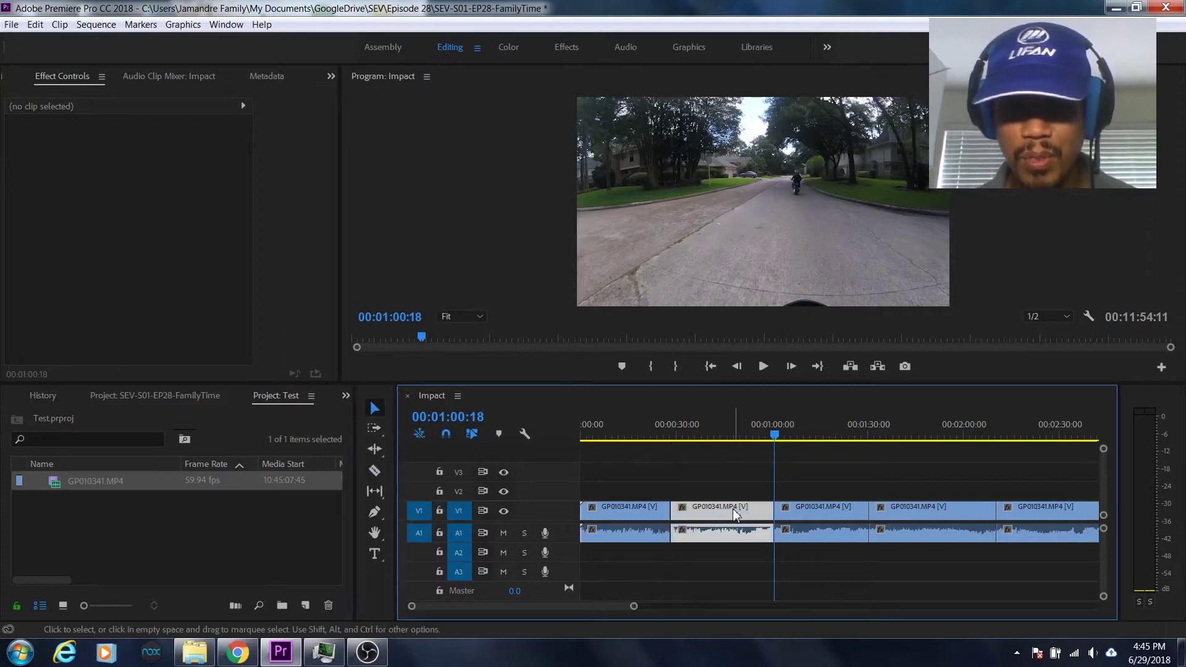
{"action": "right_click", "coordinate": [734, 510]}
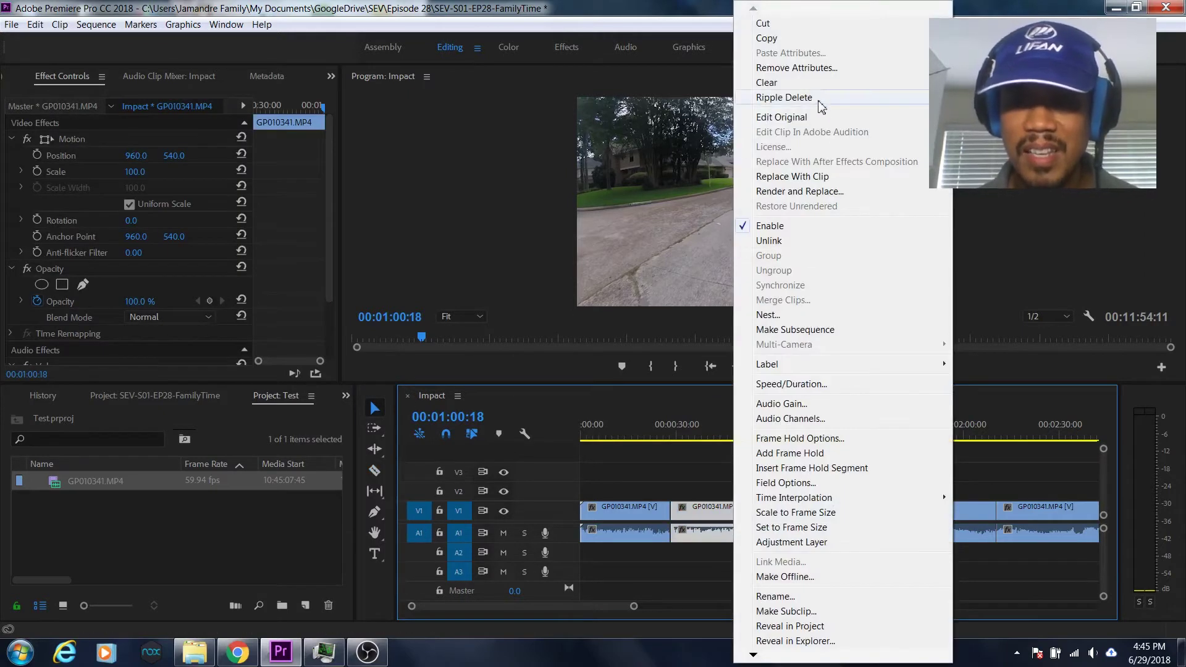
{"action": "left_click", "coordinate": [817, 97]}
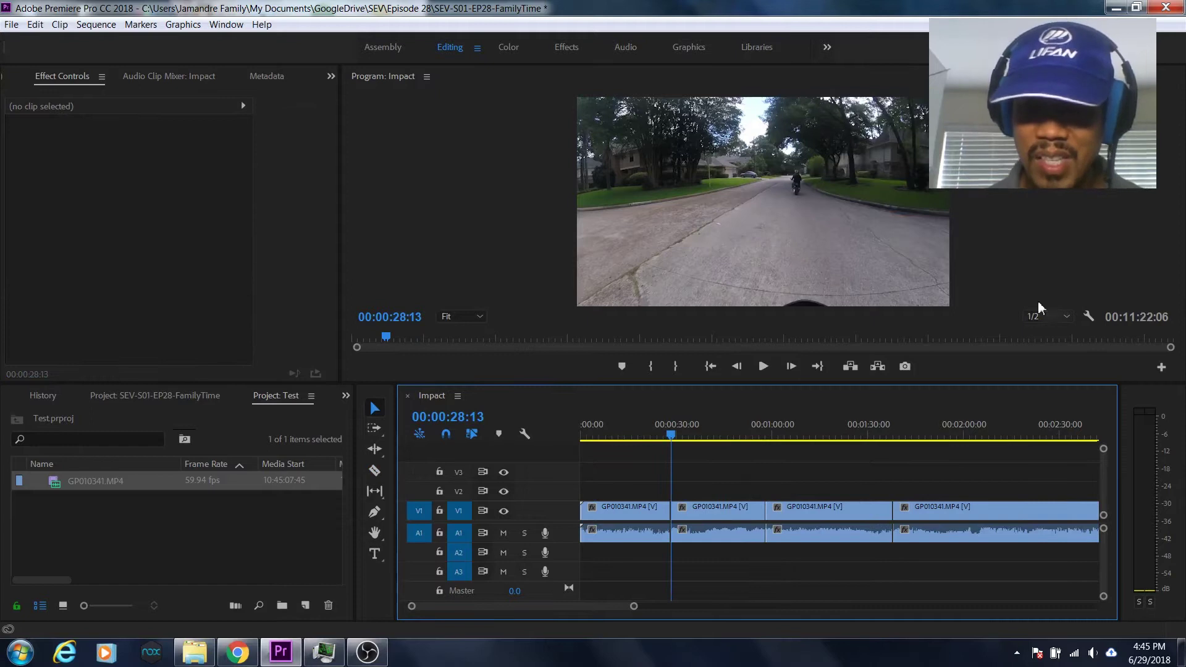
{"action": "right_click", "coordinate": [720, 531]}
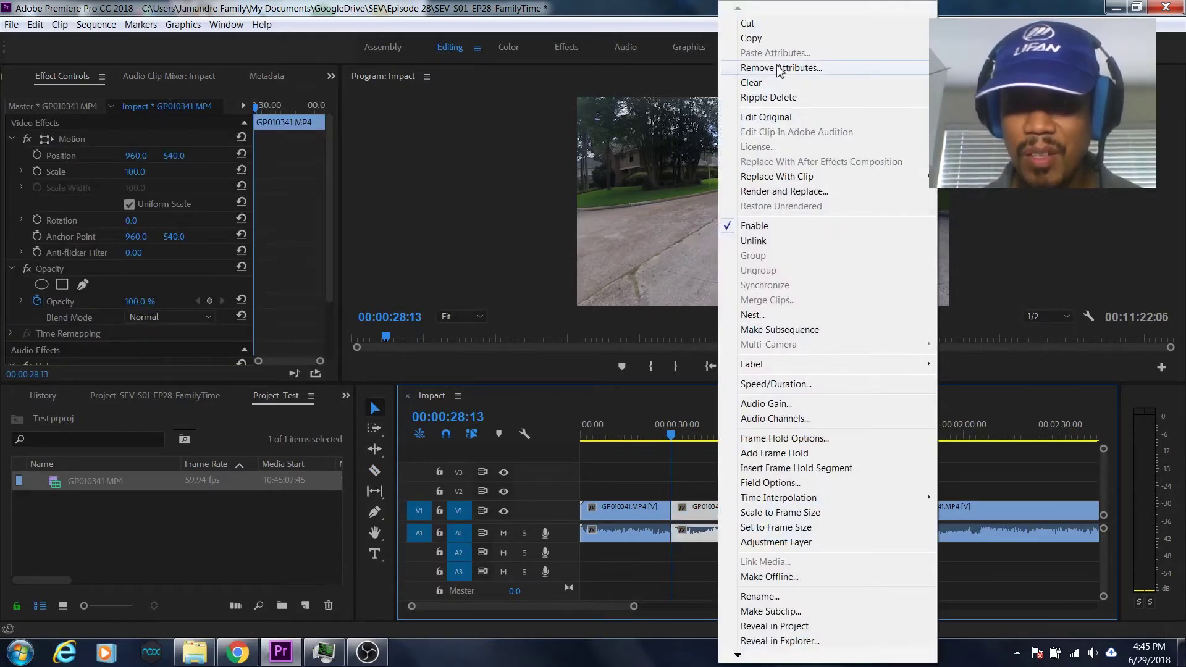
{"action": "left_click", "coordinate": [754, 83]}
{"action": "left_click_drag", "start_coordinate": [823, 507], "coordinate": [766, 521]}
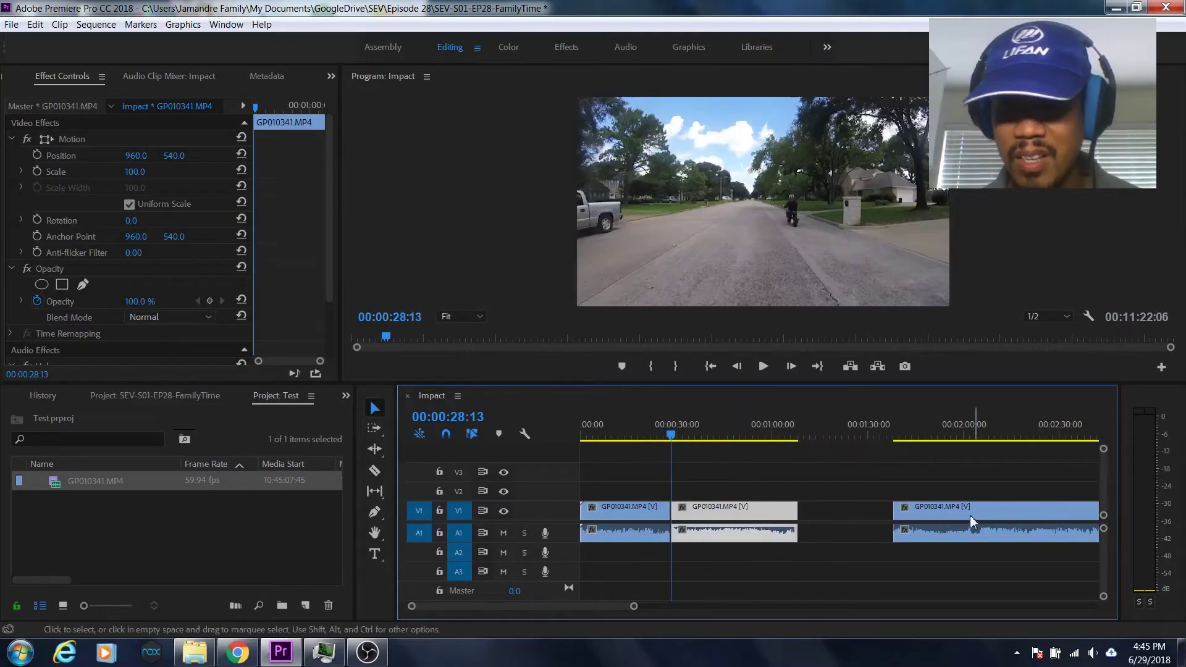
{"action": "left_click_drag", "start_coordinate": [974, 522], "coordinate": [890, 522]}
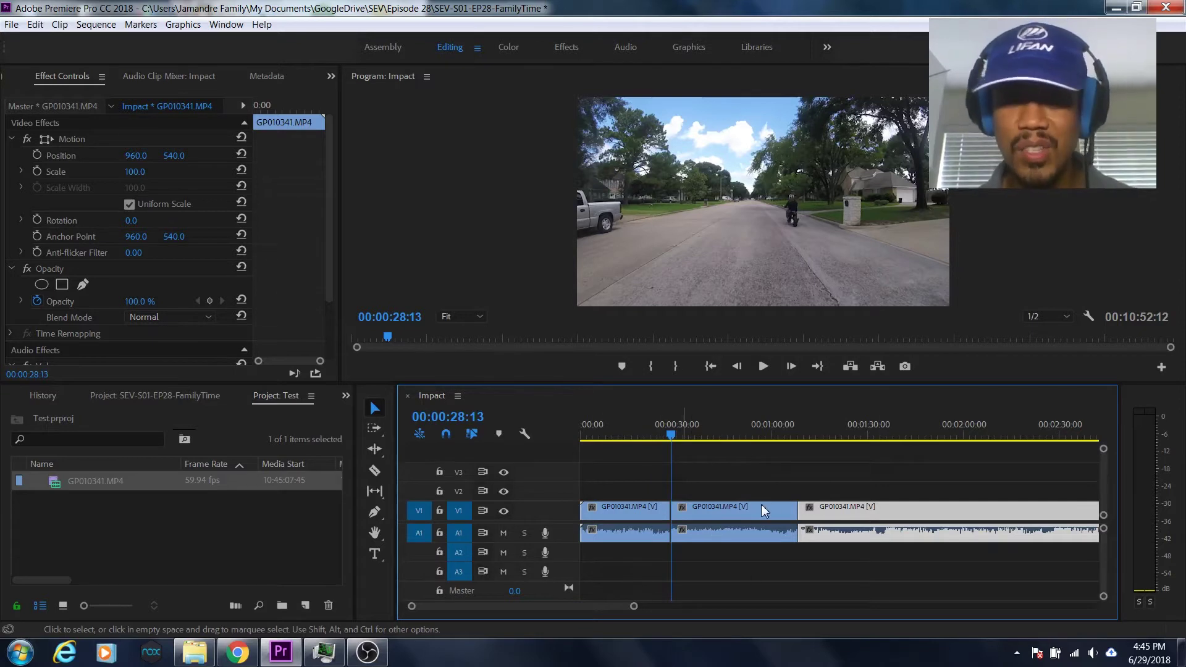
Razor-cut the footage at four more points, from just after 30 seconds to near the end.
{"action": "left_click", "coordinate": [374, 470]}
{"action": "left_click", "coordinate": [693, 510]}
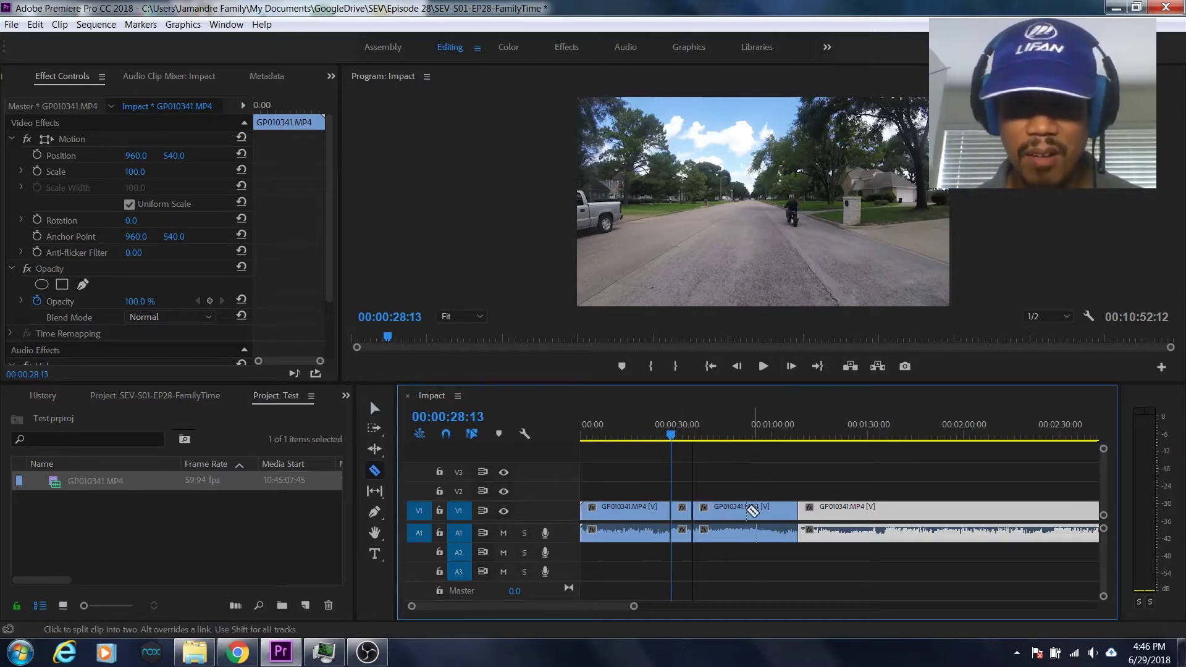
{"action": "left_click", "coordinate": [778, 511]}
{"action": "left_click", "coordinate": [907, 510]}
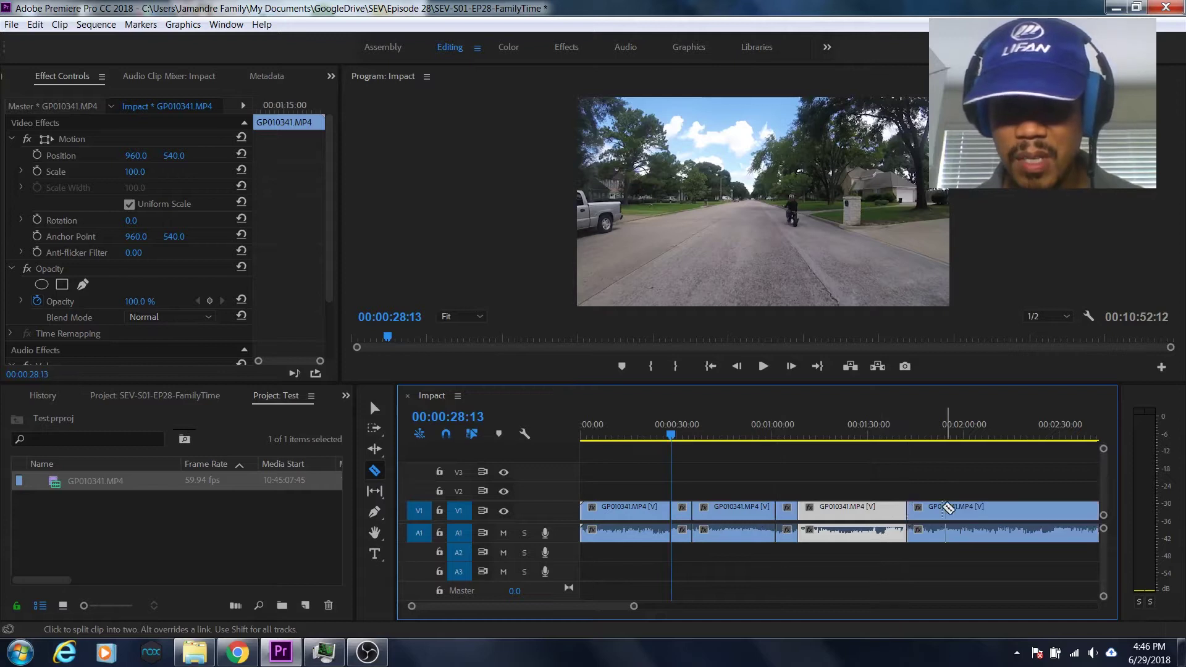
{"action": "left_click", "coordinate": [938, 511]}
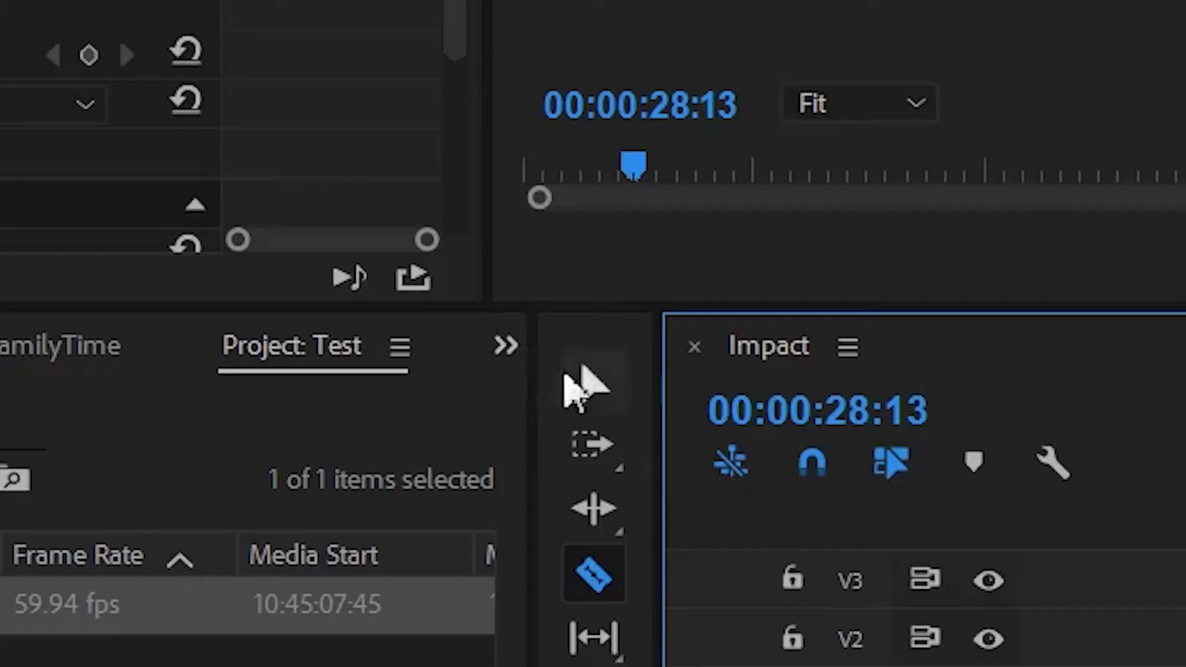
Ripple Delete the three short pieces near 0:30, 1:00 and 1:45, then park the playhead at 00:00:29:02.
{"action": "left_click", "coordinate": [374, 407]}
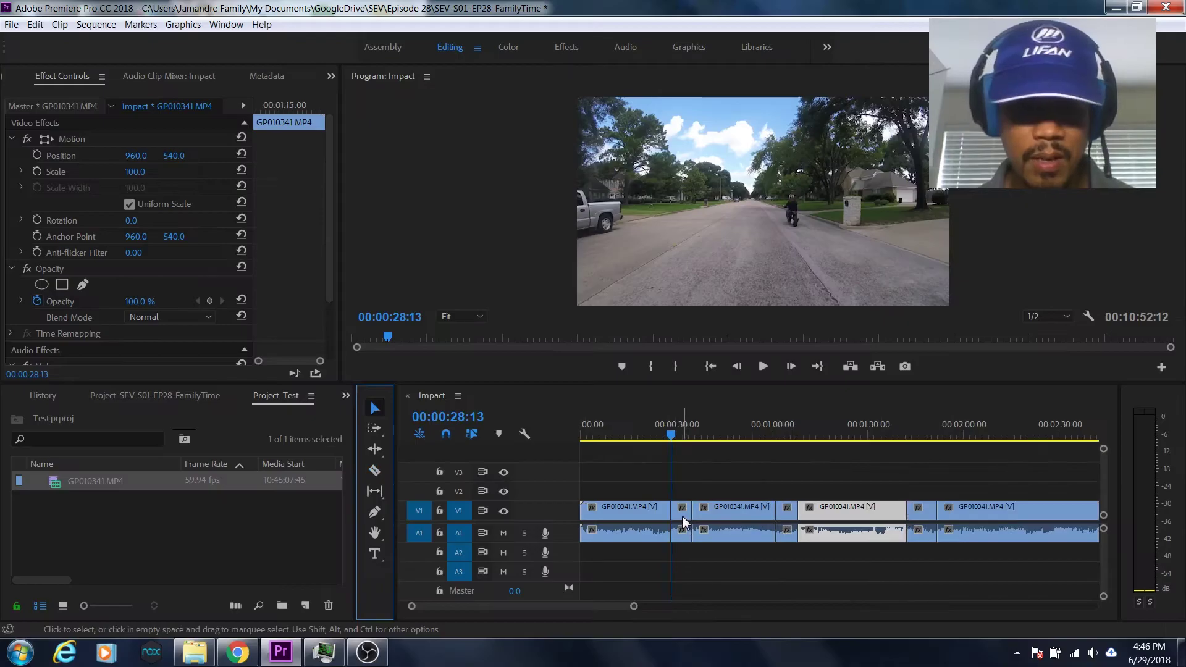
{"action": "left_click", "coordinate": [683, 521]}
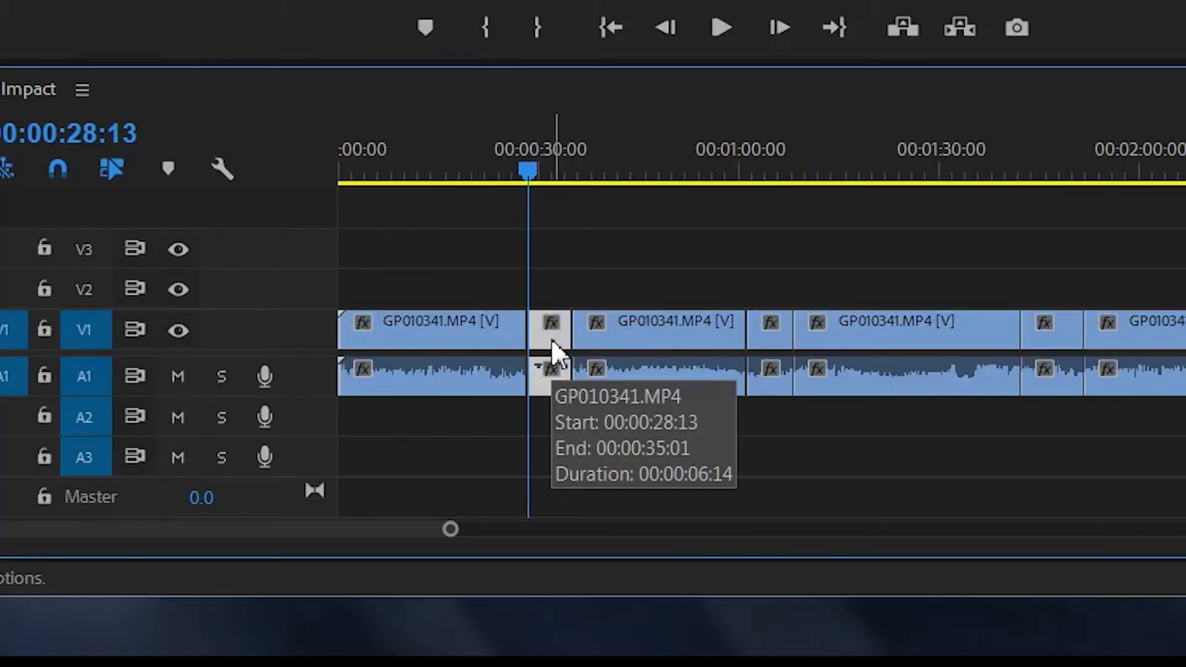
{"action": "left_click", "coordinate": [779, 355]}
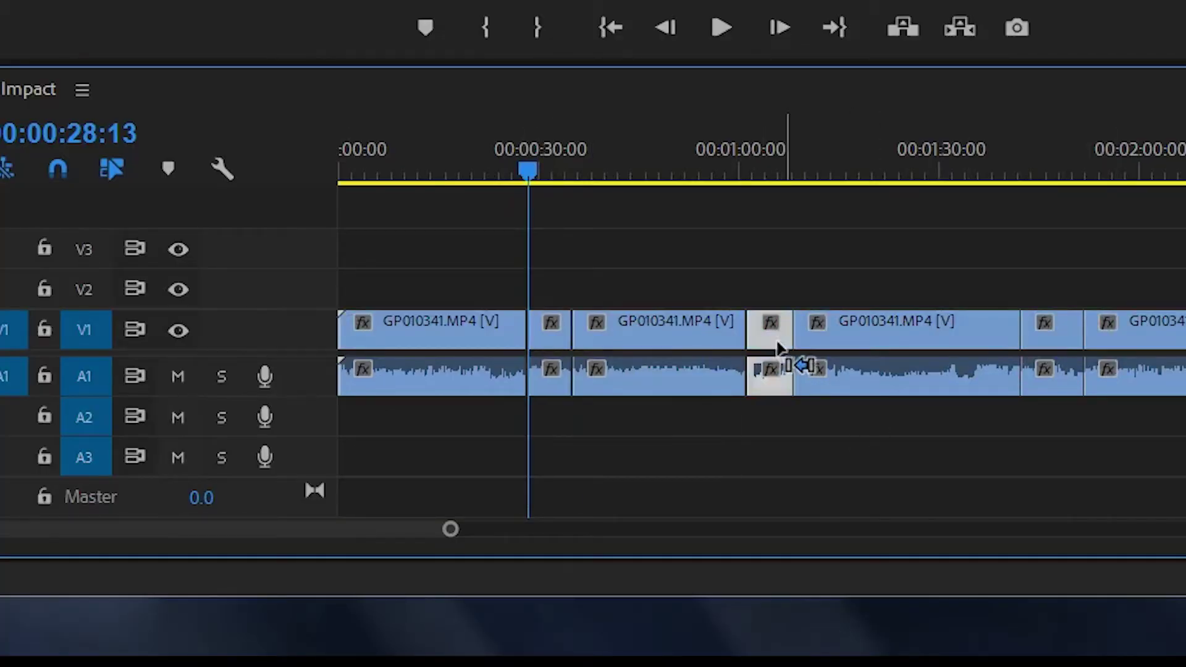
{"action": "left_click", "coordinate": [1041, 371]}
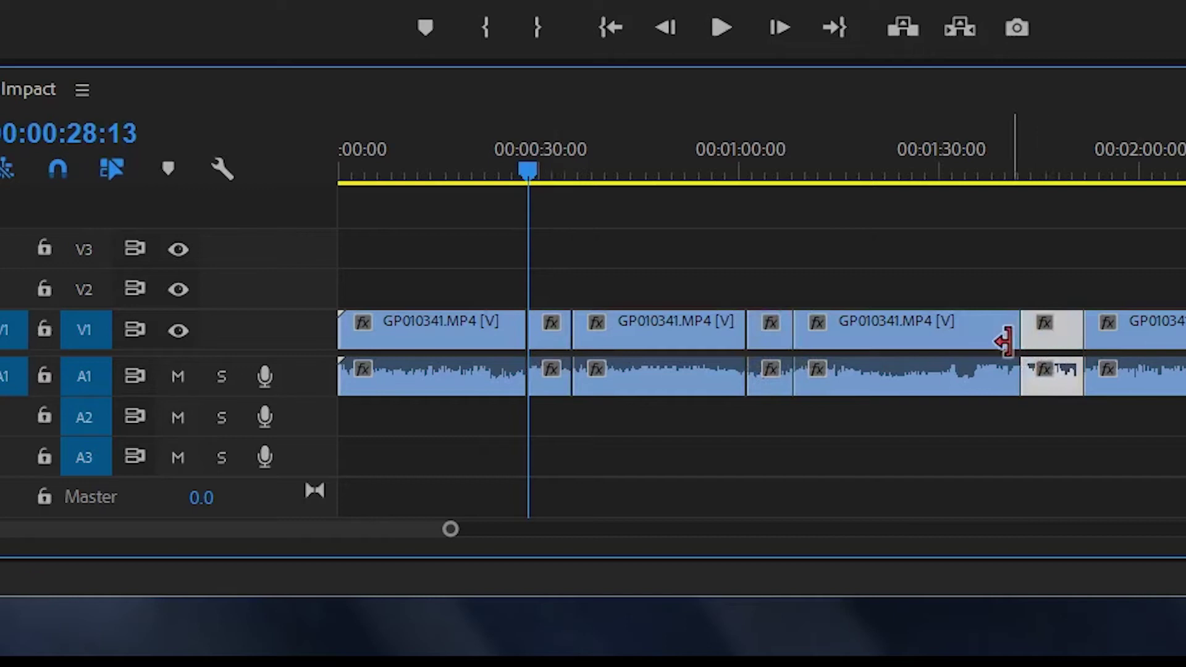
{"action": "left_click", "coordinate": [790, 355]}
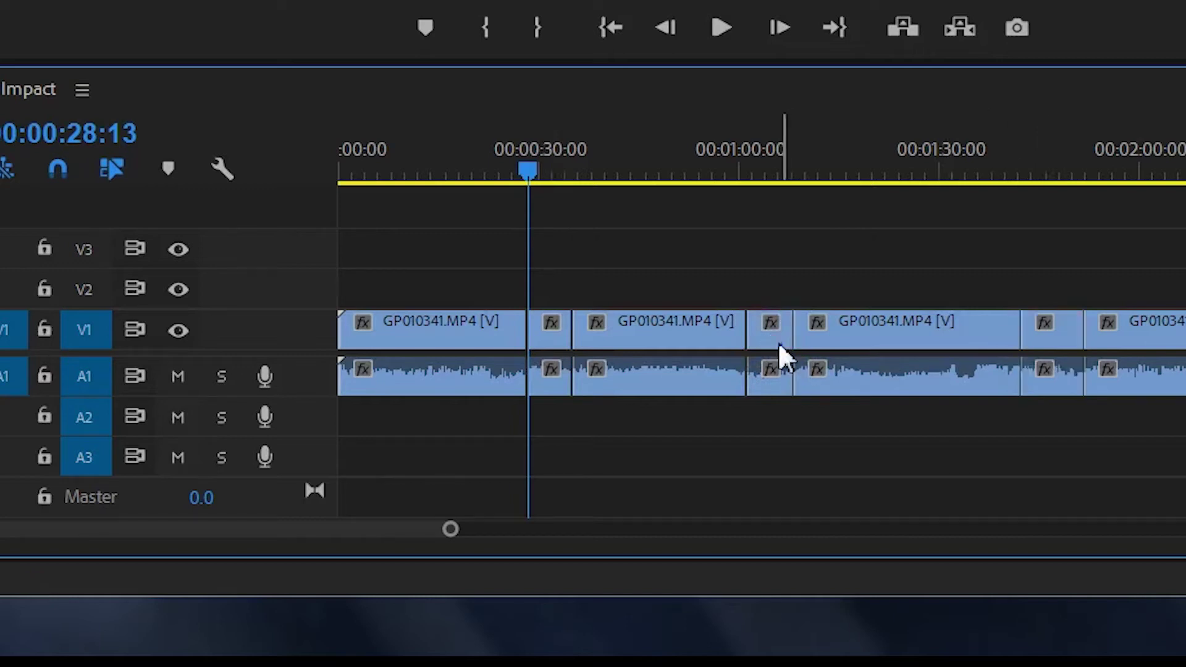
{"action": "left_click", "coordinate": [778, 342]}
{"action": "left_click", "coordinate": [1043, 340], "text": "shift"}
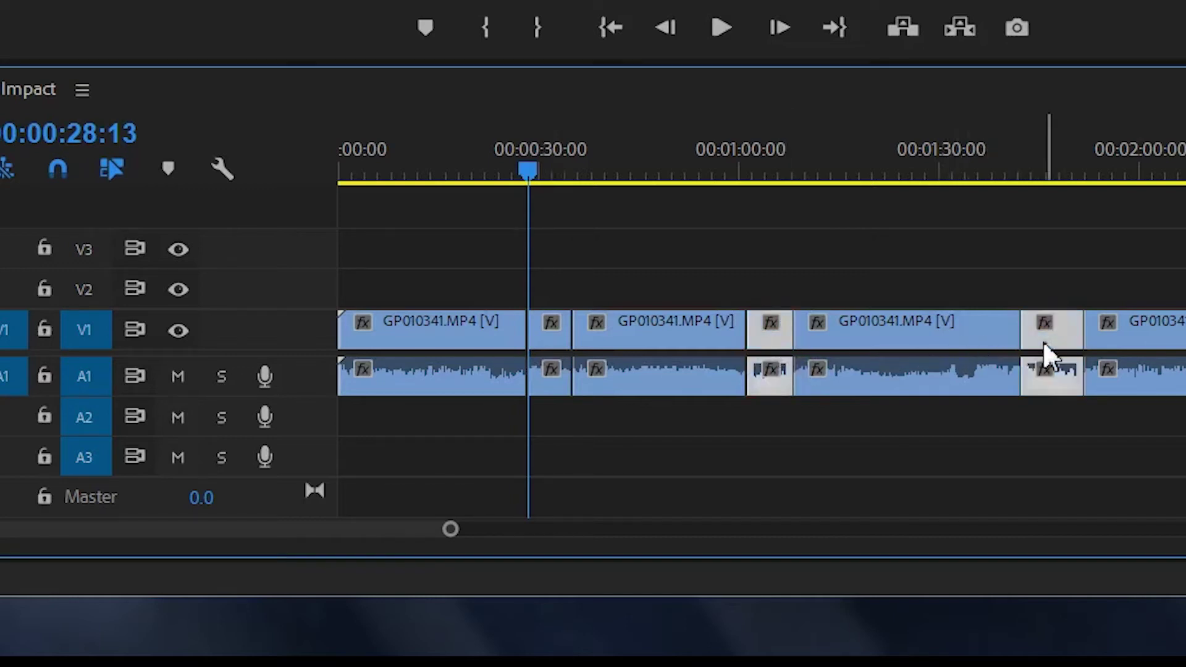
{"action": "left_click", "coordinate": [553, 344], "text": "shift"}
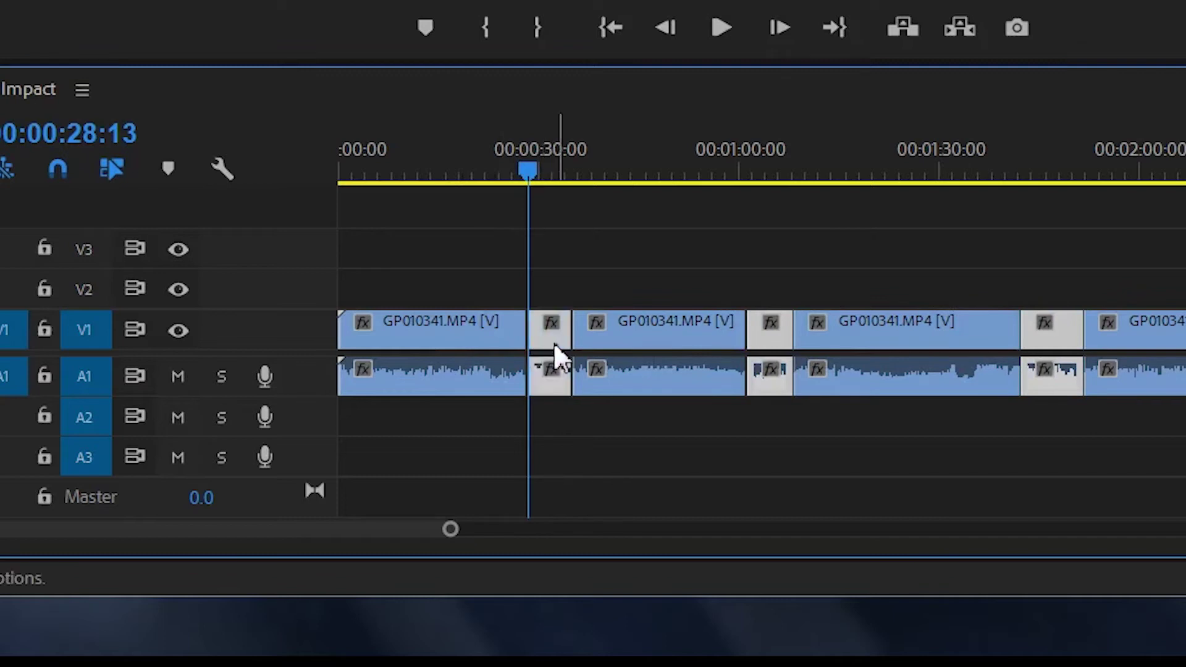
{"action": "right_click", "coordinate": [553, 344]}
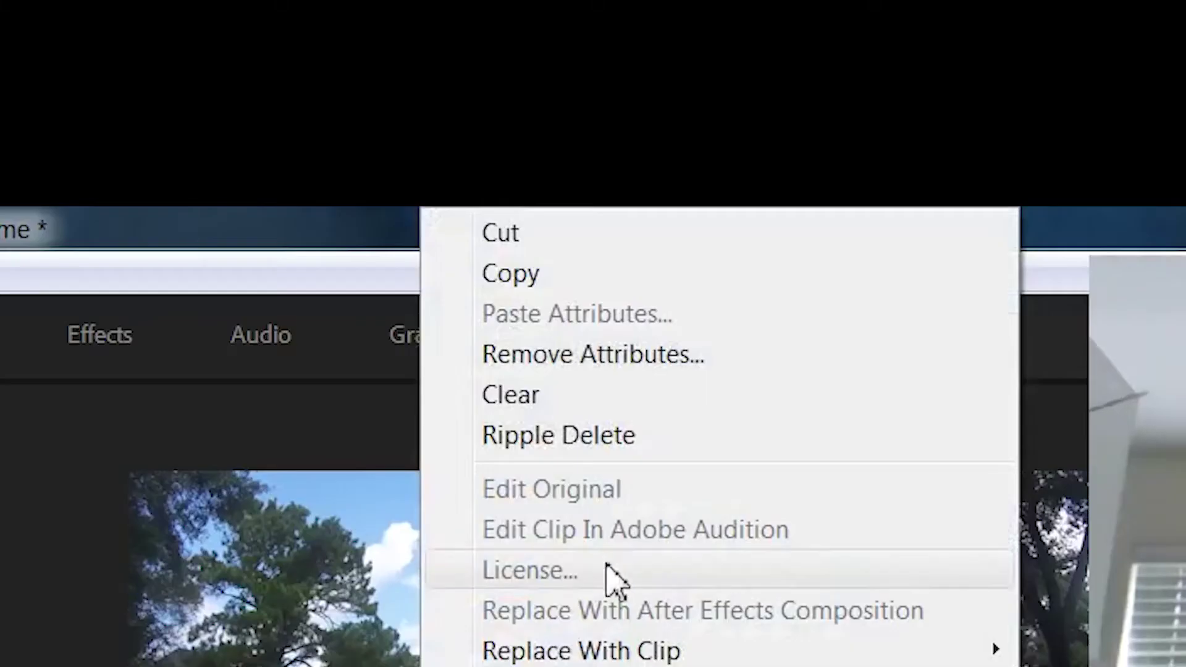
{"action": "left_click", "coordinate": [563, 436]}
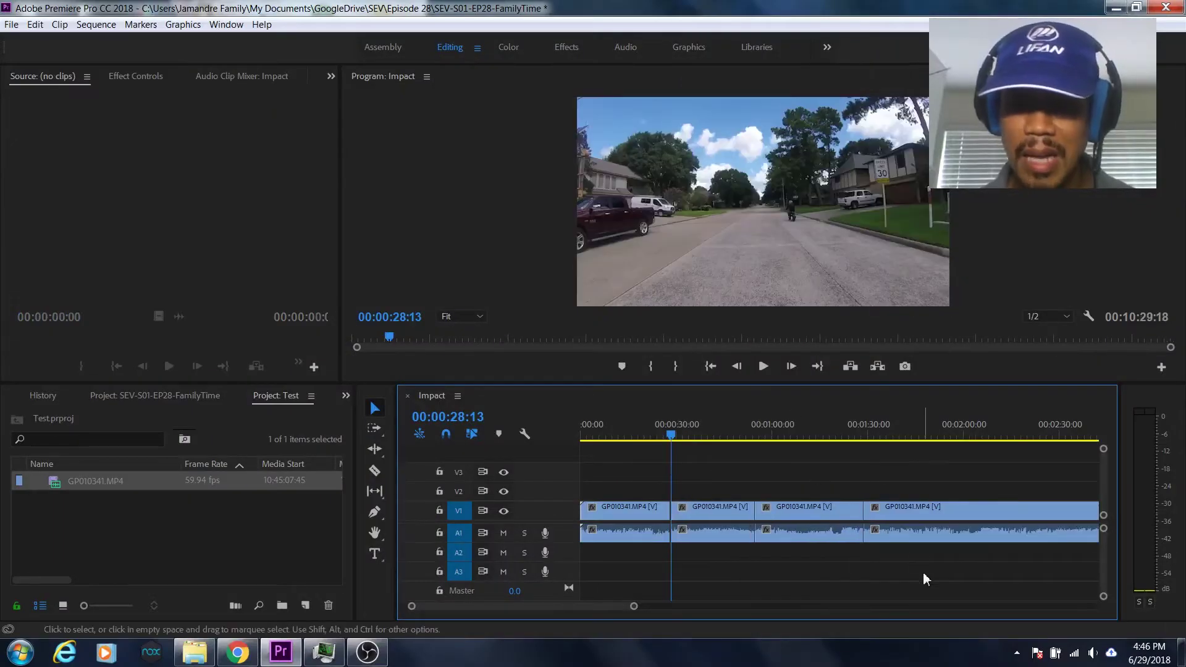
{"action": "left_click_drag", "start_coordinate": [926, 579], "coordinate": [651, 481]}
{"action": "left_click", "coordinate": [674, 427]}
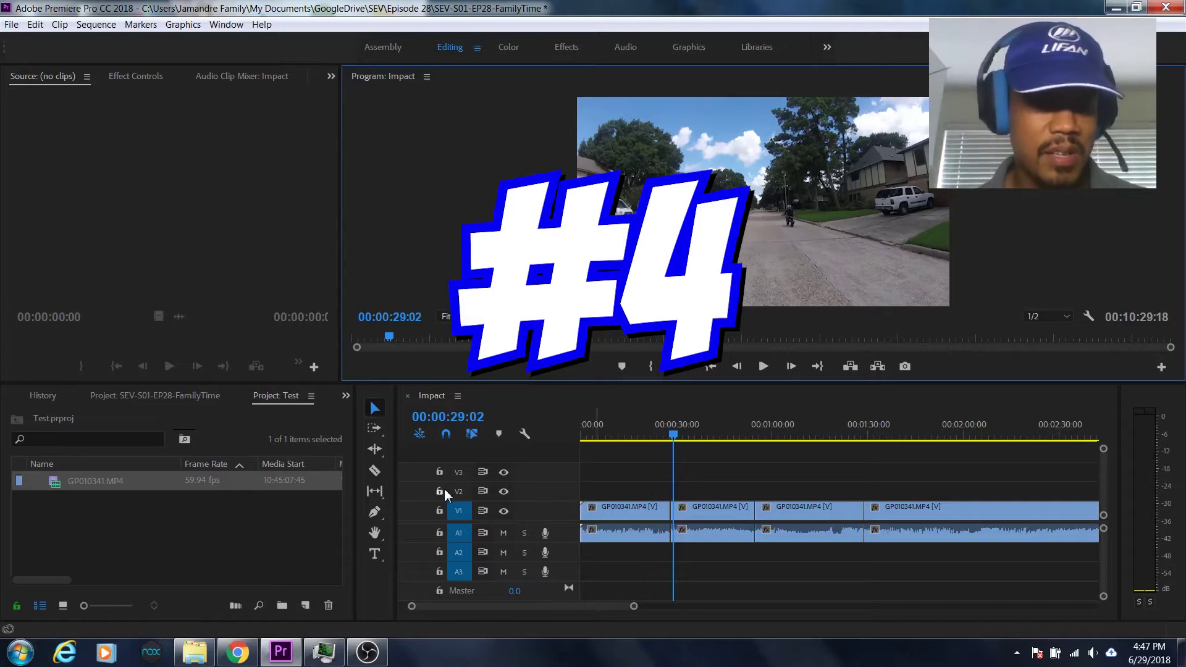
Add a 'HELLO WORLD...' title at the top-left of the frame and select all its text.
{"action": "left_click", "coordinate": [374, 553]}
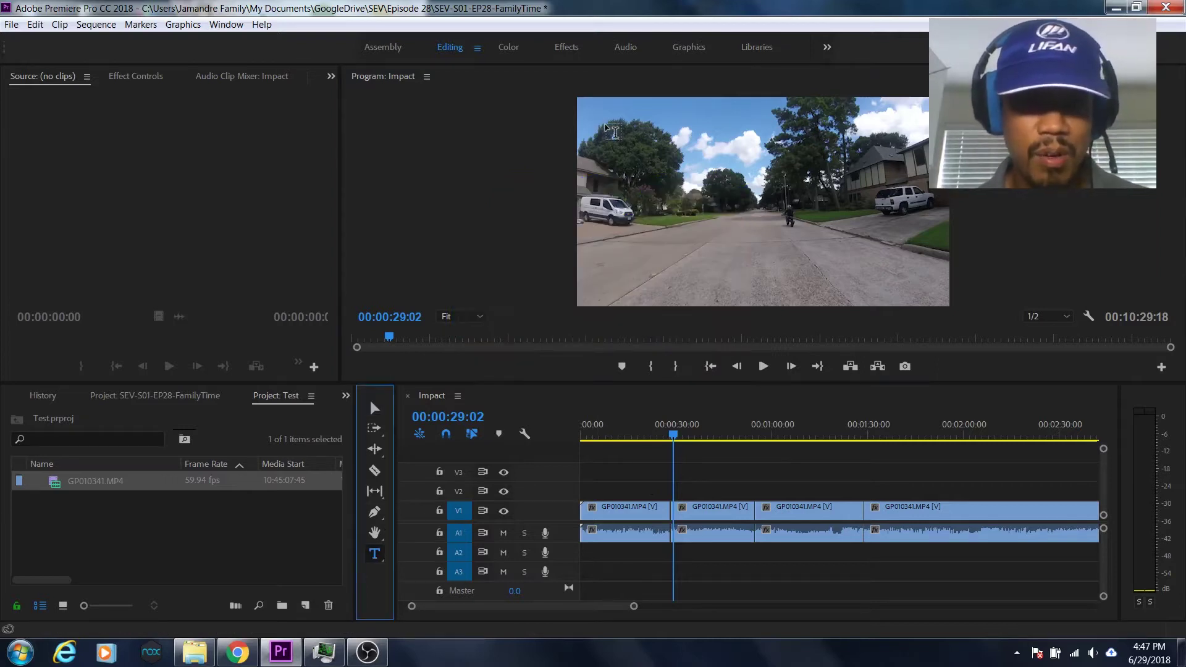
{"action": "key", "text": "v"}
{"action": "left_click", "coordinate": [714, 533]}
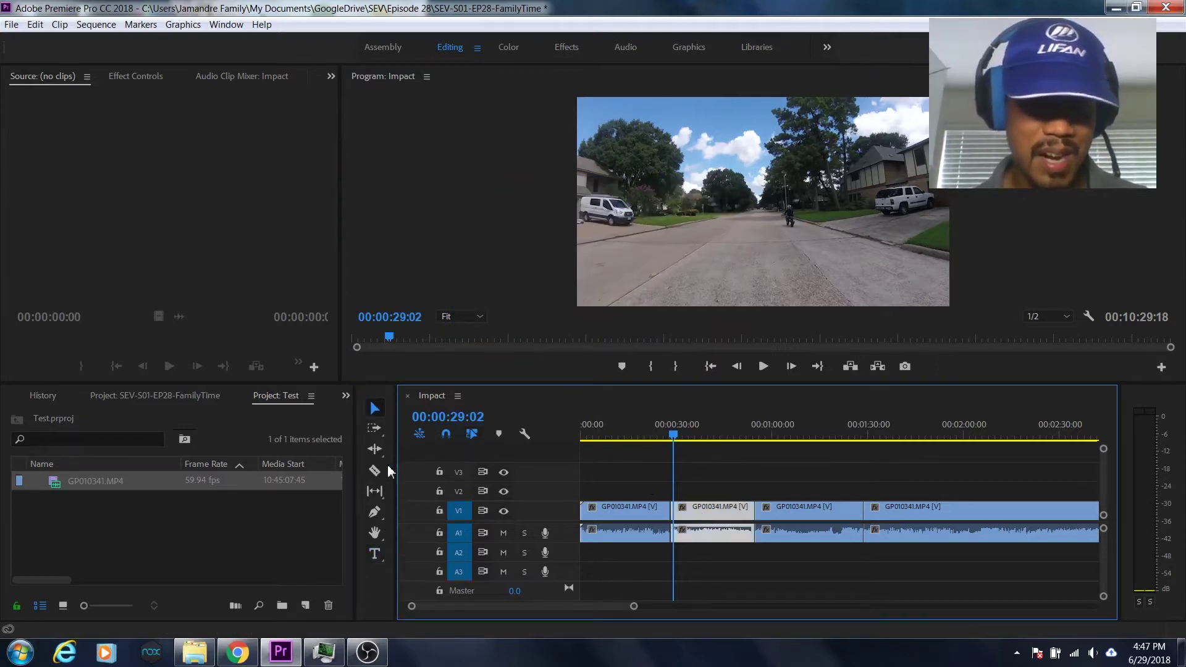
{"action": "left_click", "coordinate": [375, 550]}
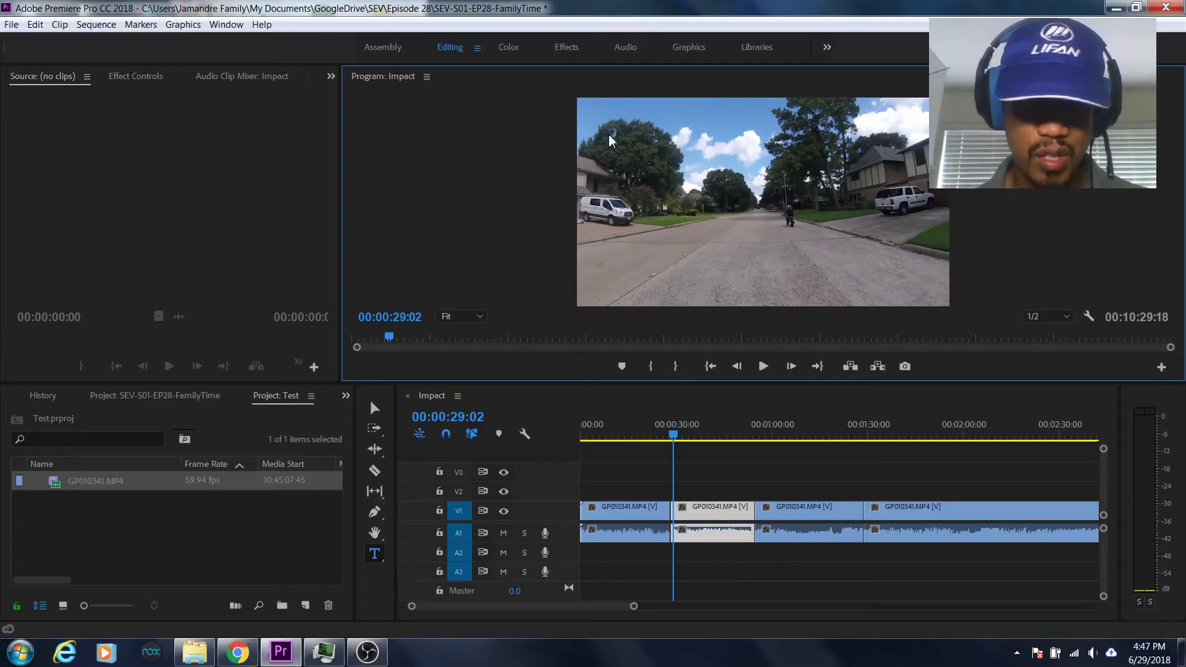
{"action": "left_click", "coordinate": [625, 142]}
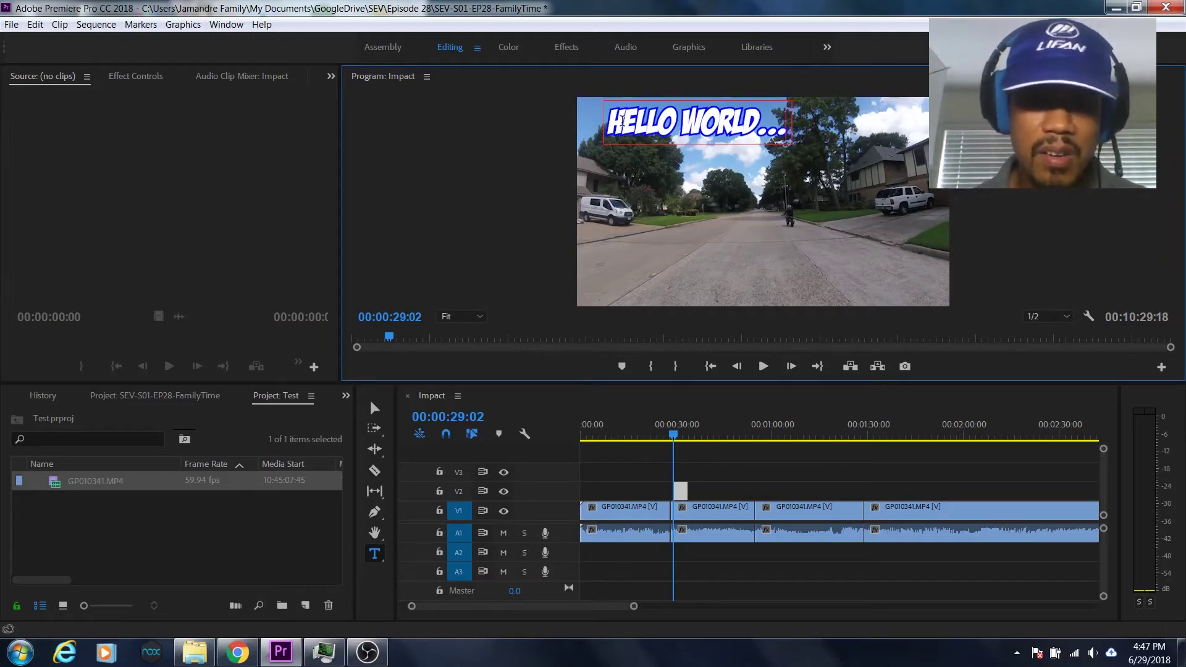
{"action": "key", "text": "Escape"}
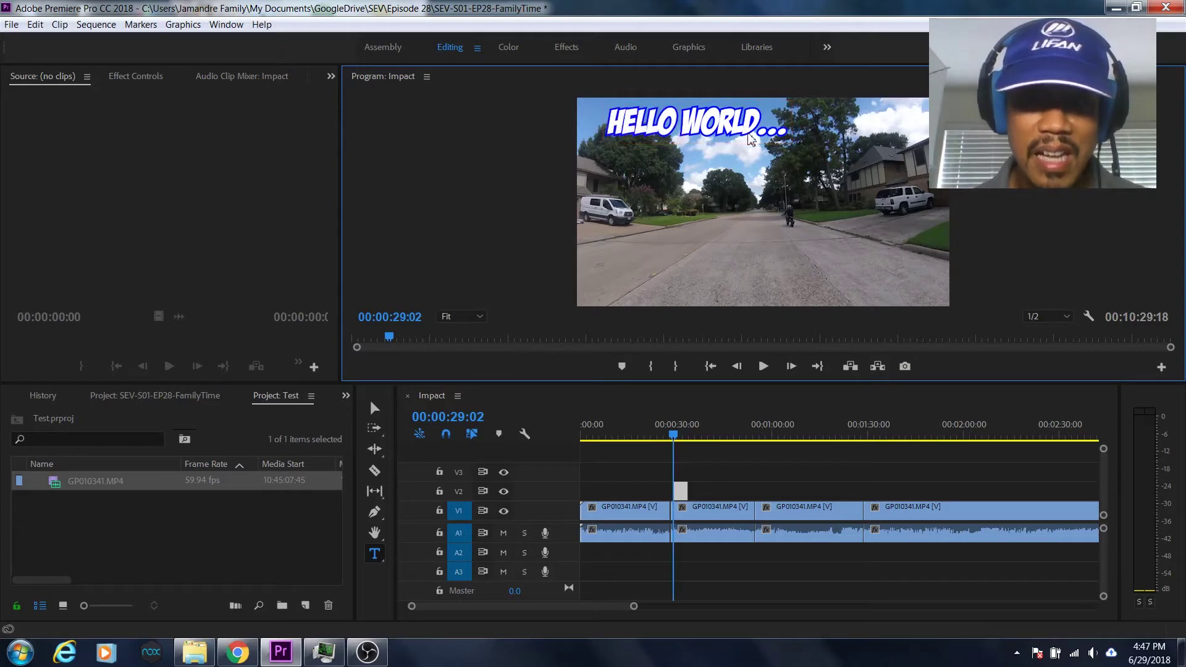
{"action": "key", "text": "ctrl+a"}
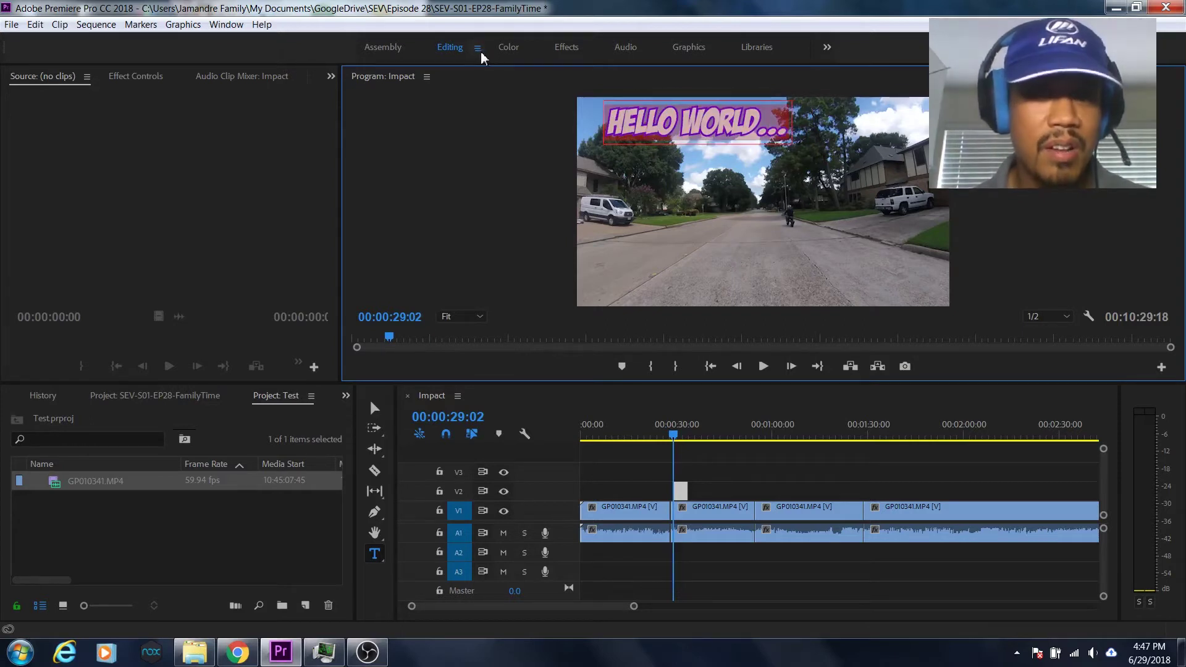
Switch to the Effects workspace, show Effect Controls, and select the title graphic on V2.
{"action": "left_click", "coordinate": [564, 48]}
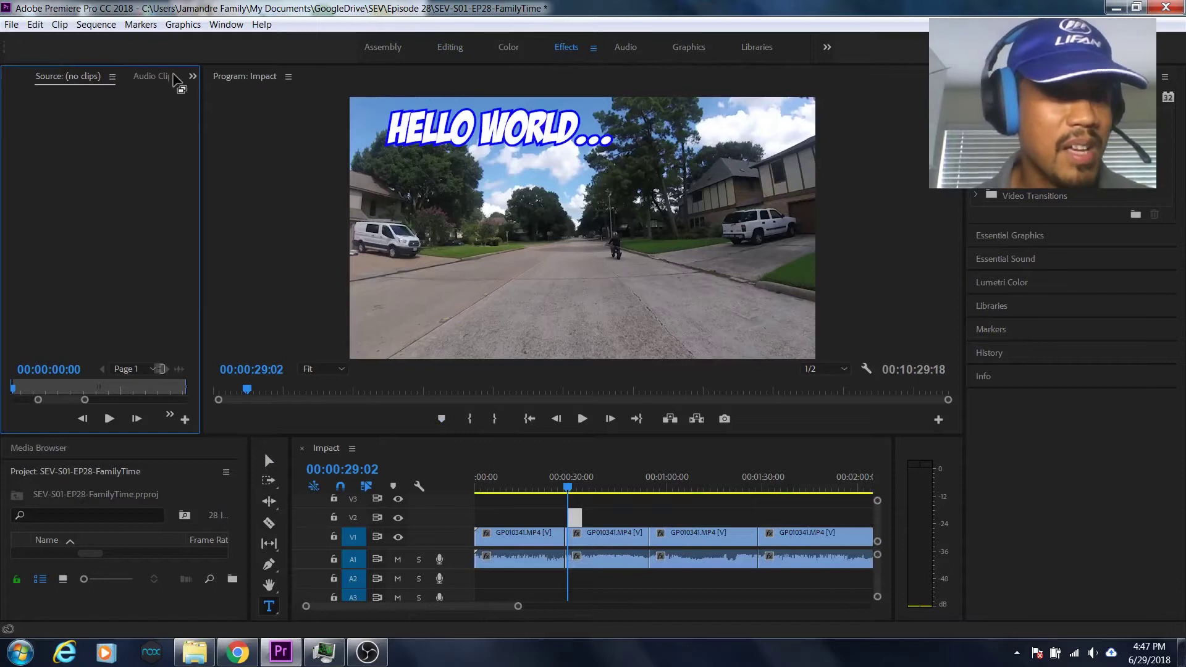
{"action": "left_click", "coordinate": [192, 76]}
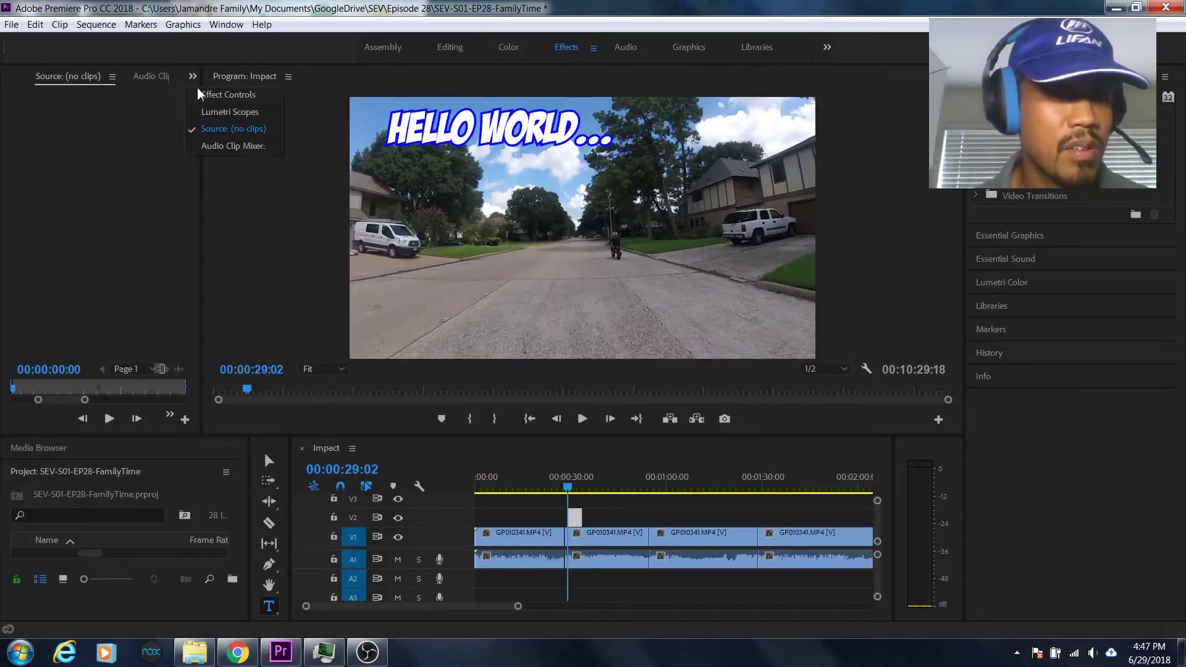
{"action": "left_click", "coordinate": [220, 96]}
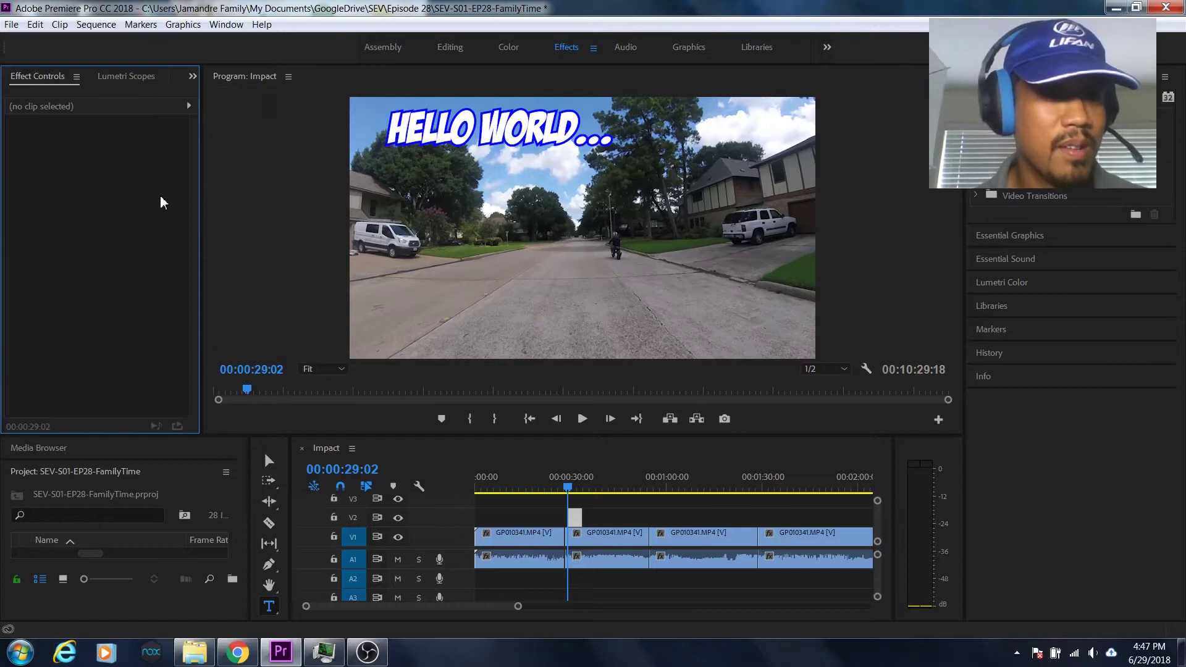
{"action": "left_click", "coordinate": [425, 131]}
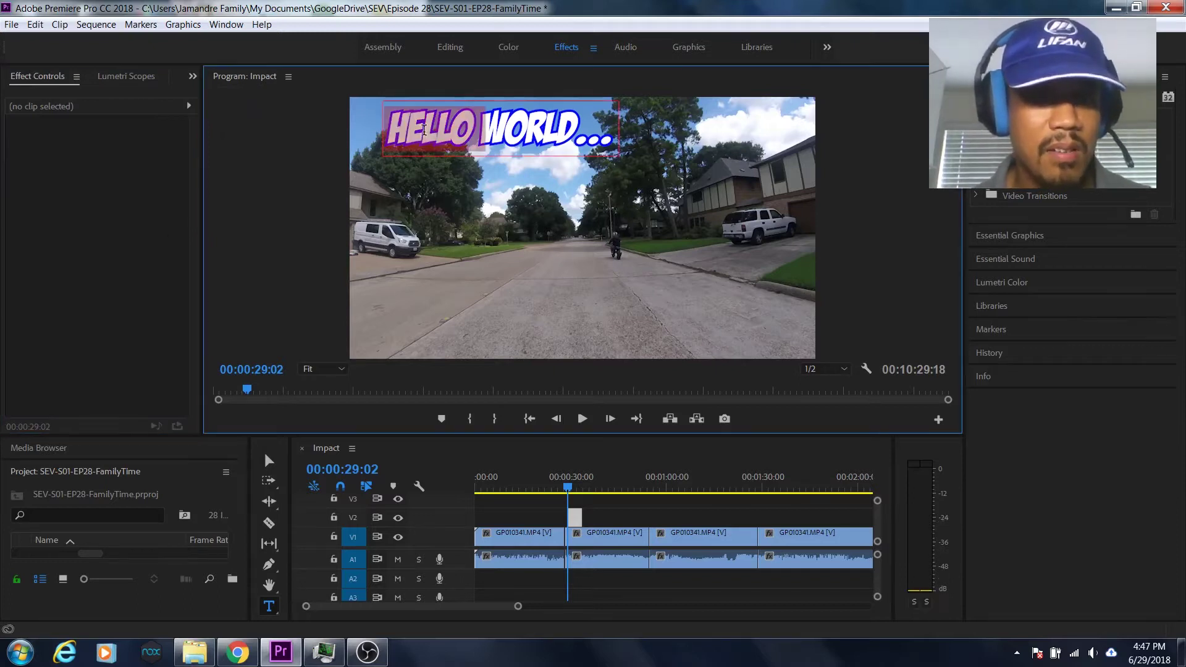
{"action": "left_click", "coordinate": [463, 178]}
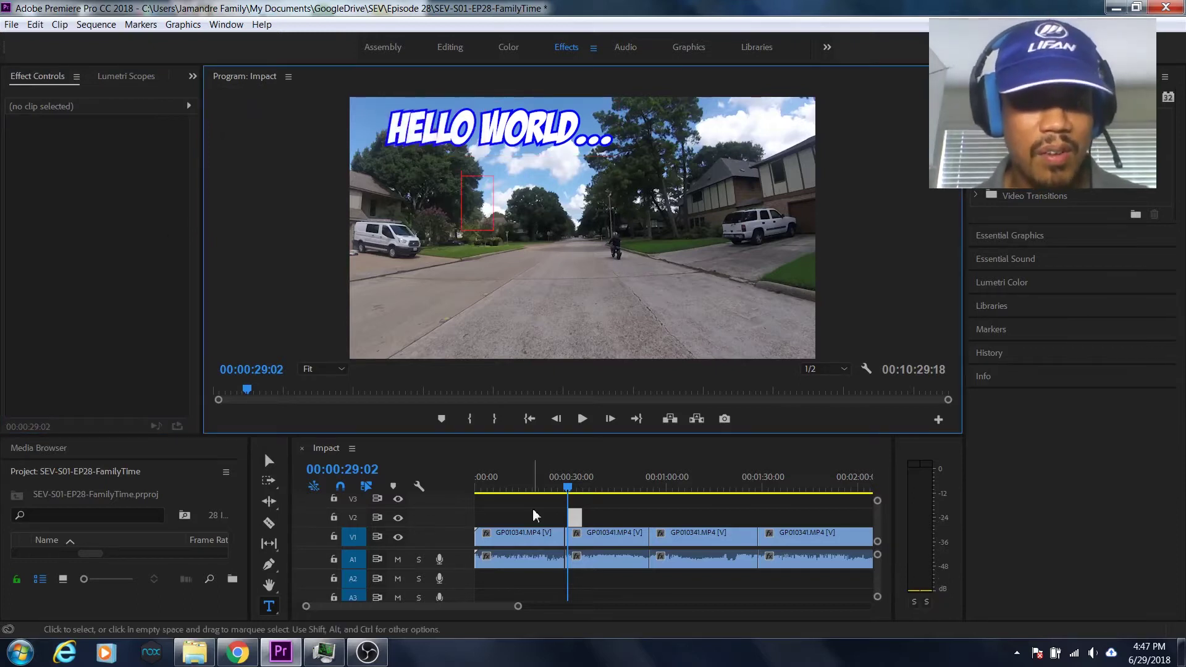
{"action": "left_click", "coordinate": [576, 519]}
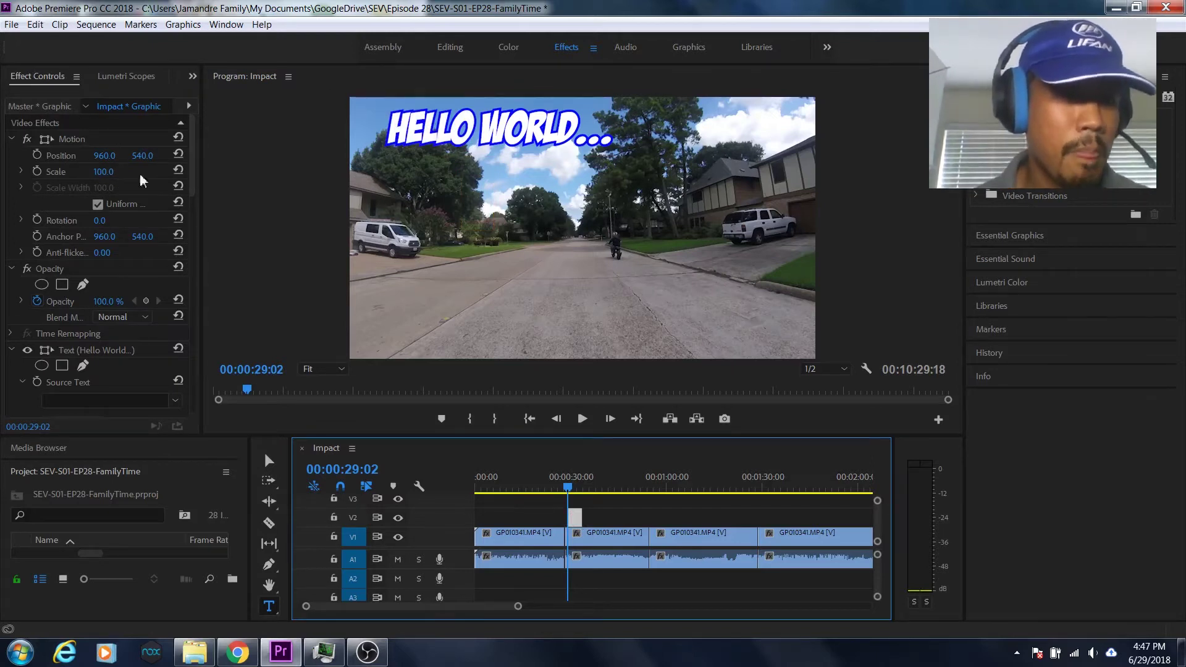
Enlarge the Effect Controls panel, select all the title text and reduce its font size to 168.
{"action": "left_click_drag", "start_coordinate": [201, 224], "coordinate": [266, 242]}
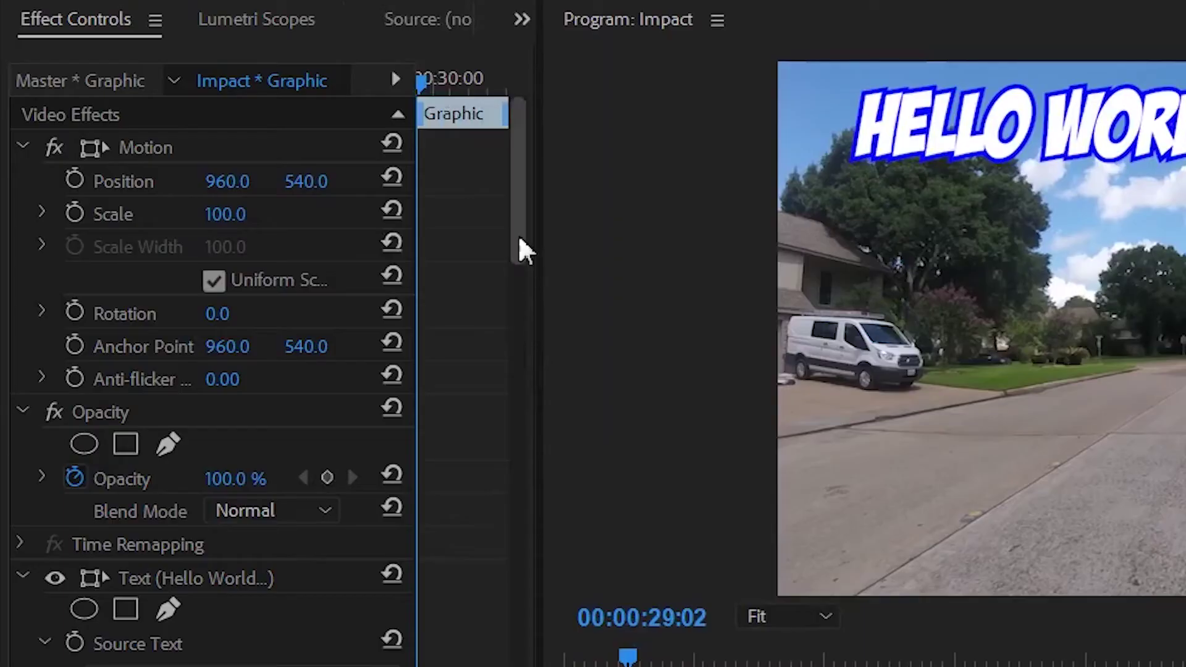
{"action": "left_click_drag", "start_coordinate": [256, 189], "coordinate": [264, 260]}
{"action": "left_click_drag", "start_coordinate": [531, 385], "coordinate": [530, 376]}
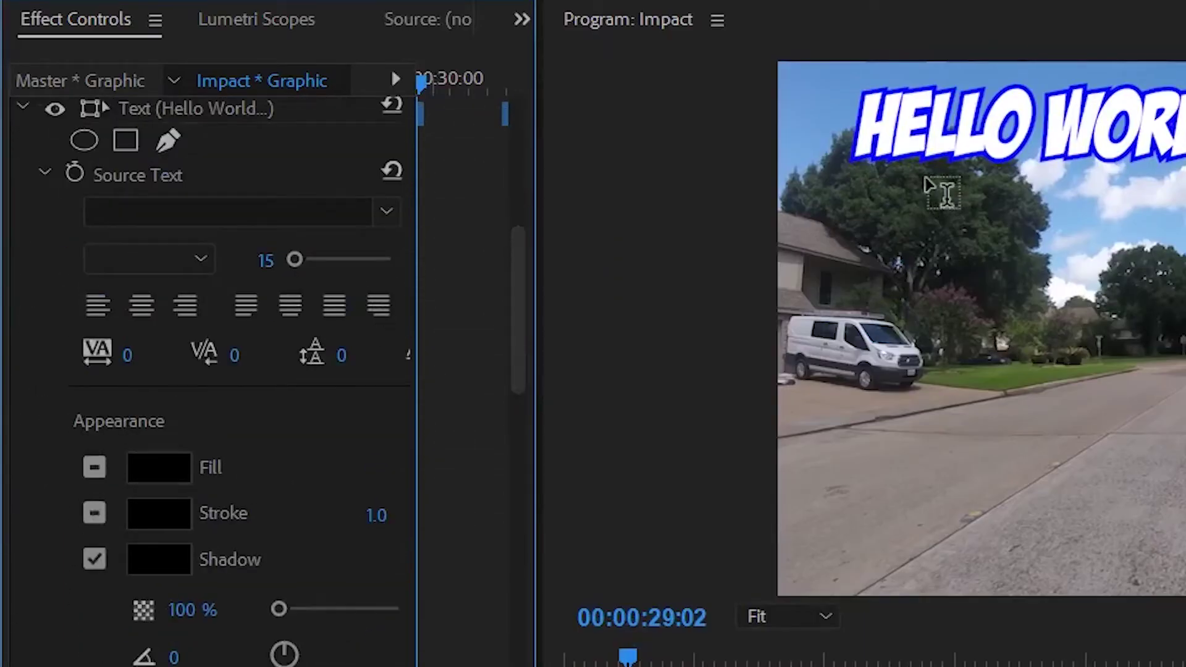
{"action": "double_click", "coordinate": [918, 137]}
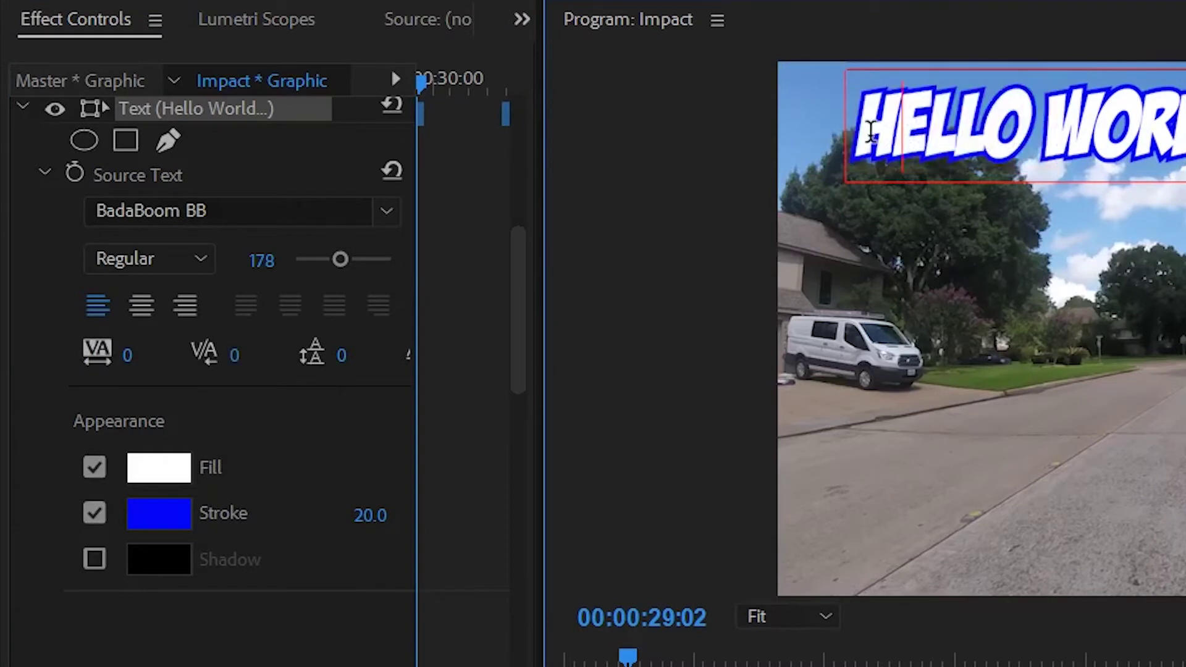
{"action": "key", "text": "ctrl+a"}
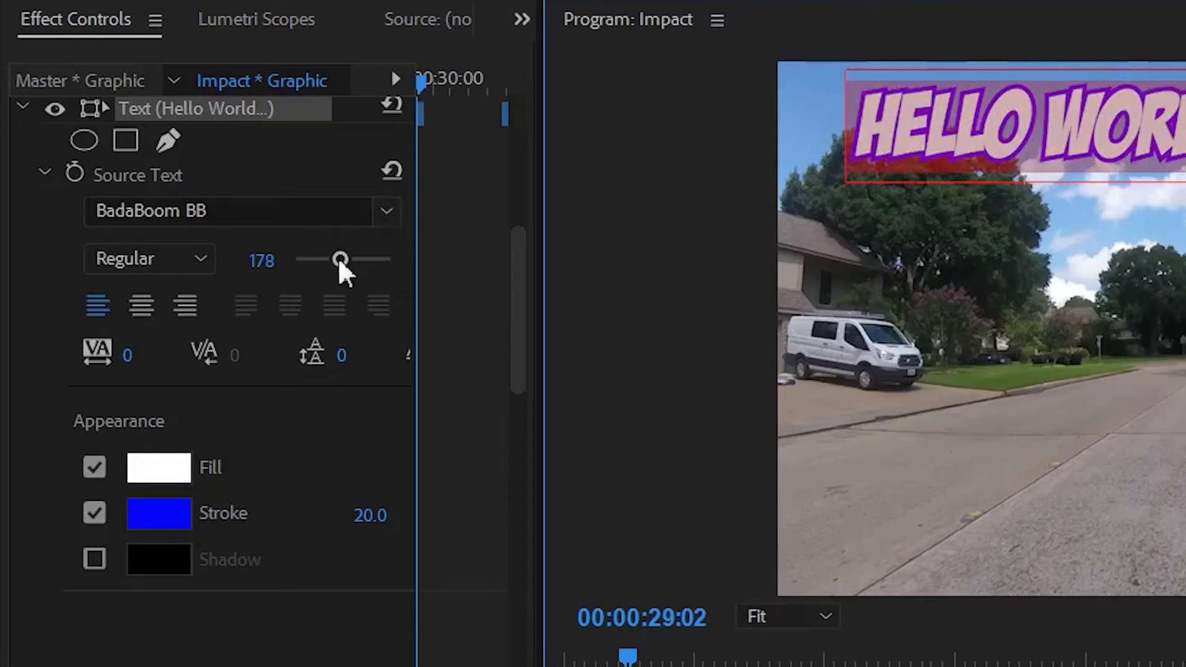
{"action": "left_click", "coordinate": [94, 513]}
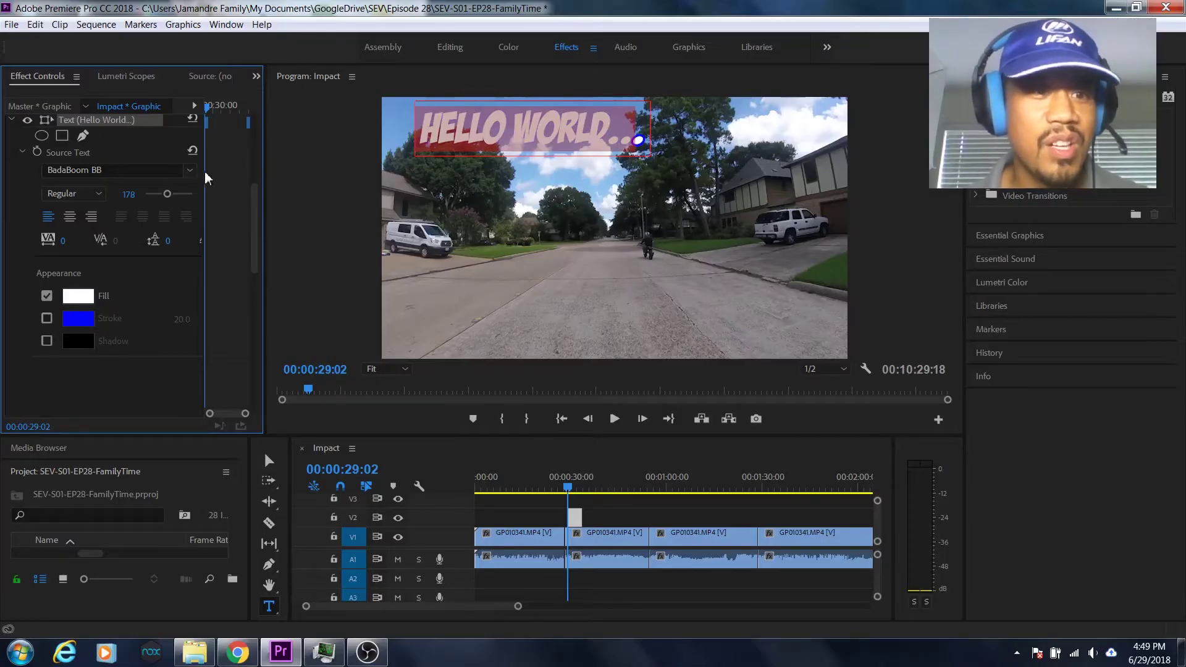
{"action": "left_click_drag", "start_coordinate": [167, 194], "coordinate": [165, 196]}
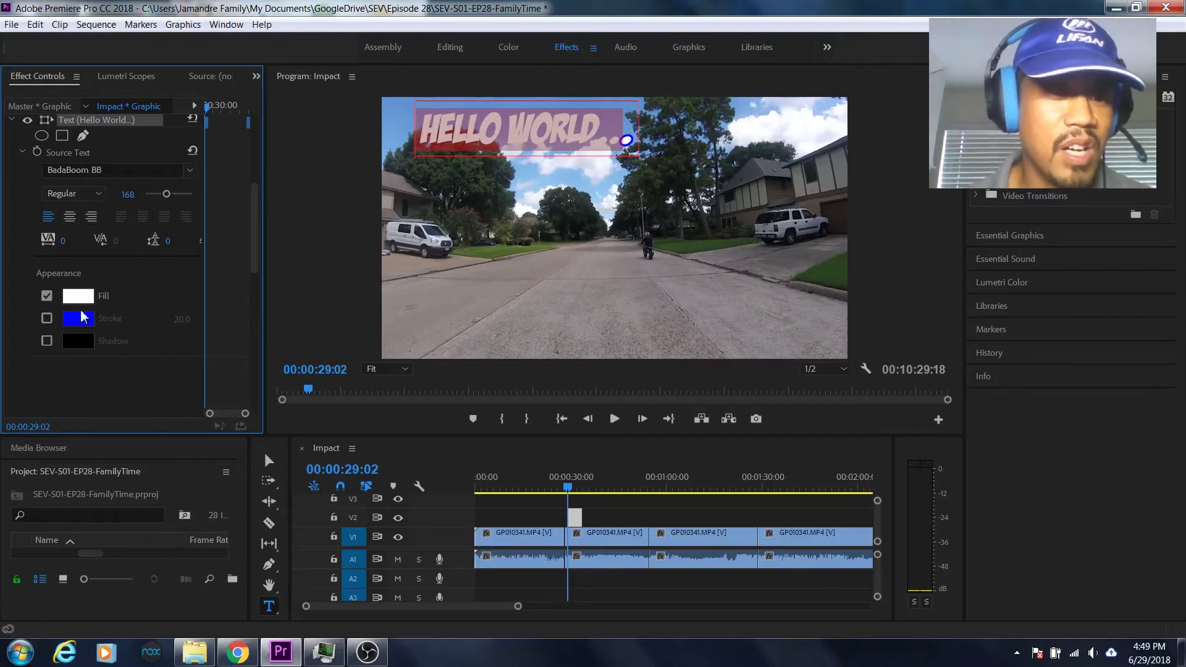
Re-enable the title's blue stroke and set its width to 10.
{"action": "left_click", "coordinate": [46, 319]}
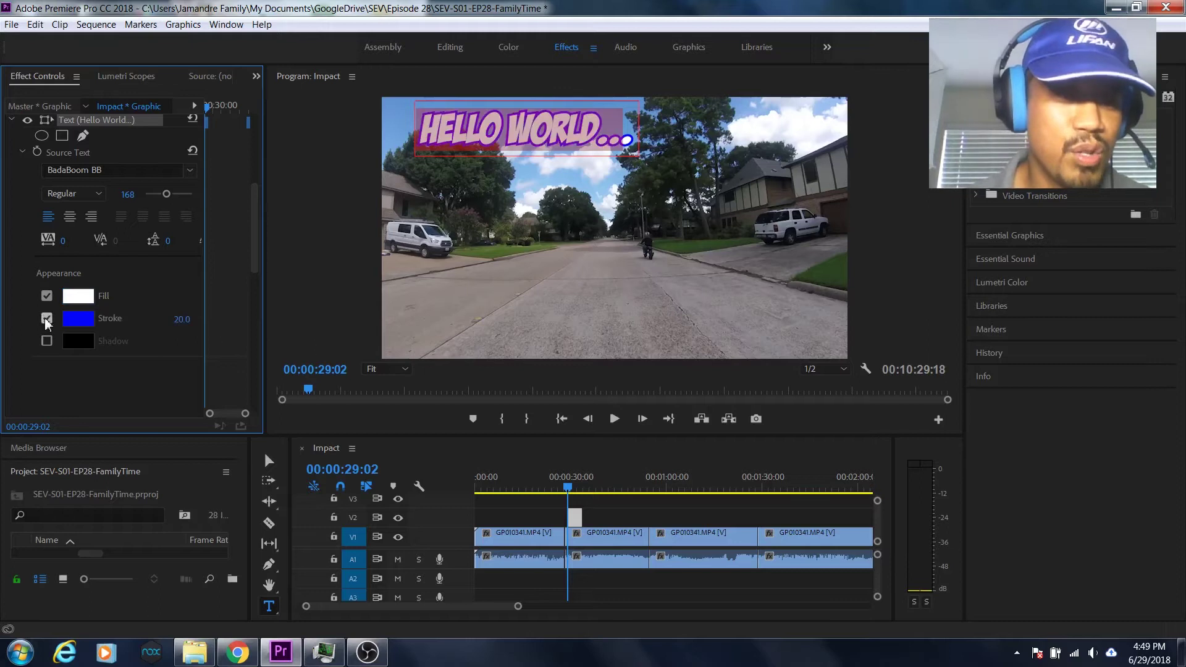
{"action": "left_click", "coordinate": [182, 319]}
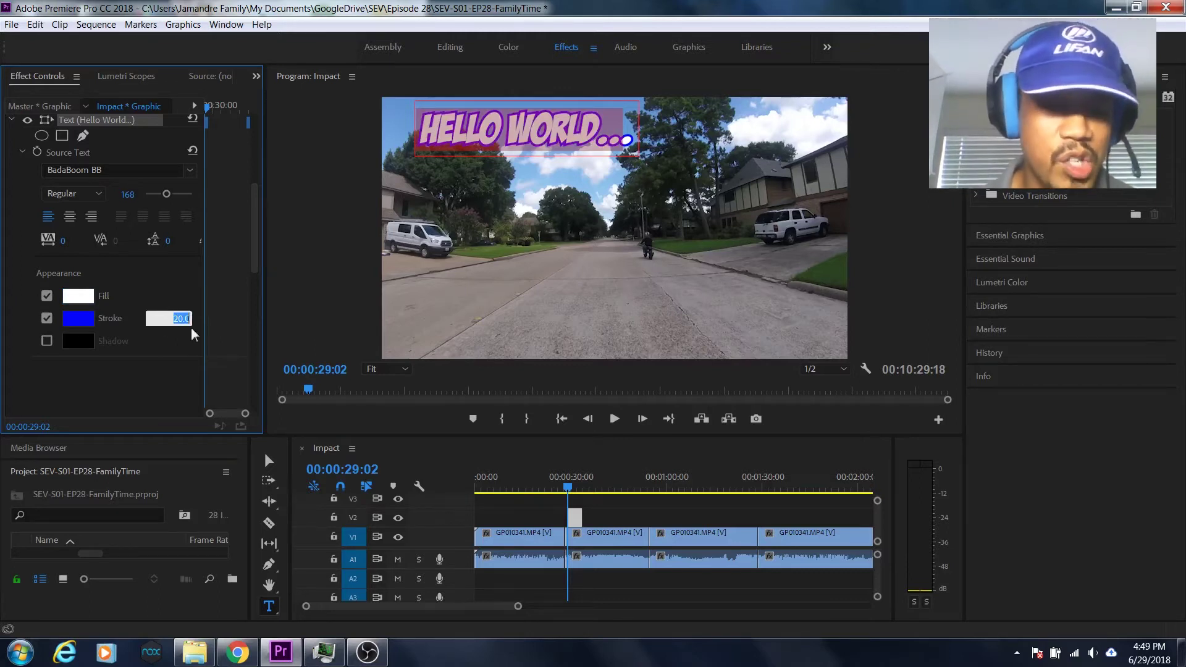
{"action": "type", "text": "10"}
{"action": "key", "text": "Return"}
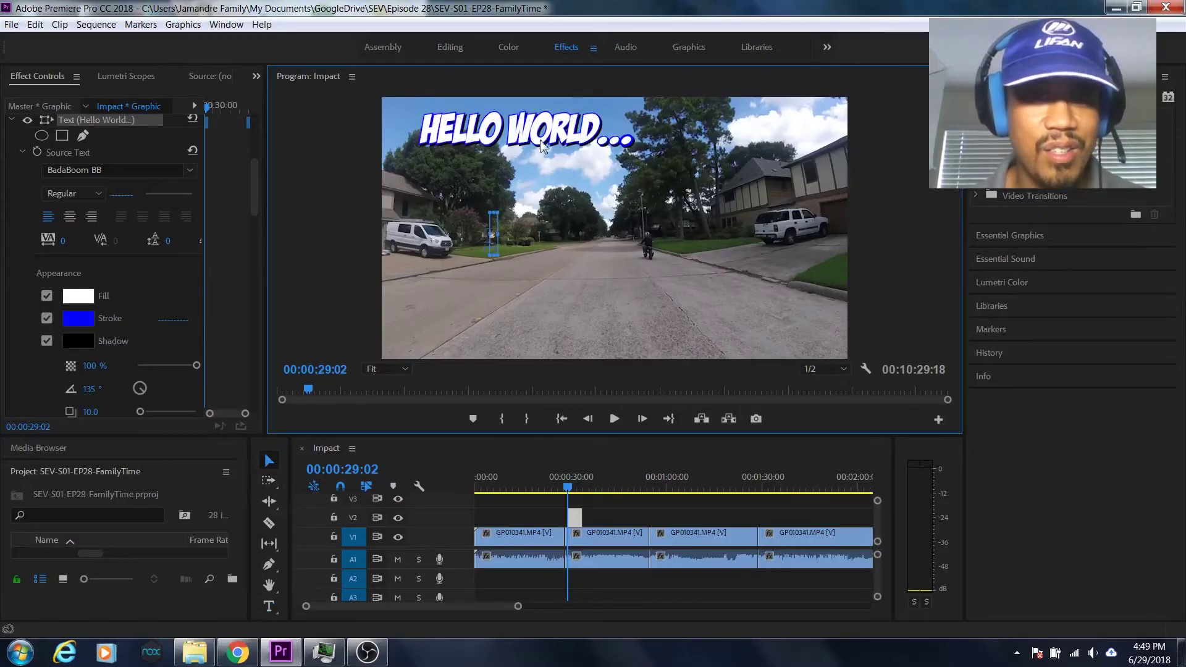
Move the title to the bottom centre of the frame and play the section around 00:00:30 to preview it.
{"action": "left_click_drag", "start_coordinate": [556, 130], "coordinate": [748, 376]}
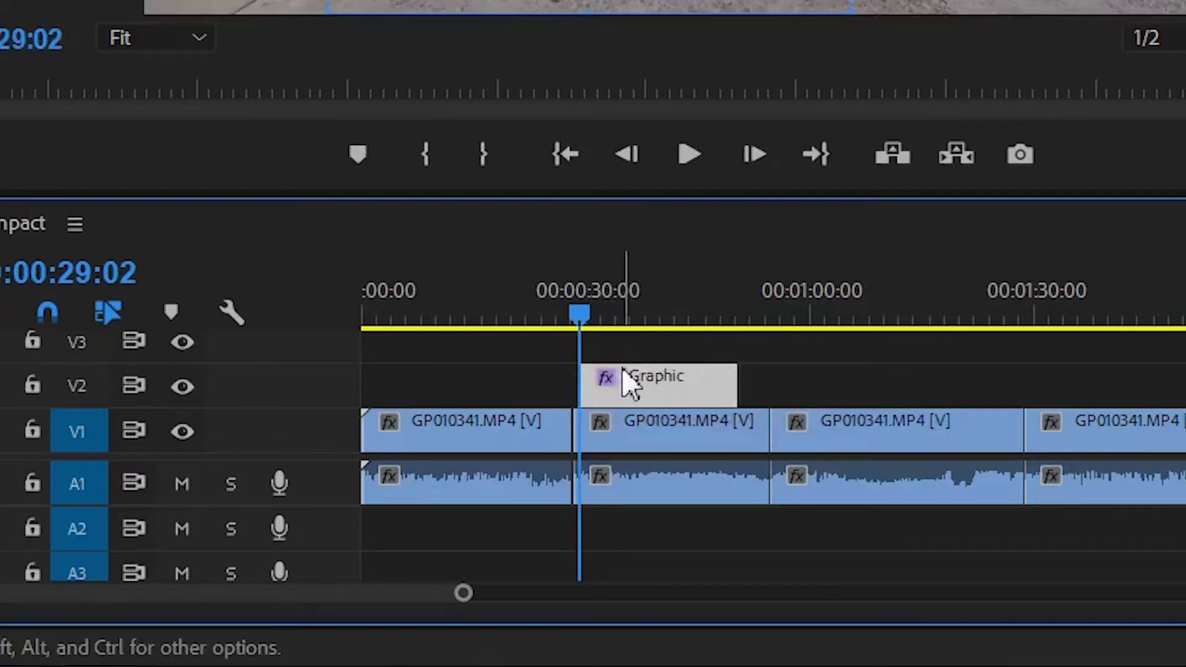
{"action": "left_click_drag", "start_coordinate": [582, 337], "coordinate": [542, 336]}
{"action": "left_click", "coordinate": [690, 154]}
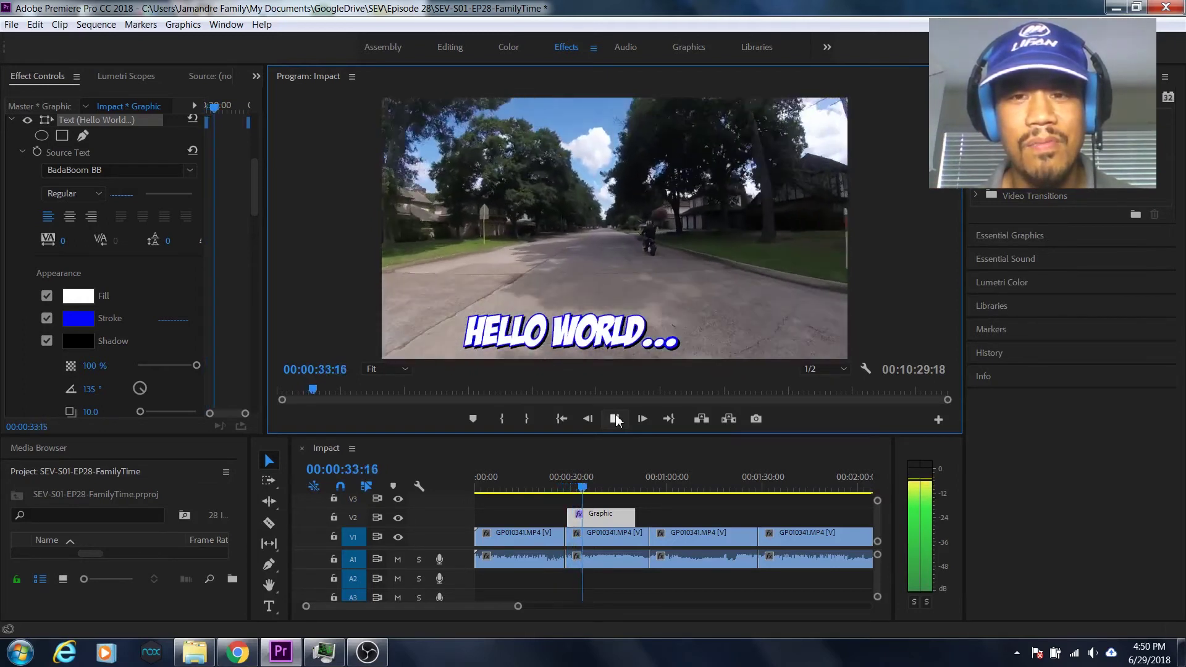
{"action": "left_click", "coordinate": [615, 420]}
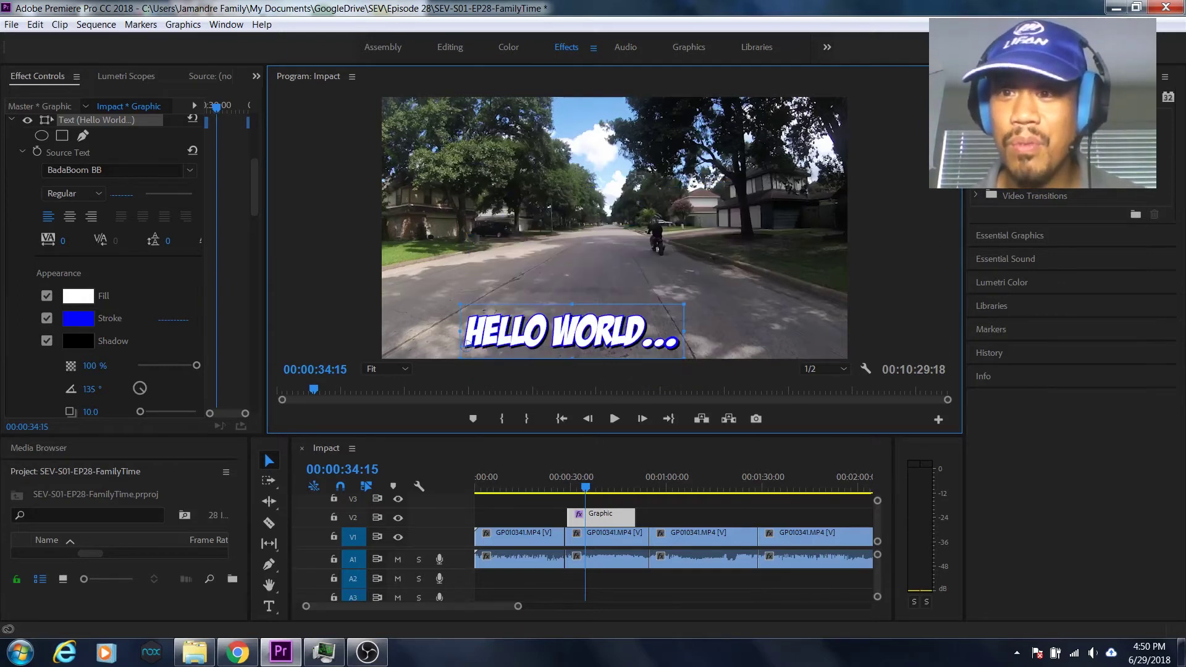
{"action": "left_click", "coordinate": [556, 479]}
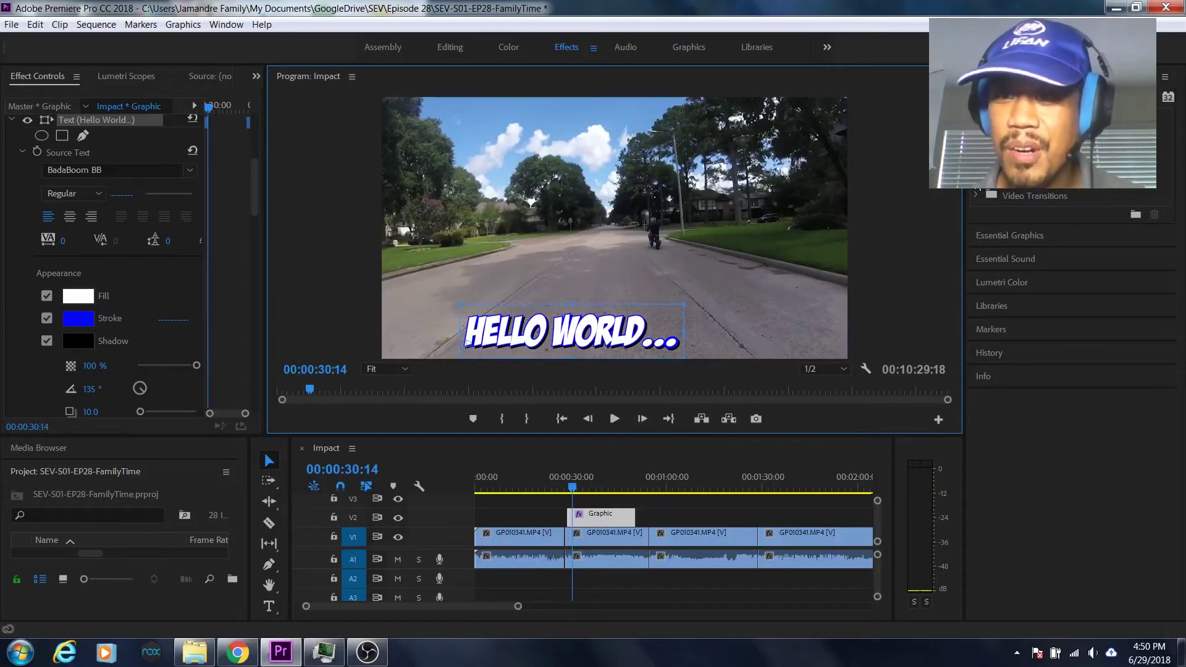
Put Cross Dissolve on both ends of the HELLO WORLD title clip and preview from 00:00:27:14.
{"action": "left_click", "coordinate": [977, 196]}
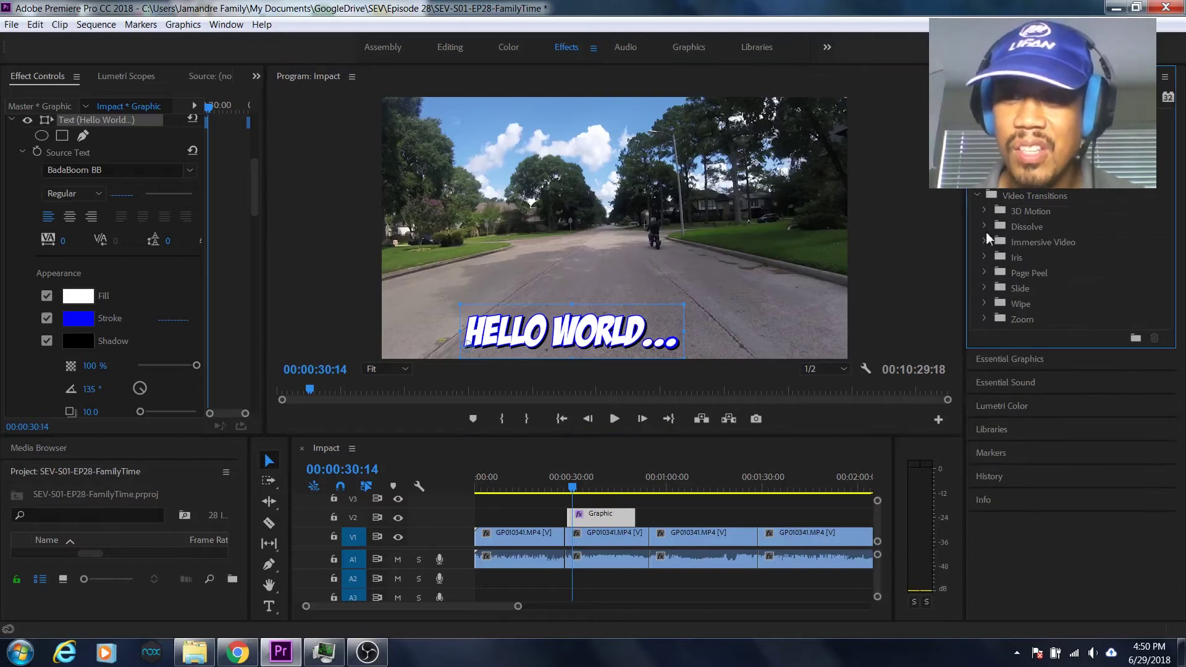
{"action": "left_click", "coordinate": [985, 227]}
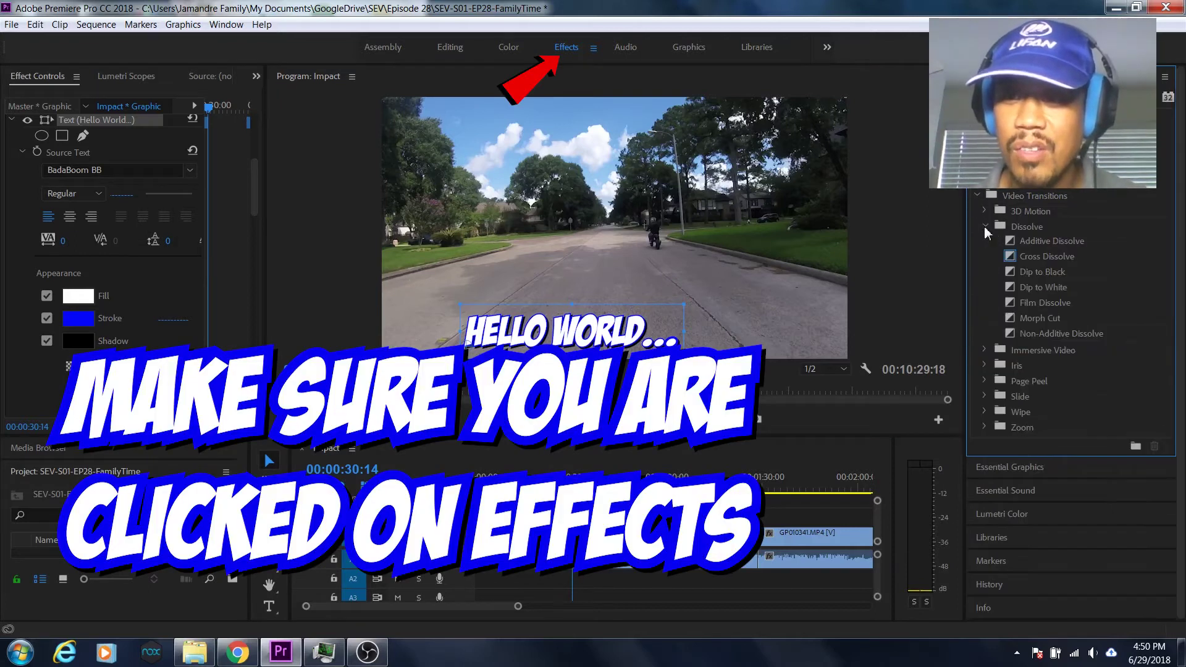
{"action": "left_click", "coordinate": [1041, 257]}
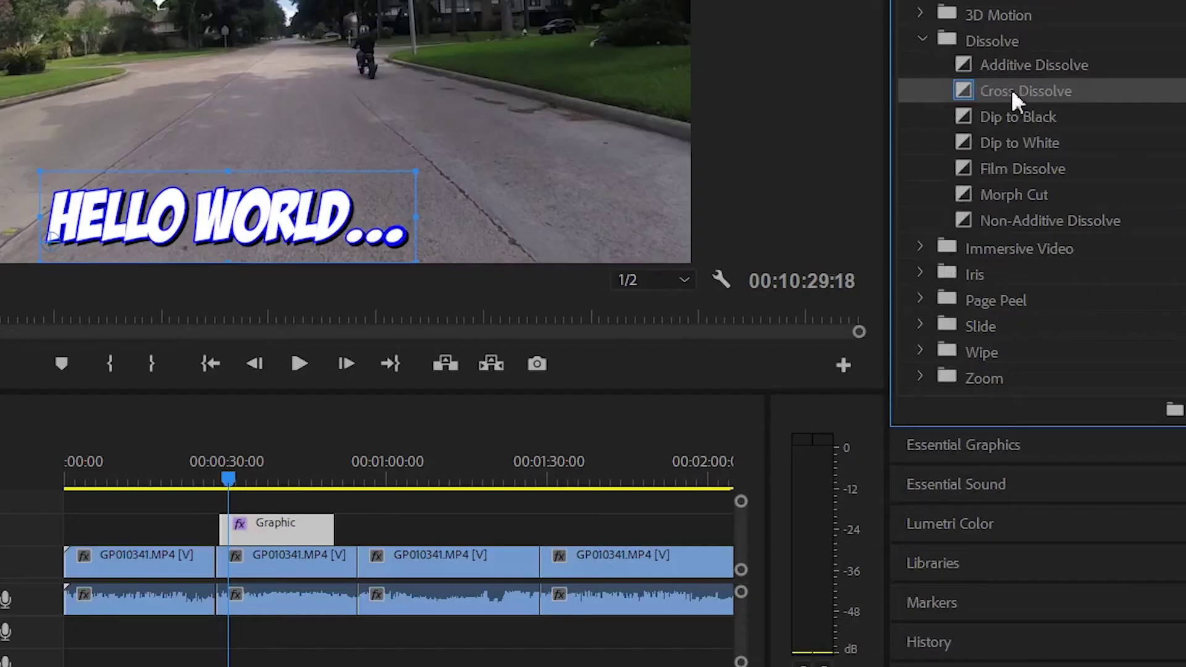
{"action": "left_click_drag", "start_coordinate": [1039, 256], "coordinate": [578, 524]}
{"action": "left_click_drag", "start_coordinate": [238, 539], "coordinate": [233, 532]}
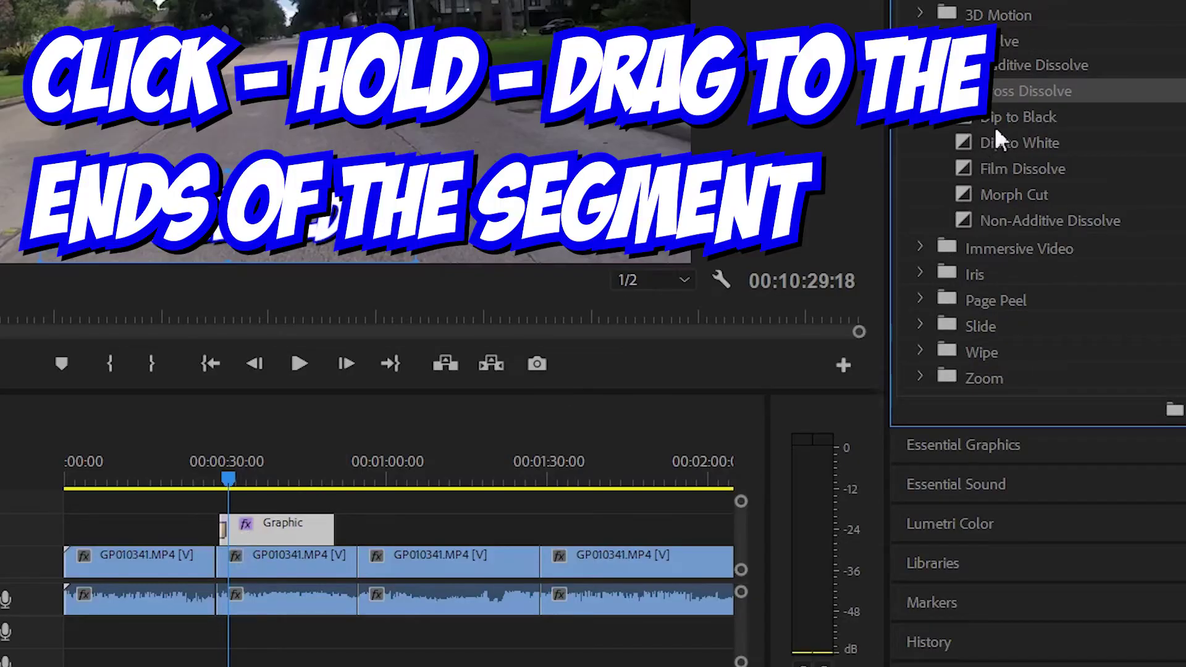
{"action": "left_click_drag", "start_coordinate": [1032, 93], "coordinate": [335, 531]}
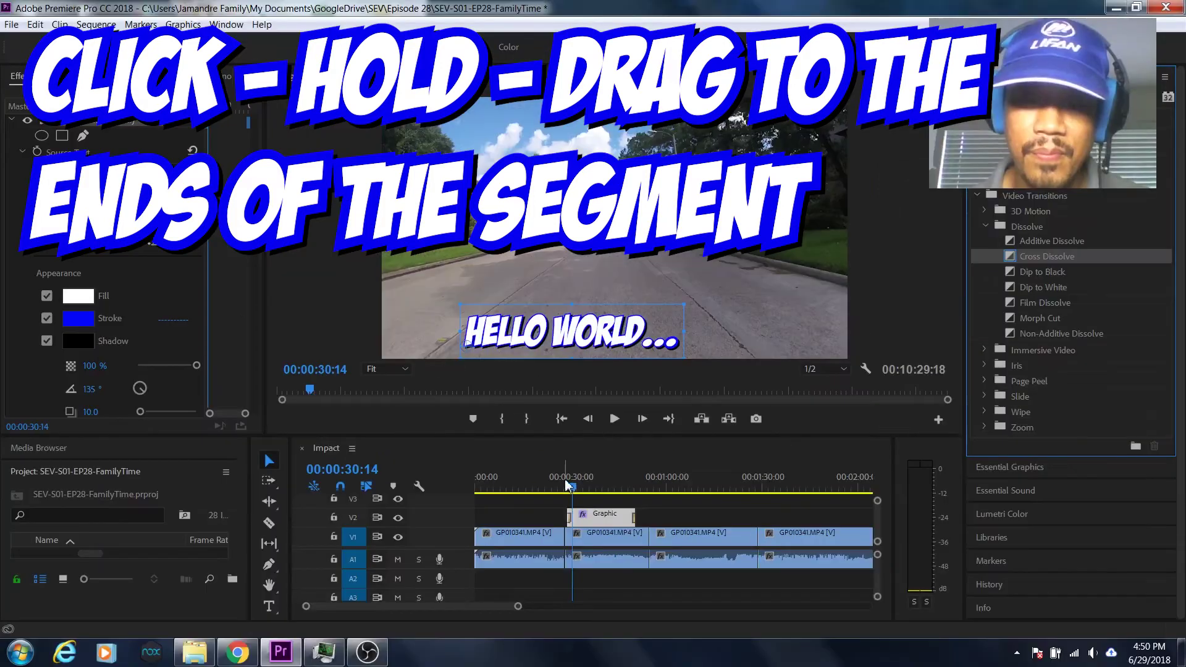
{"action": "left_click", "coordinate": [213, 477]}
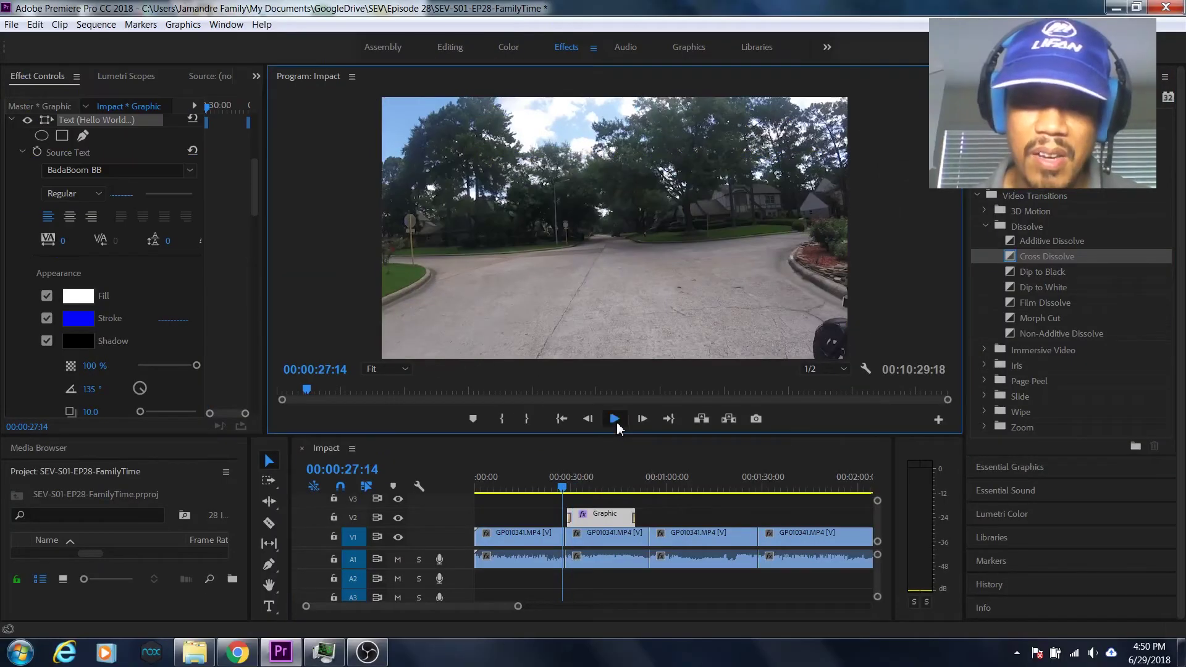
{"action": "left_click", "coordinate": [615, 419]}
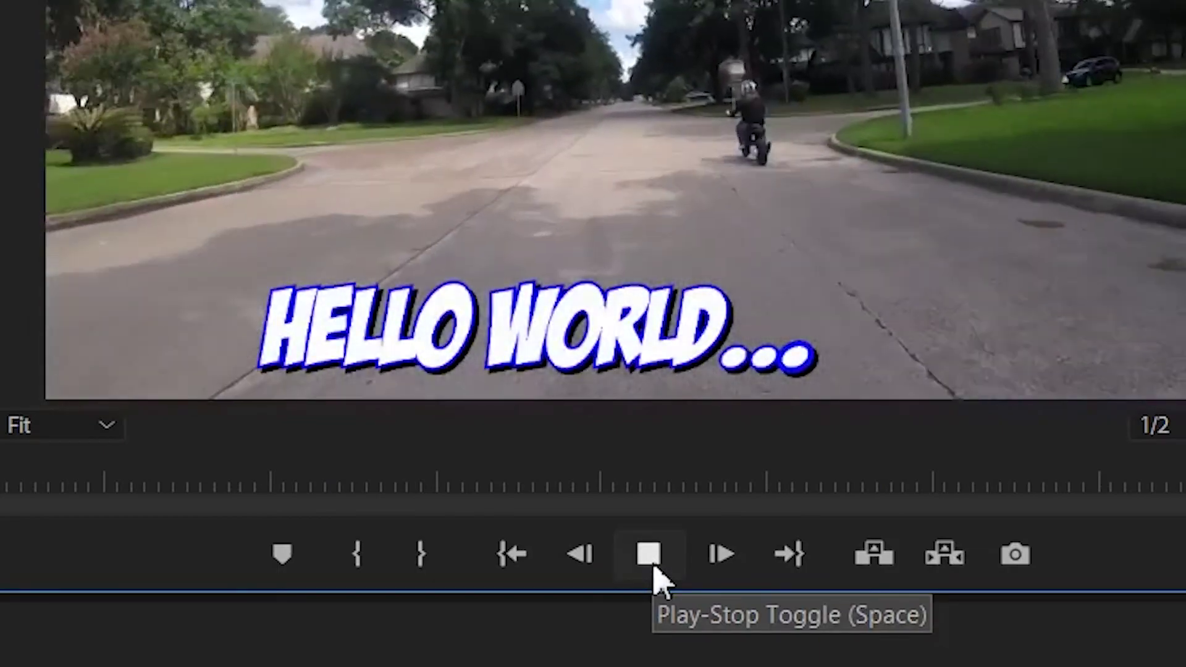
Review the footage leading into the last V1 cut from around 1:27.
{"action": "left_click", "coordinate": [653, 563]}
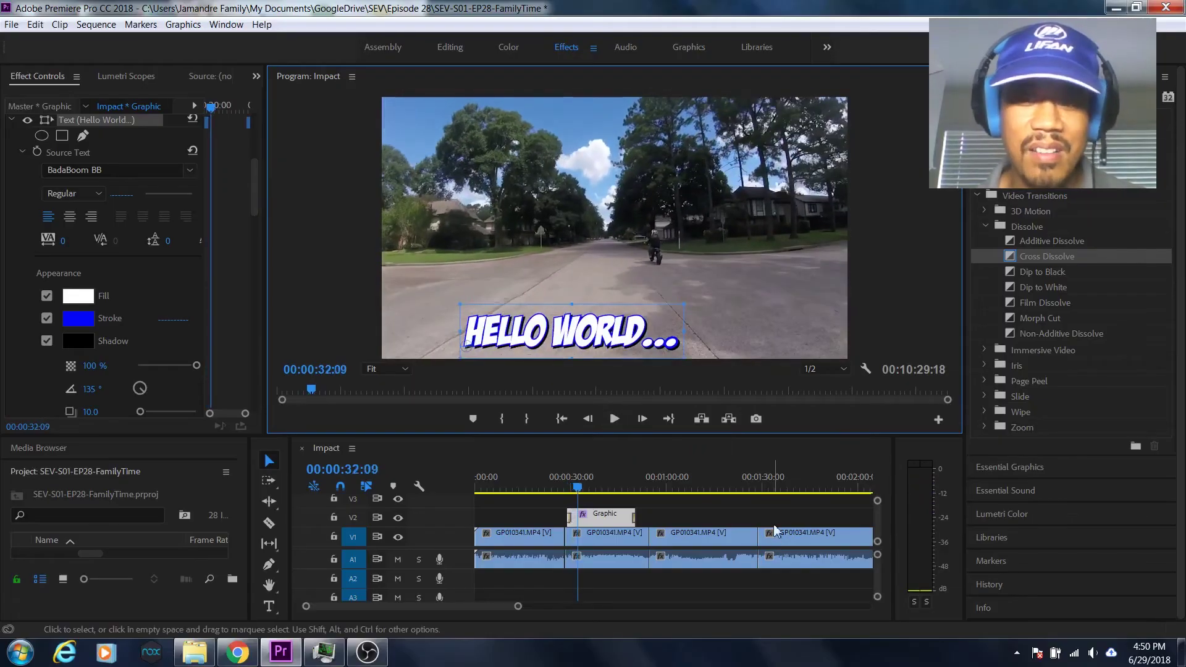
{"action": "left_click", "coordinate": [753, 487]}
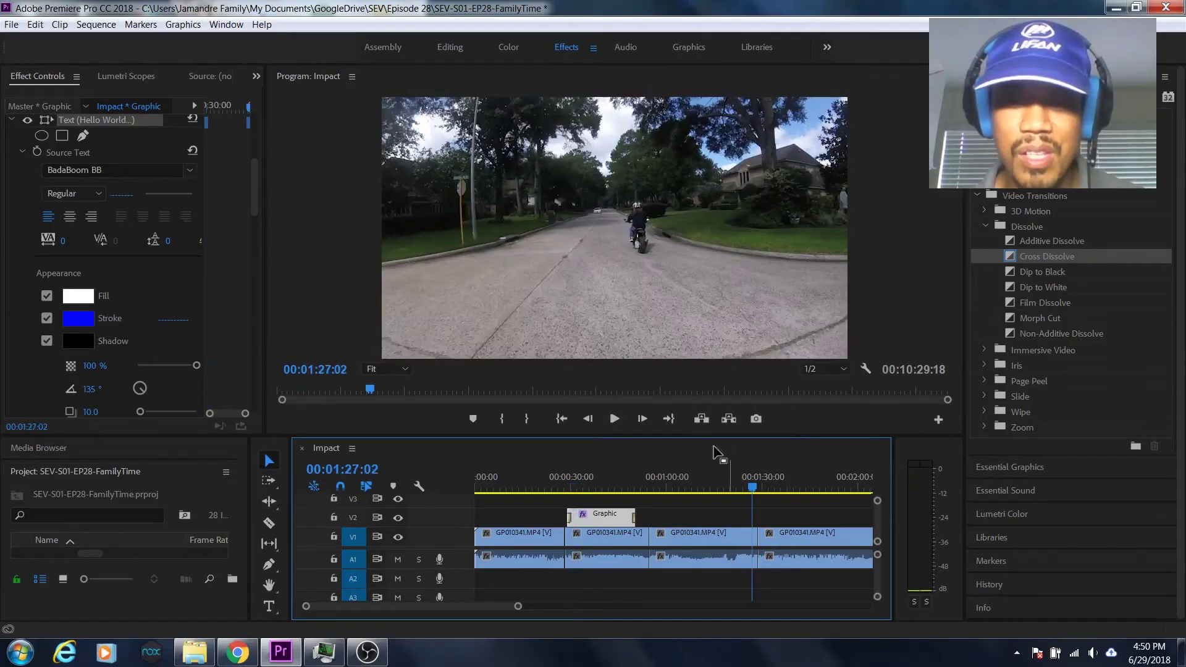
{"action": "left_click", "coordinate": [616, 419]}
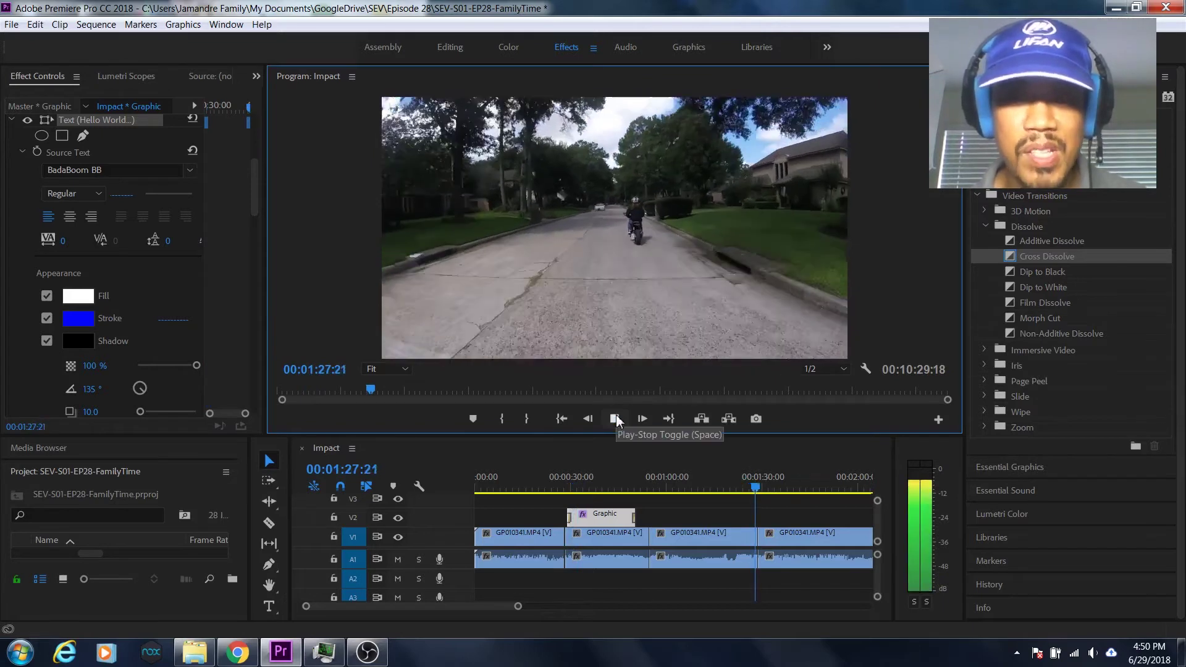
{"action": "left_click", "coordinate": [615, 419]}
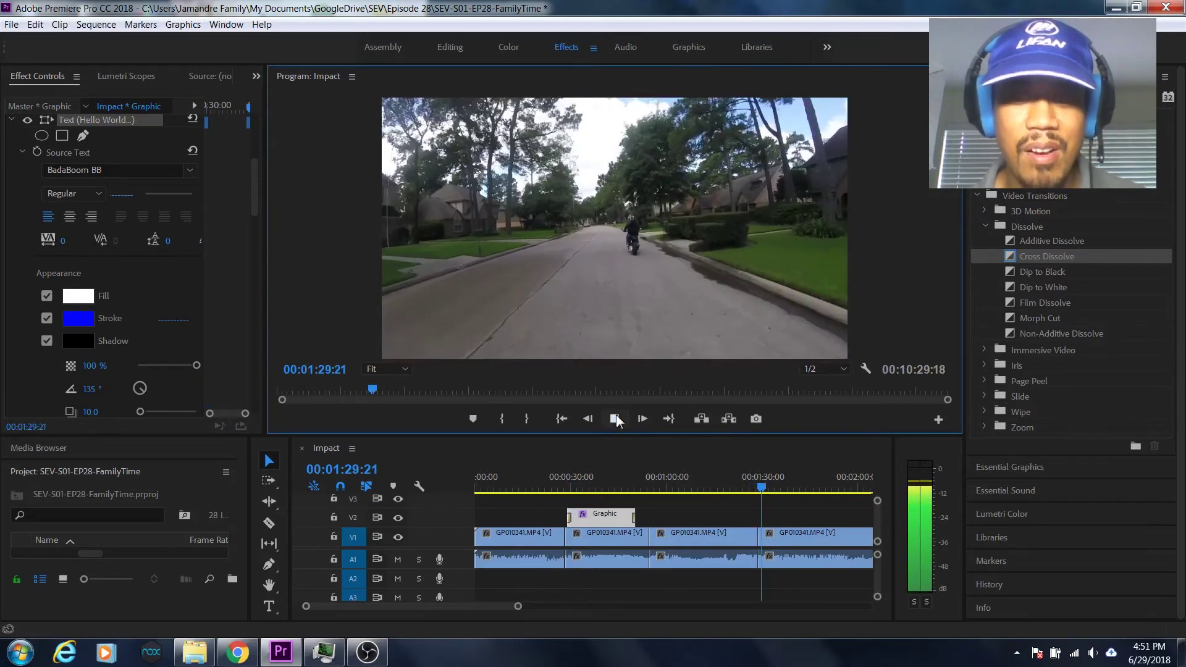
Drop a Cross Dissolve on that last V1 cut and play through the transition.
{"action": "left_click_drag", "start_coordinate": [1081, 261], "coordinate": [760, 542]}
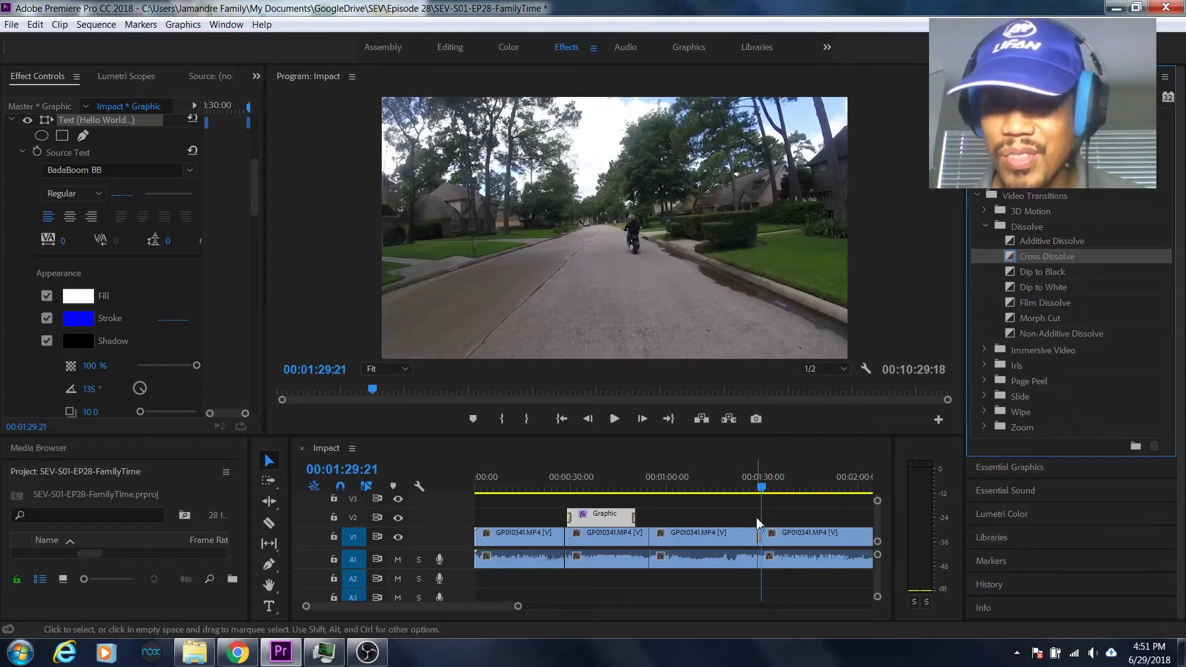
{"action": "left_click", "coordinate": [745, 477]}
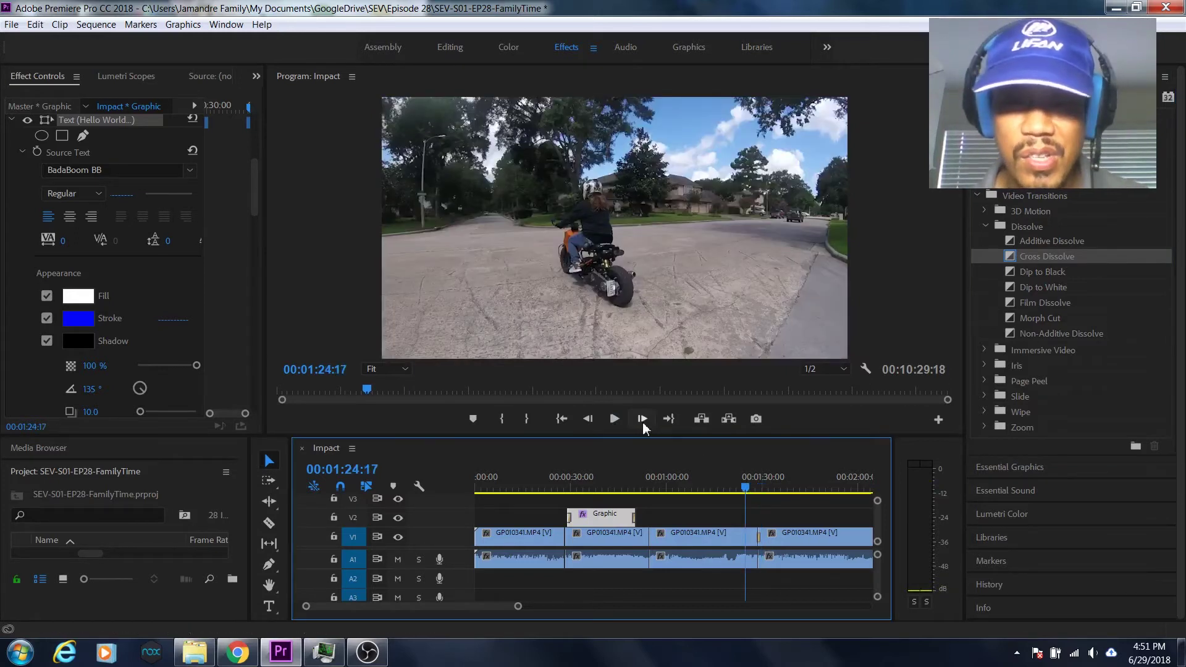
{"action": "left_click", "coordinate": [615, 419]}
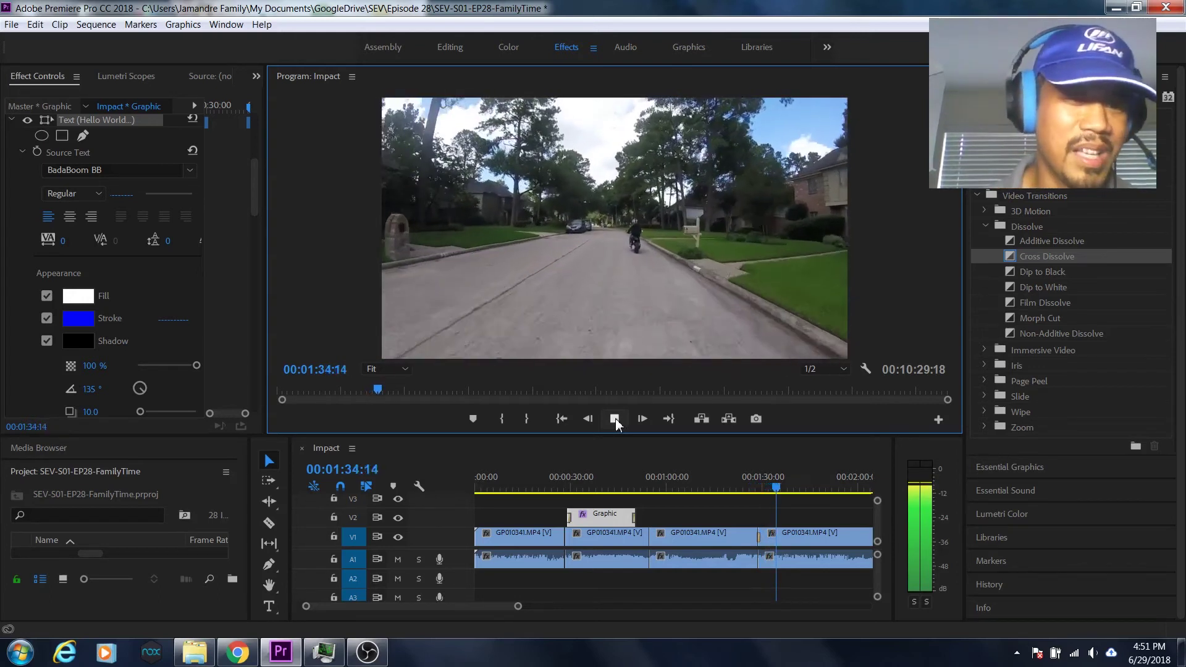
{"action": "left_click", "coordinate": [615, 421]}
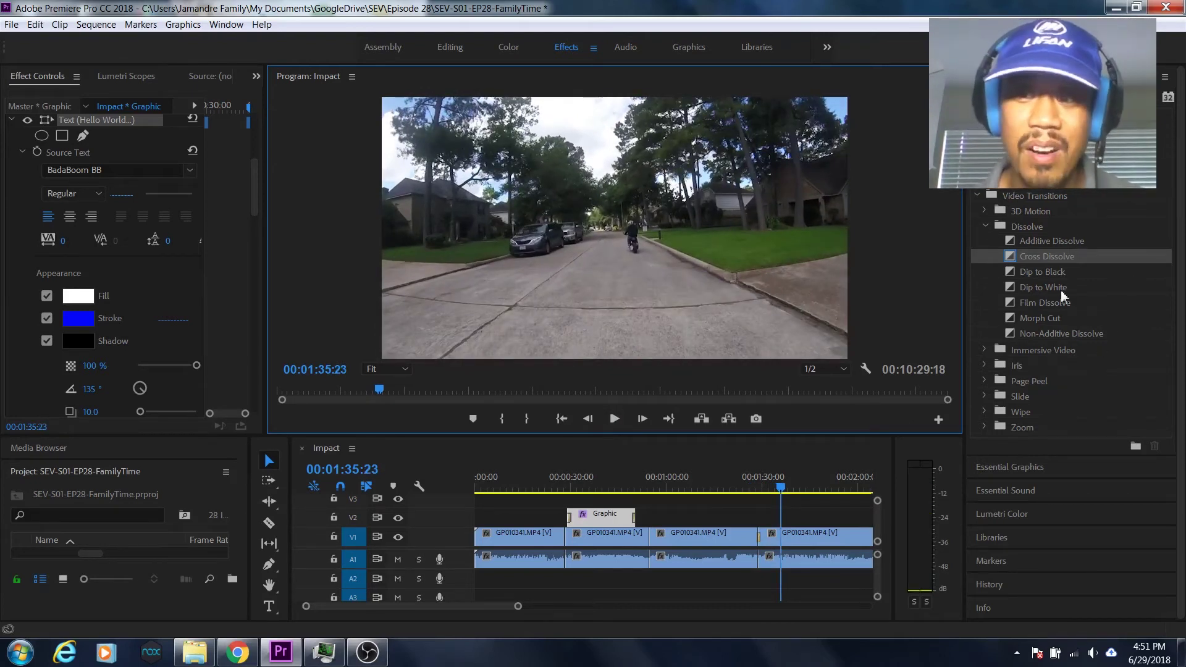
Apply Morph Cut at the cut near 00:51 and play it while it analyzes, then scrub back to the #2 title.
{"action": "left_click", "coordinate": [1044, 326]}
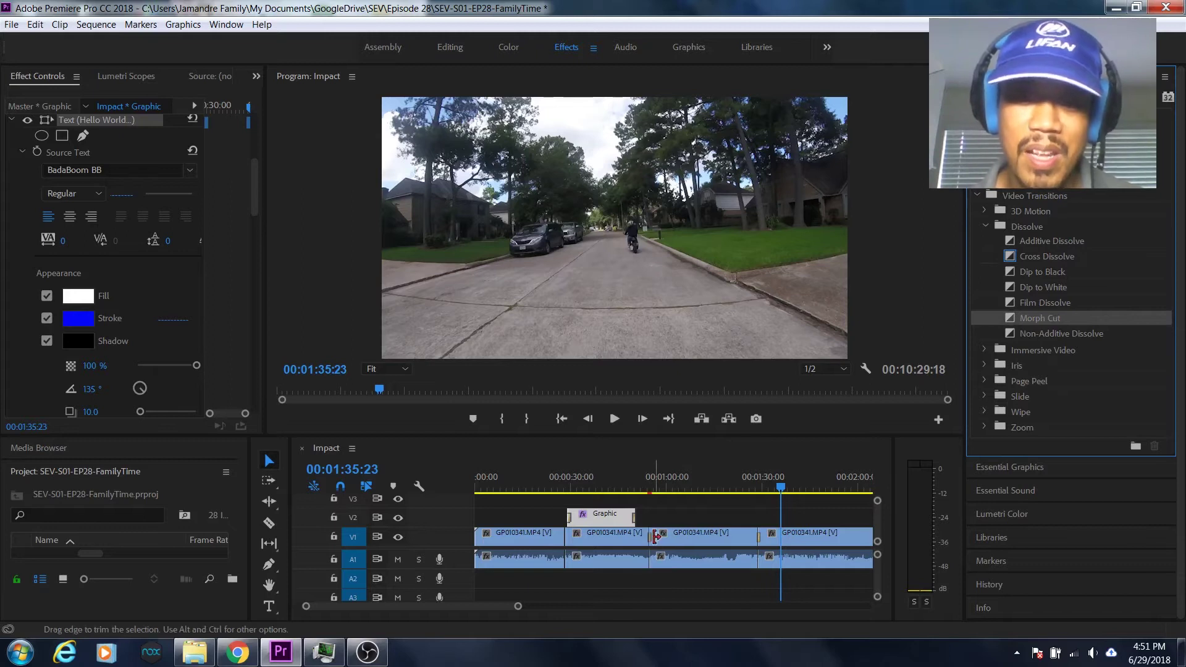
{"action": "left_click", "coordinate": [640, 486]}
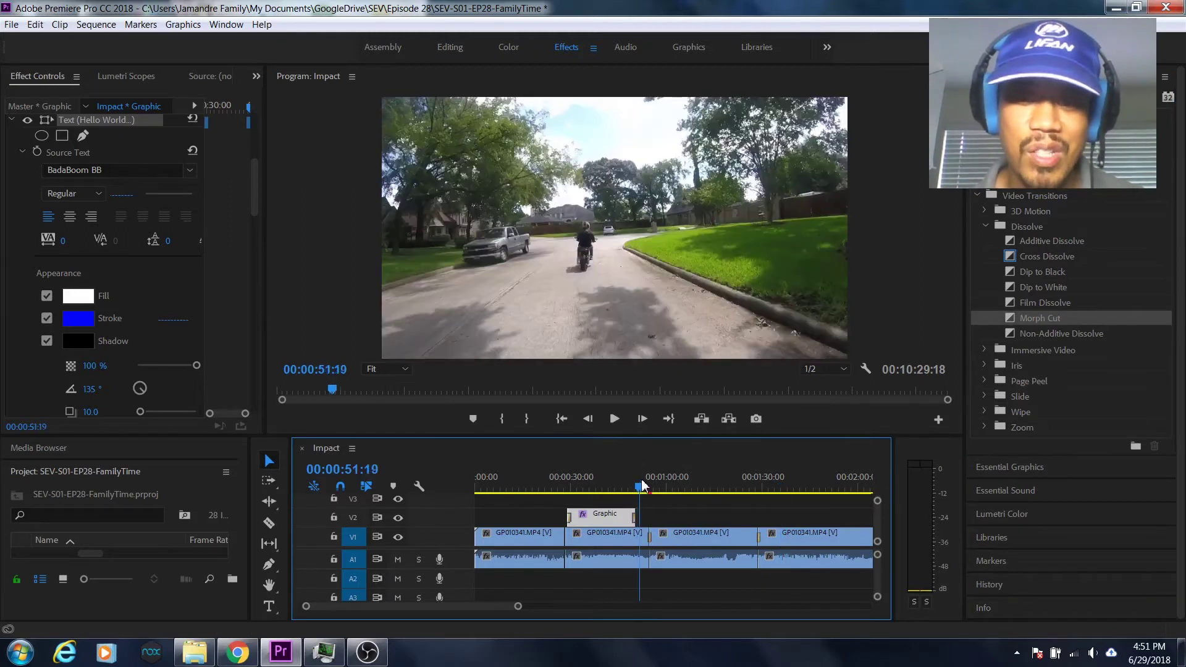
{"action": "left_click", "coordinate": [615, 419]}
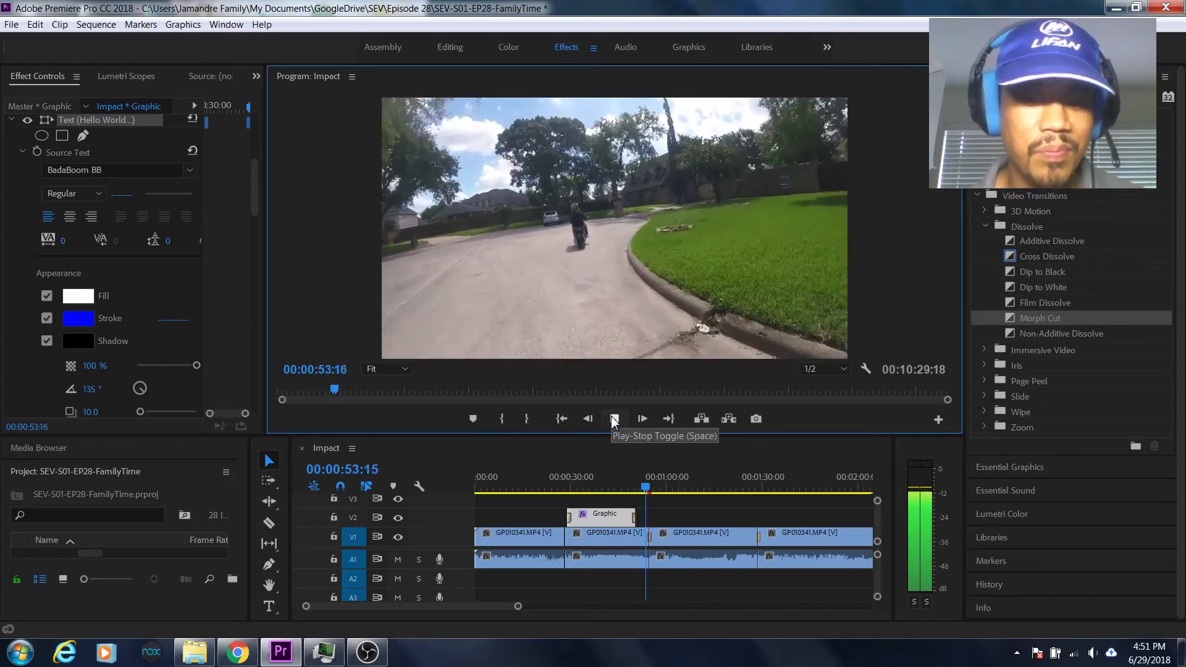
{"action": "left_click", "coordinate": [615, 420]}
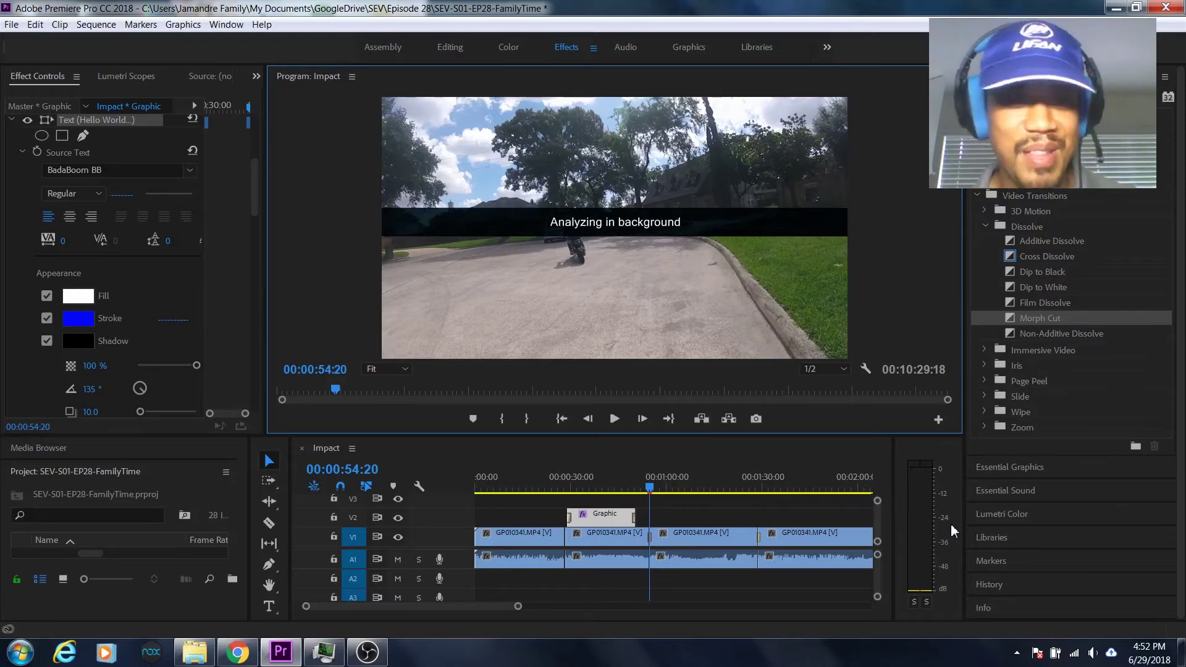
{"action": "left_click", "coordinate": [582, 475]}
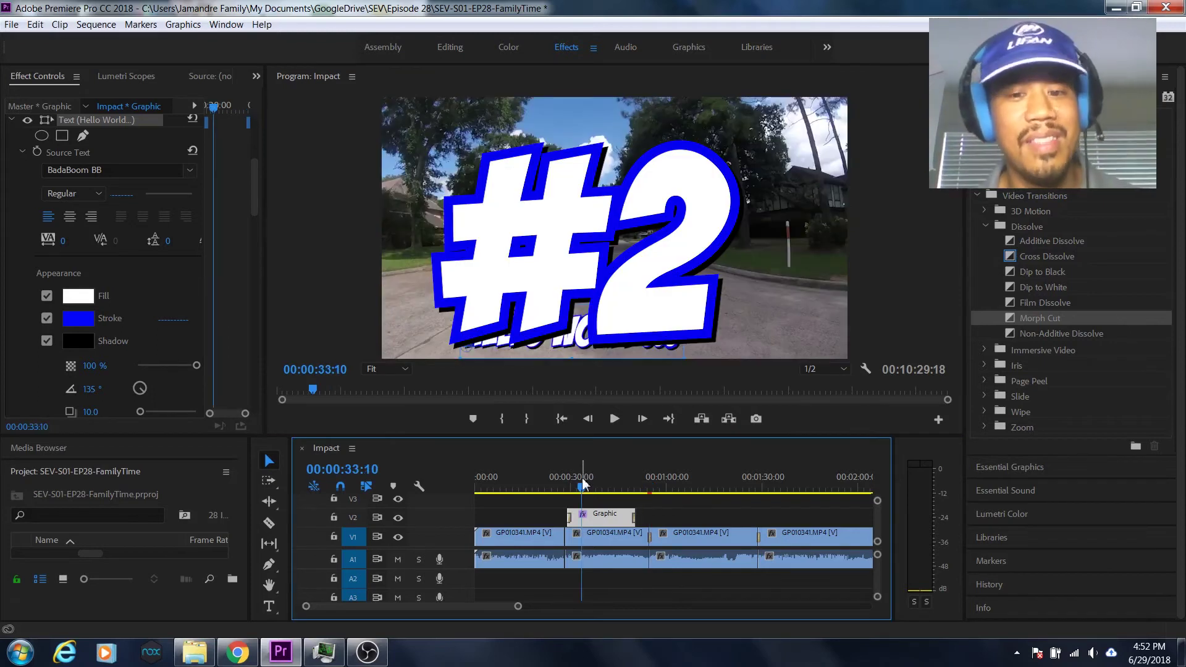
{"action": "left_click_drag", "start_coordinate": [582, 489], "coordinate": [672, 489]}
In the Assembly workspace, drop the red arrow PNG onto V2 near 01:01.
{"action": "key", "text": "alt+shift+1"}
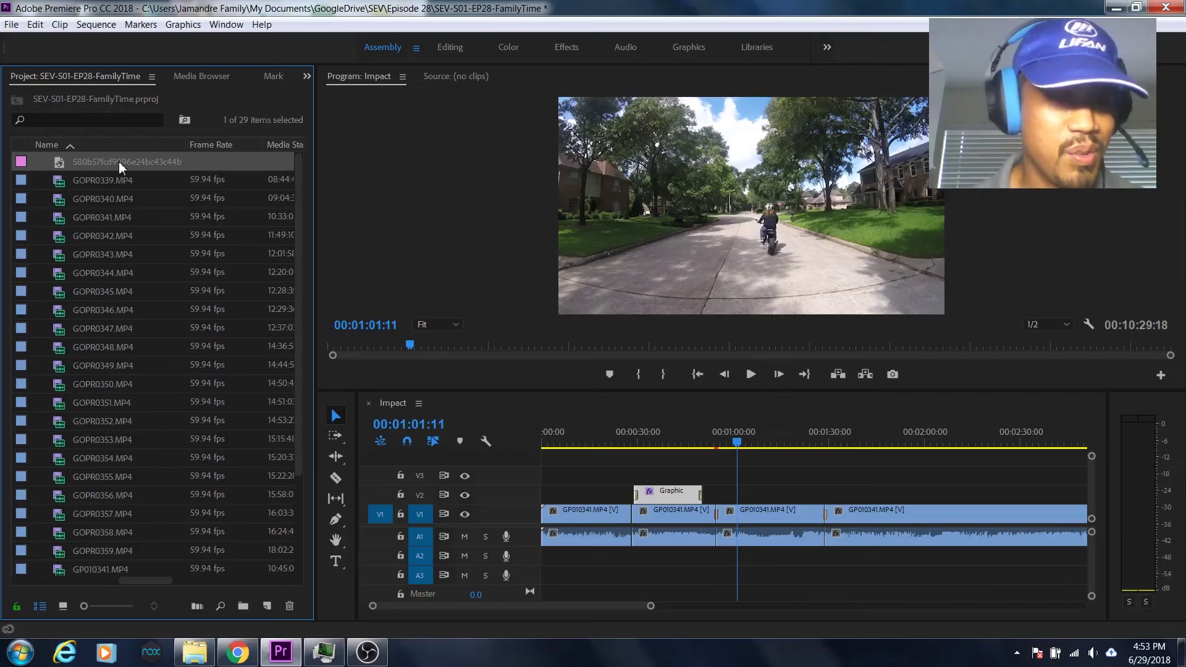
{"action": "left_click_drag", "start_coordinate": [120, 162], "coordinate": [783, 494]}
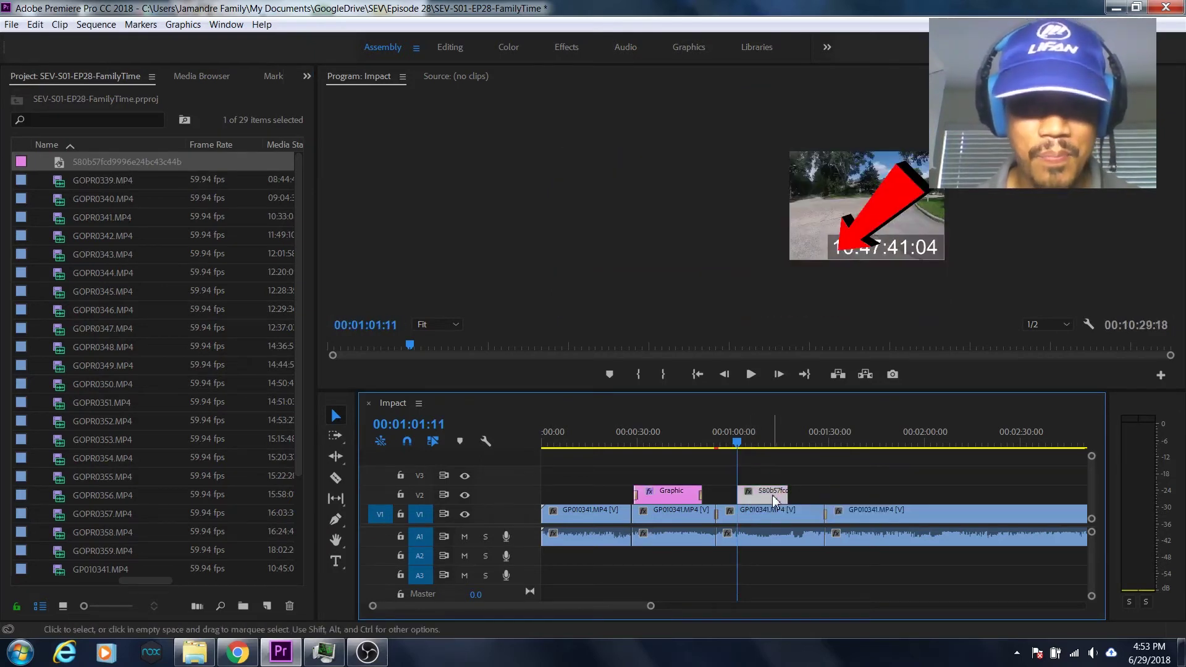
In the Effects workspace, scale the red arrow to 25 and position it at 1173, 401.
{"action": "left_click", "coordinate": [566, 49]}
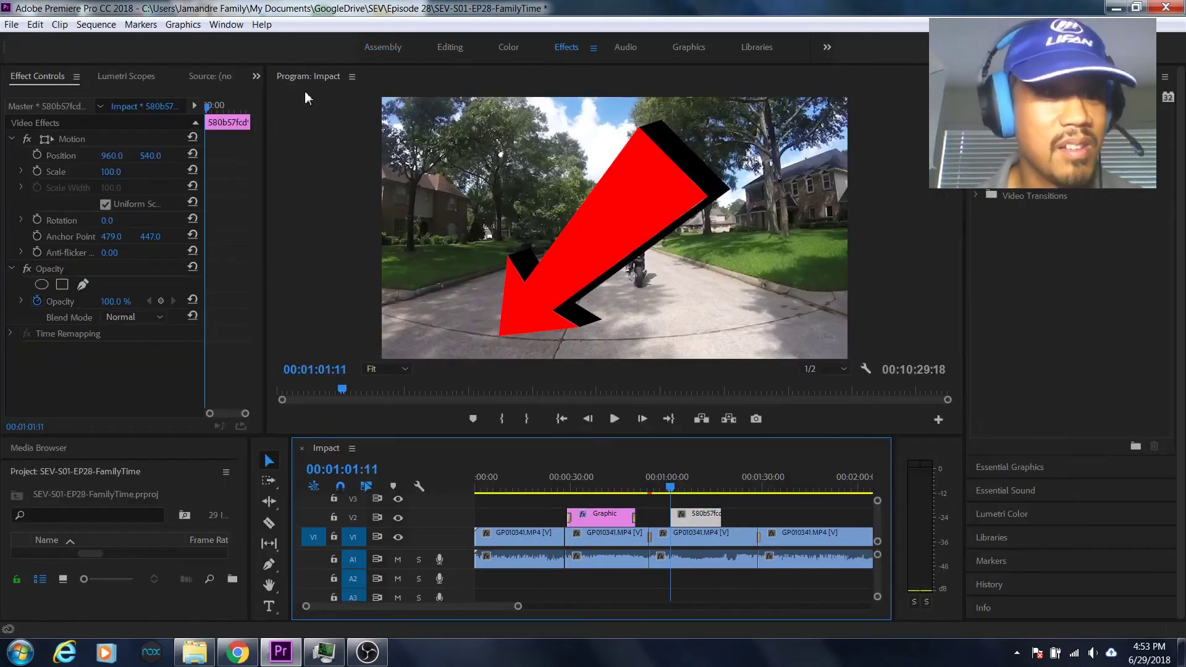
{"action": "left_click", "coordinate": [110, 178]}
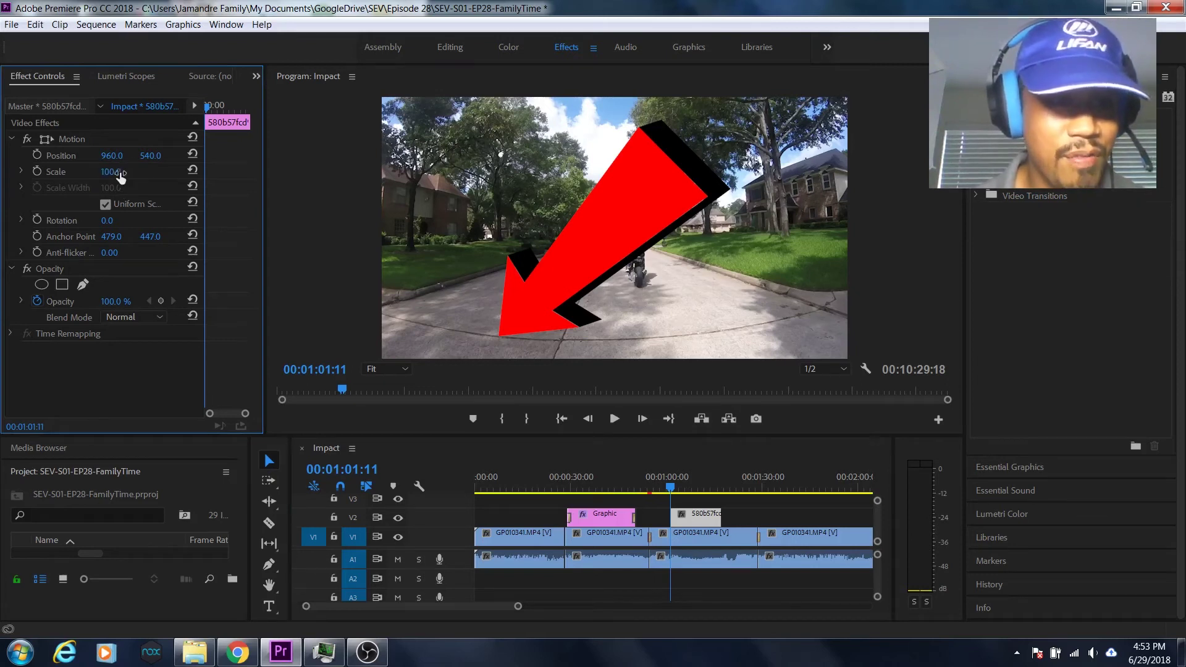
{"action": "left_click_drag", "start_coordinate": [111, 172], "coordinate": [70, 172]}
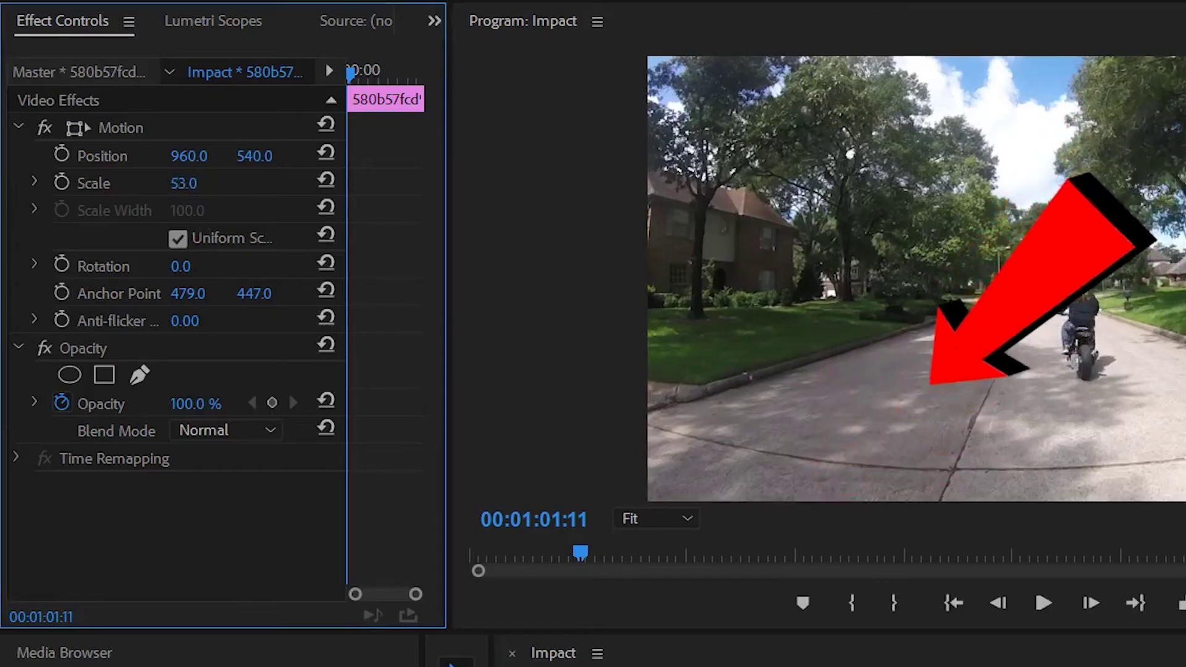
{"action": "left_click_drag", "start_coordinate": [184, 182], "coordinate": [161, 156]}
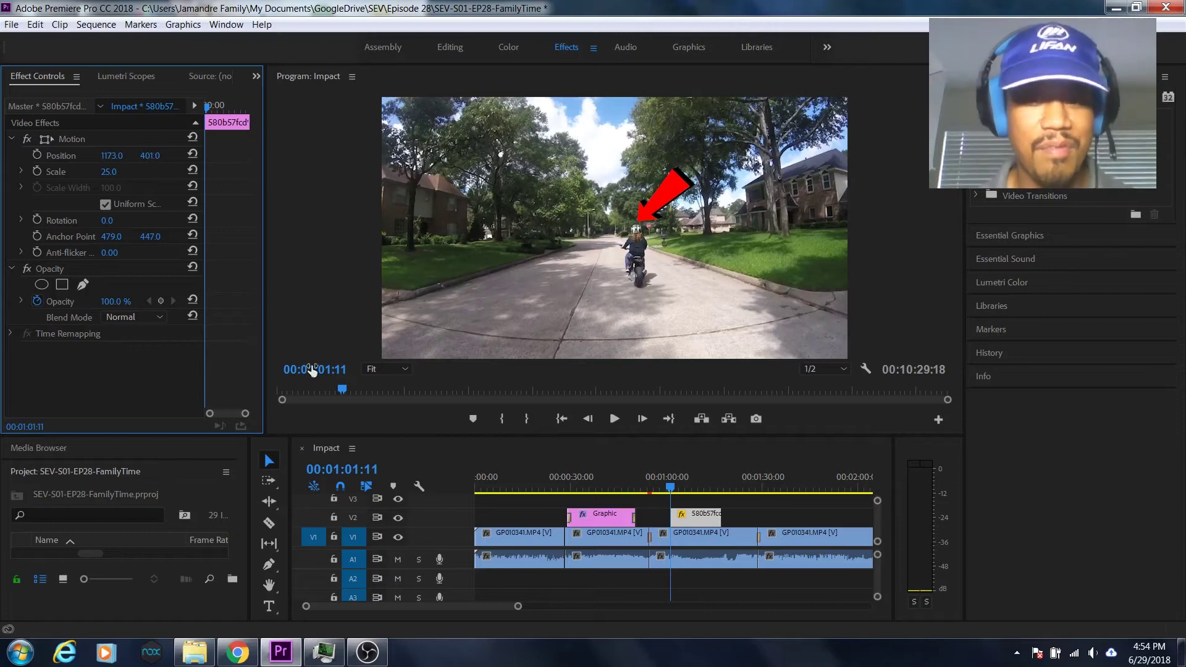
Preview the arrow section, park at 01:01:11, and widen Effect Controls to show keyframes.
{"action": "left_click", "coordinate": [614, 419]}
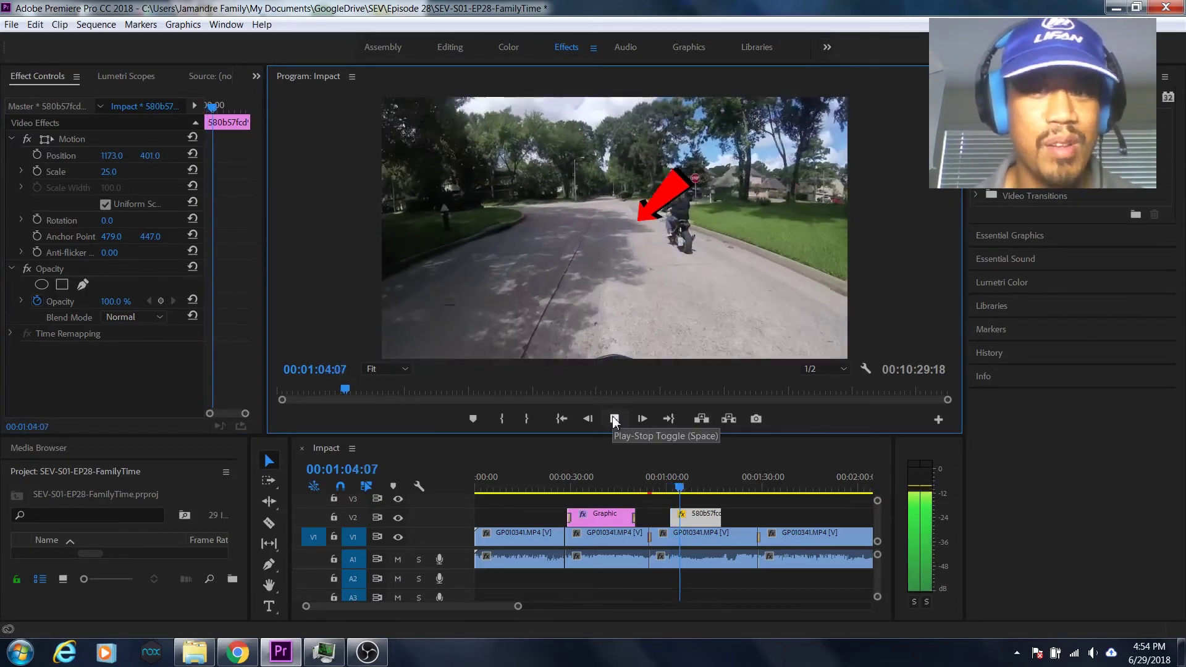
{"action": "left_click", "coordinate": [615, 420]}
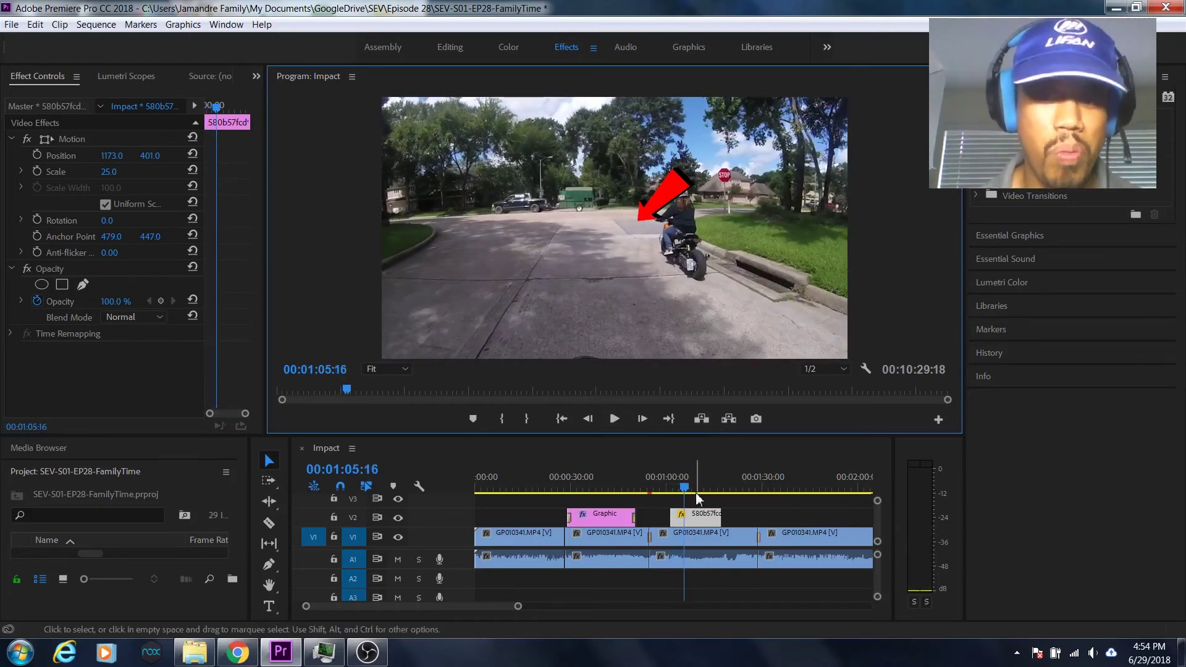
{"action": "left_click", "coordinate": [672, 488]}
{"action": "key", "text": "space"}
{"action": "left_click", "coordinate": [671, 488]}
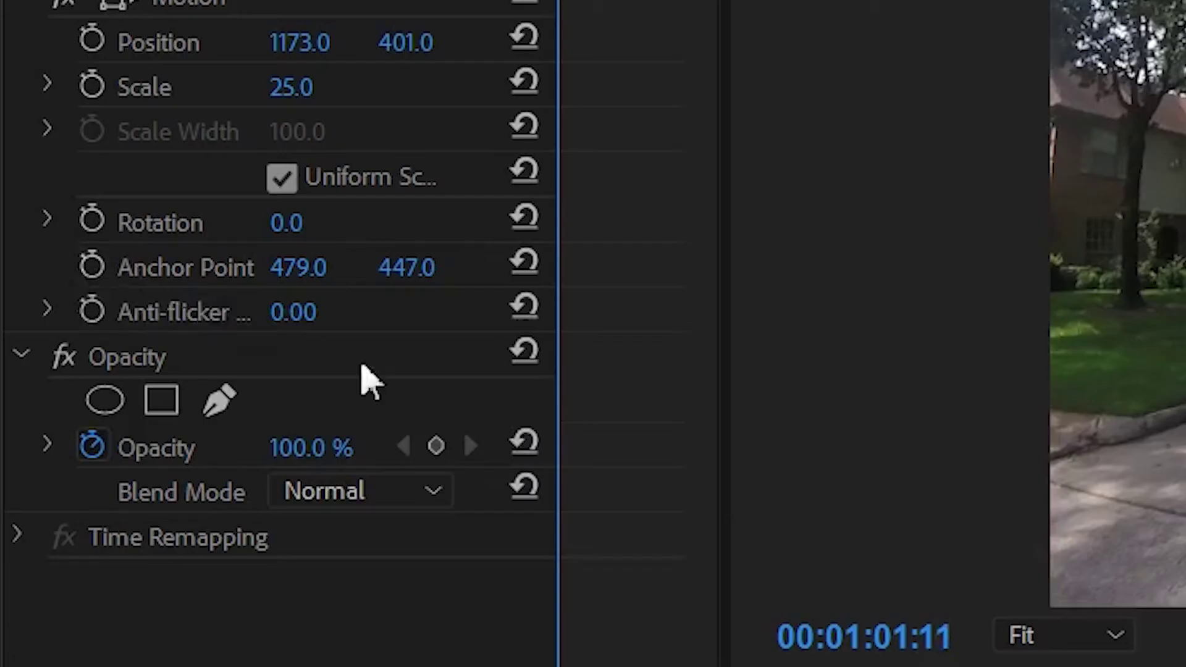
{"action": "left_click_drag", "start_coordinate": [723, 498], "coordinate": [969, 488]}
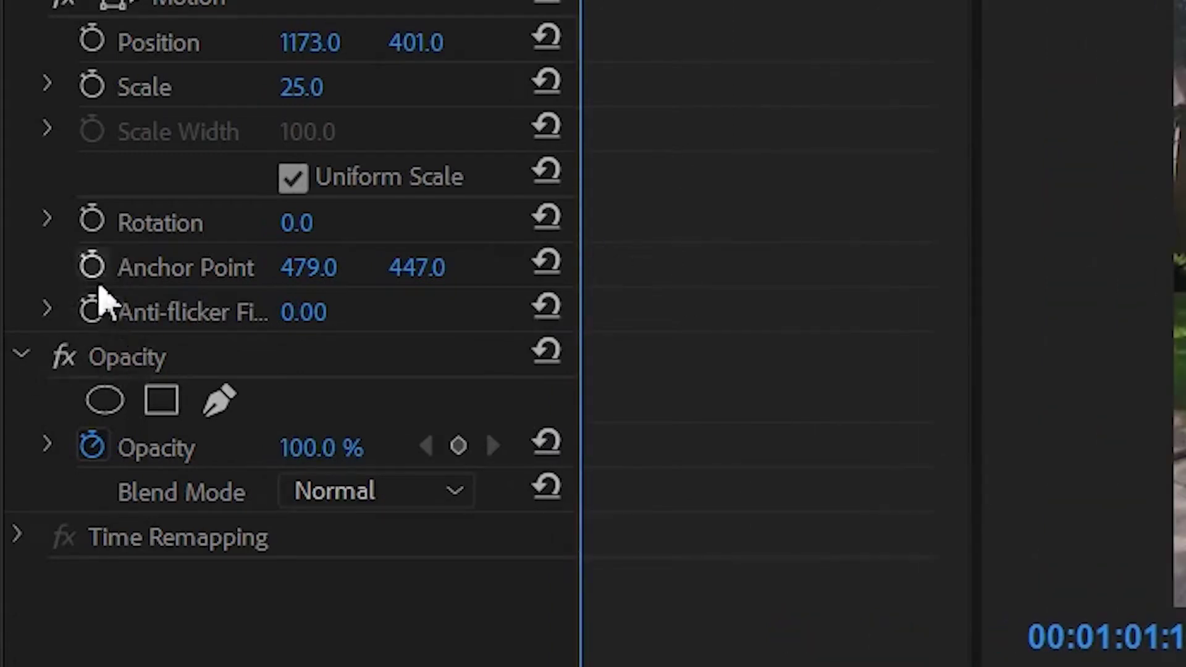
Start Anchor Point keyframing, set X to 483, and adjust it so the arrow follows the rider.
{"action": "left_click", "coordinate": [92, 267]}
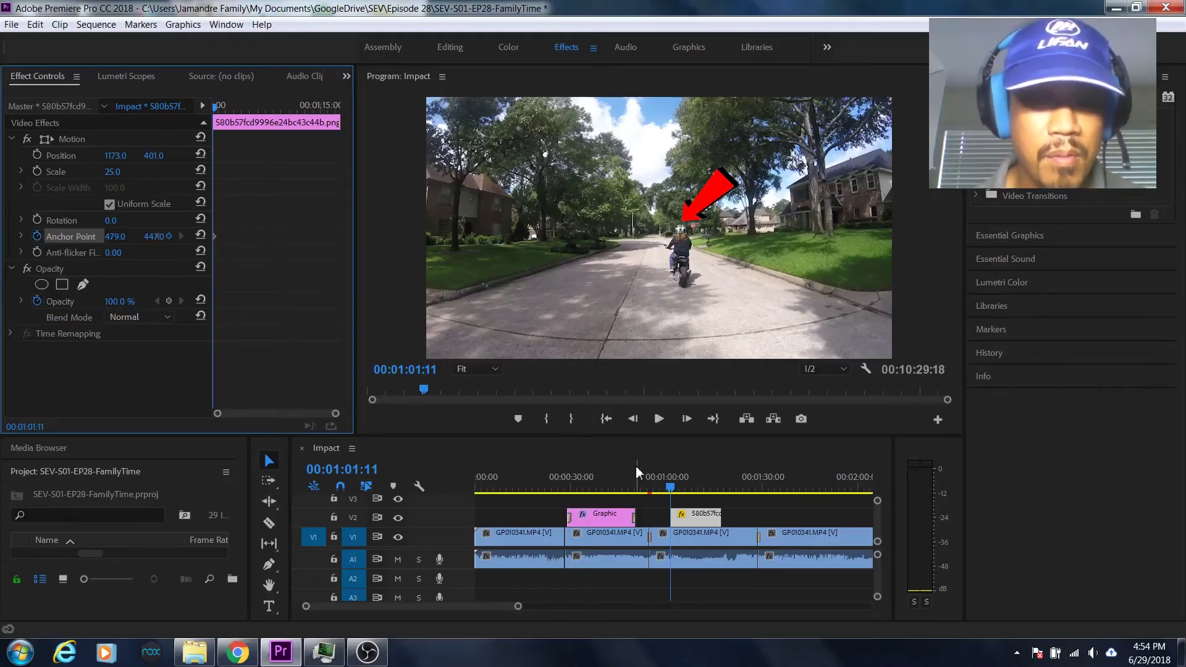
{"action": "key", "text": "Right"}
{"action": "key", "text": "Right"}
{"action": "key", "text": "Right"}
{"action": "key", "text": "Right"}
{"action": "key", "text": "Right"}
{"action": "key", "text": "Right"}
{"action": "key", "text": "Right"}
{"action": "key", "text": "Right"}
{"action": "key", "text": "Right"}
{"action": "key", "text": "Right"}
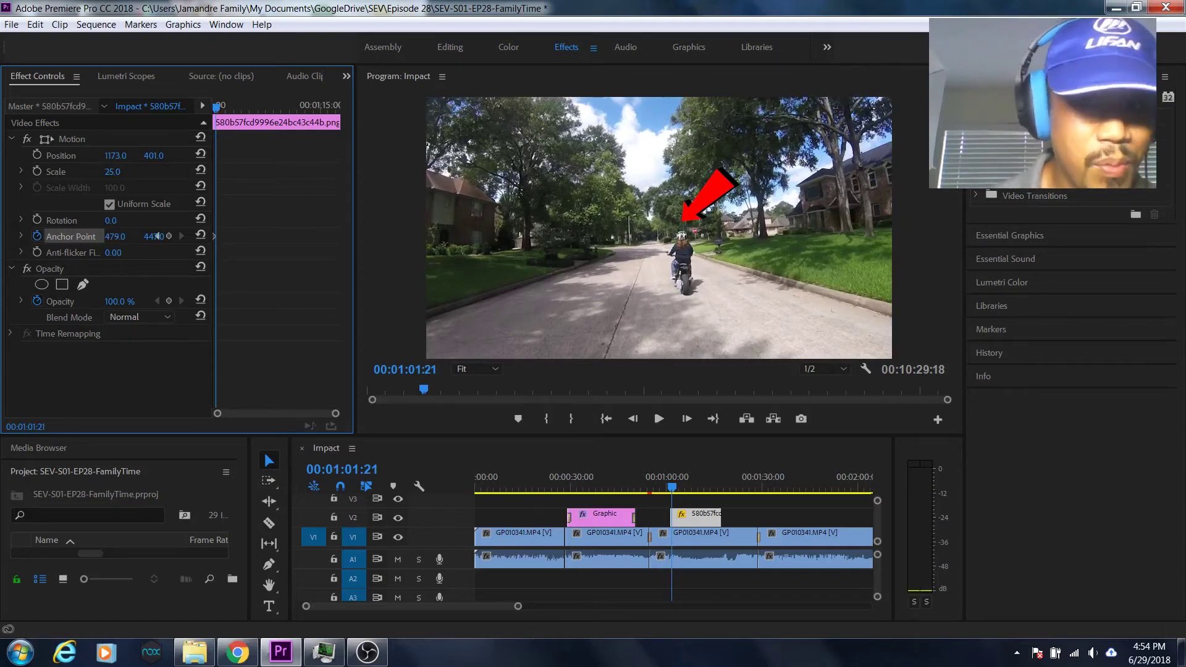
{"action": "left_click", "coordinate": [119, 236]}
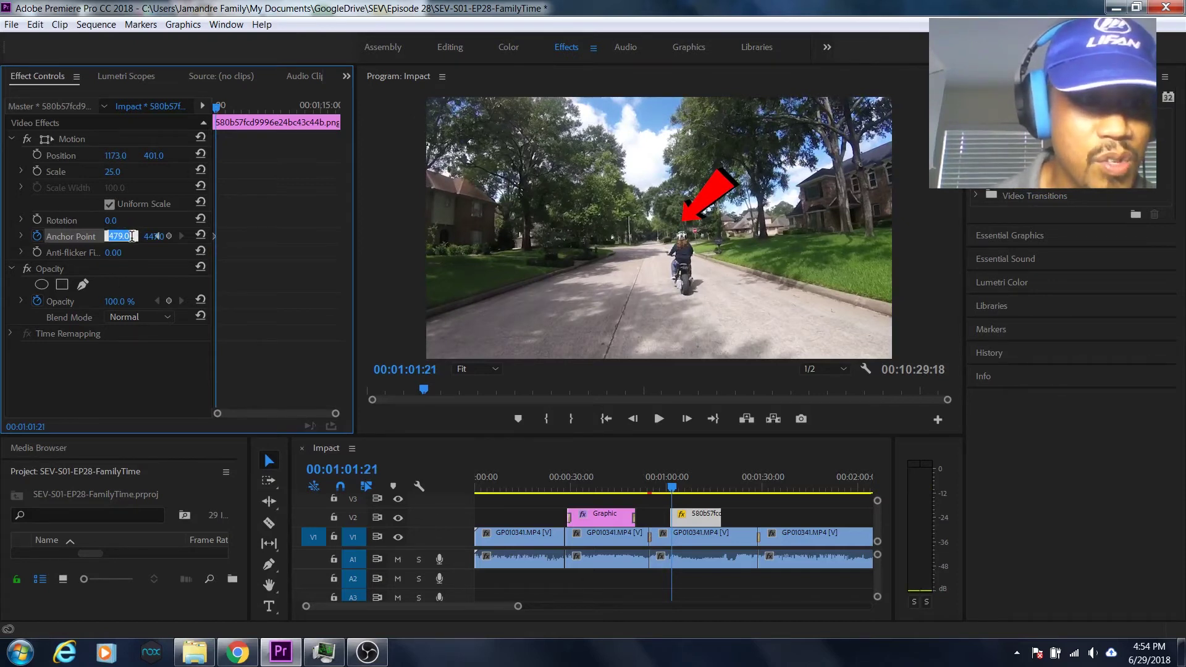
{"action": "type", "text": "483"}
{"action": "key", "text": "Return"}
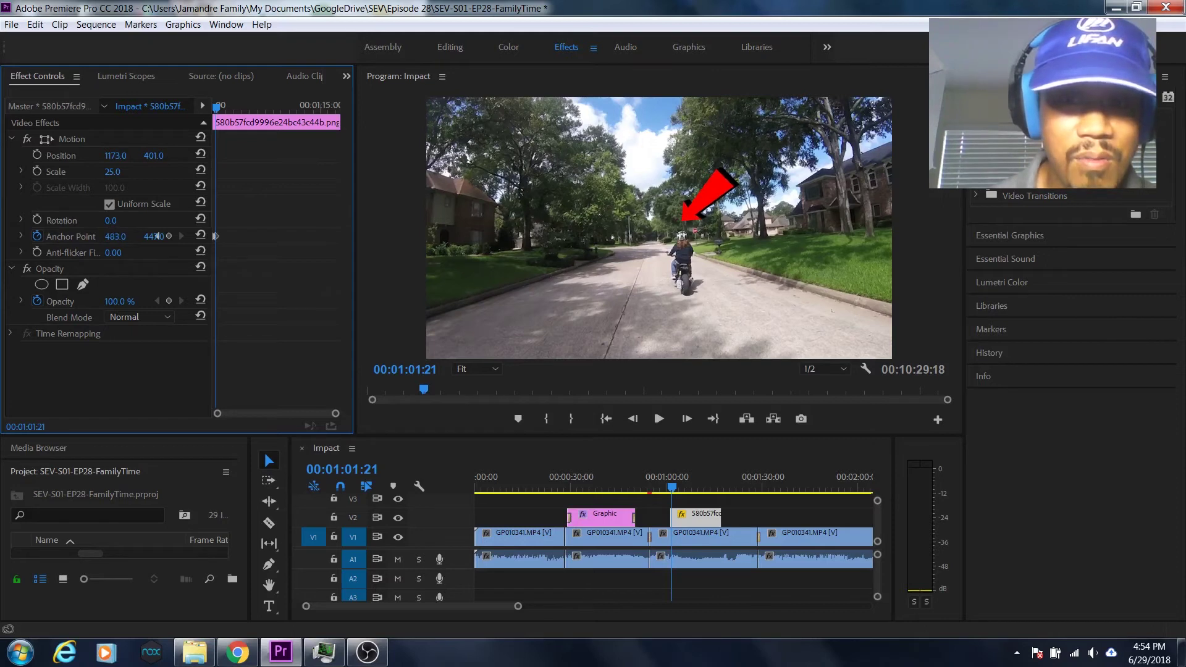
{"action": "mouse_move", "coordinate": [121, 236]}
{"action": "left_mouse_down"}
{"action": "mouse_move", "coordinate": [133, 236]}
{"action": "mouse_move", "coordinate": [118, 236]}
{"action": "left_mouse_up"}
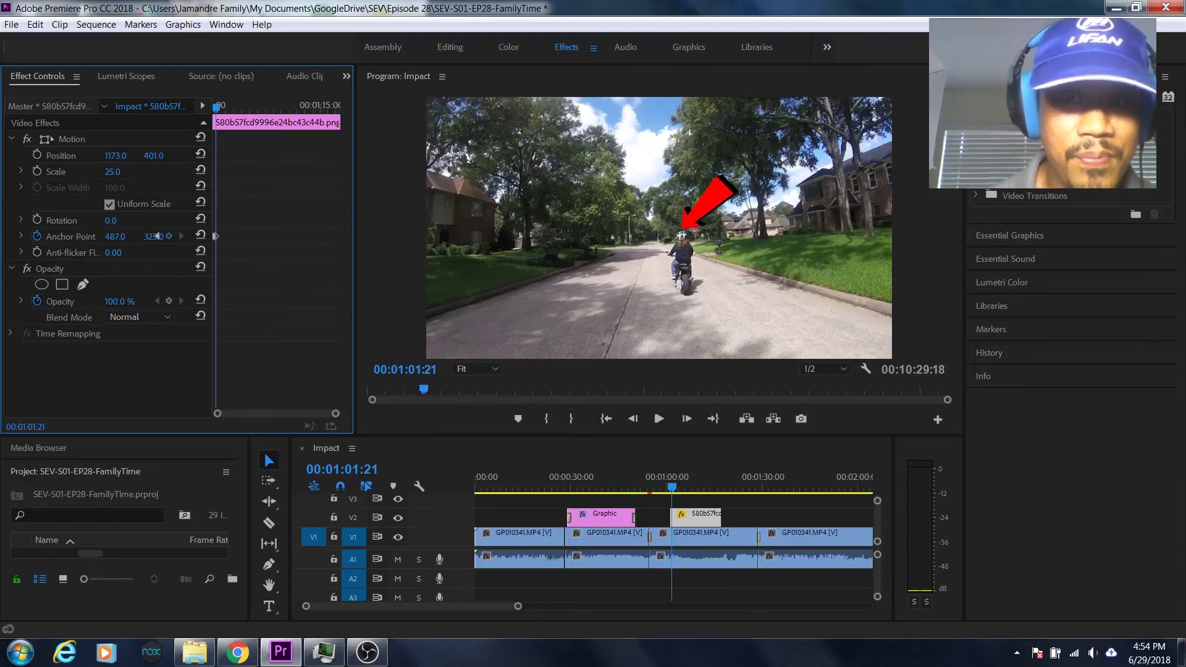
{"action": "key", "text": "space"}
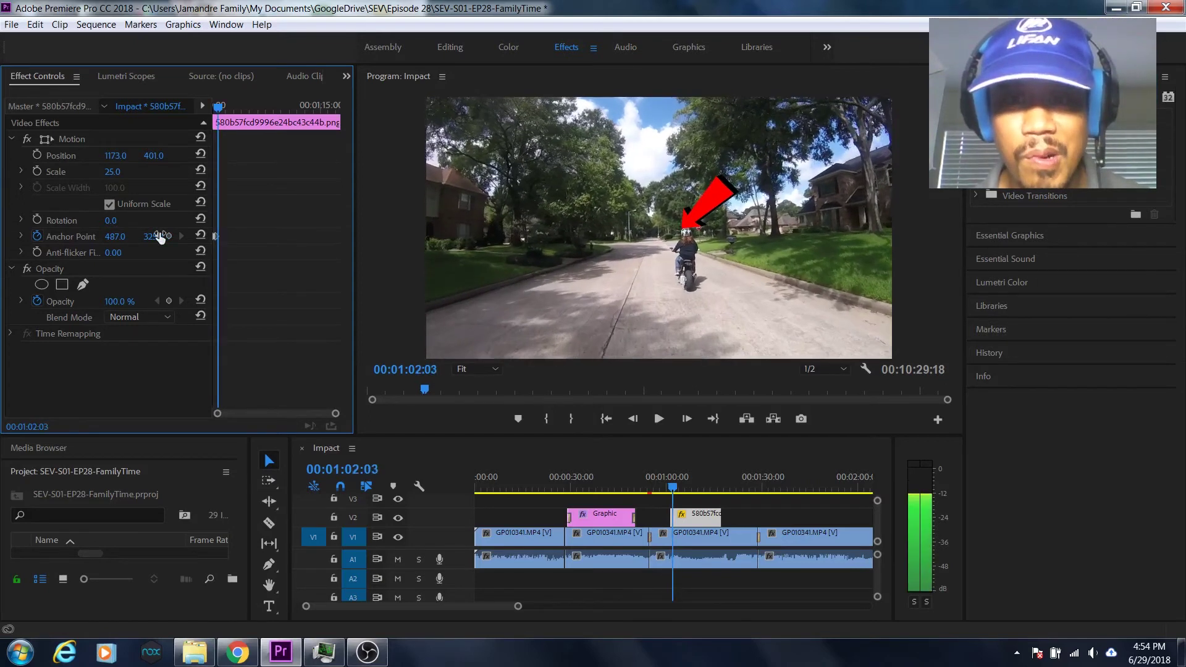
{"action": "key", "text": "space"}
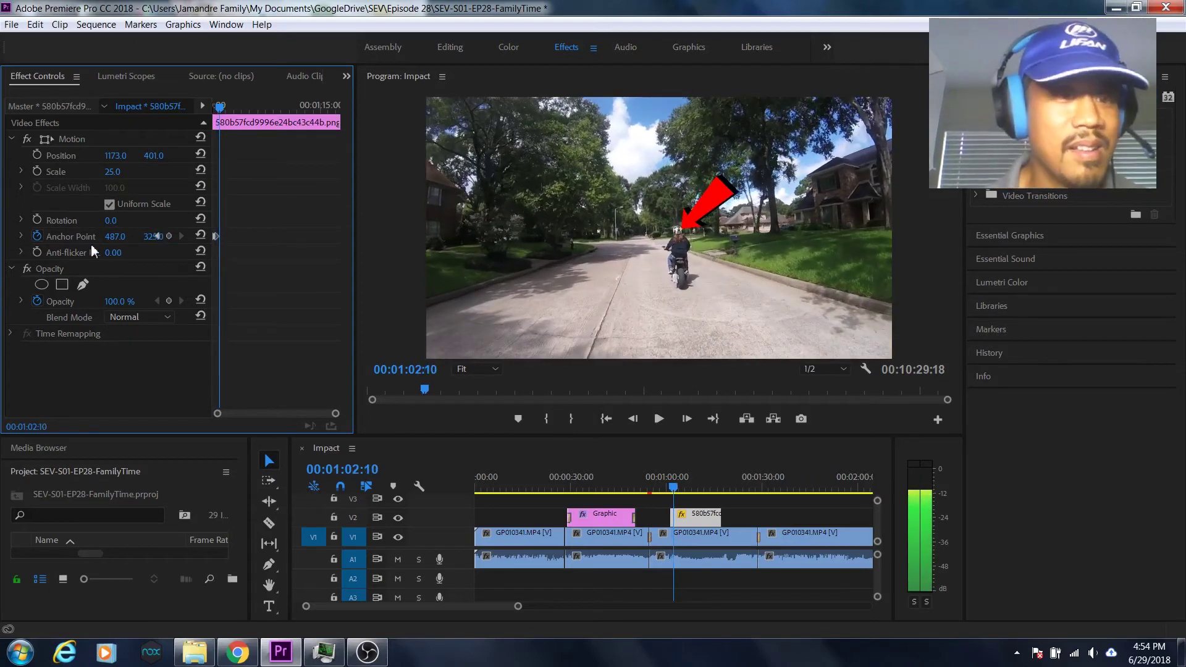
{"action": "left_click_drag", "start_coordinate": [115, 236], "coordinate": [159, 237]}
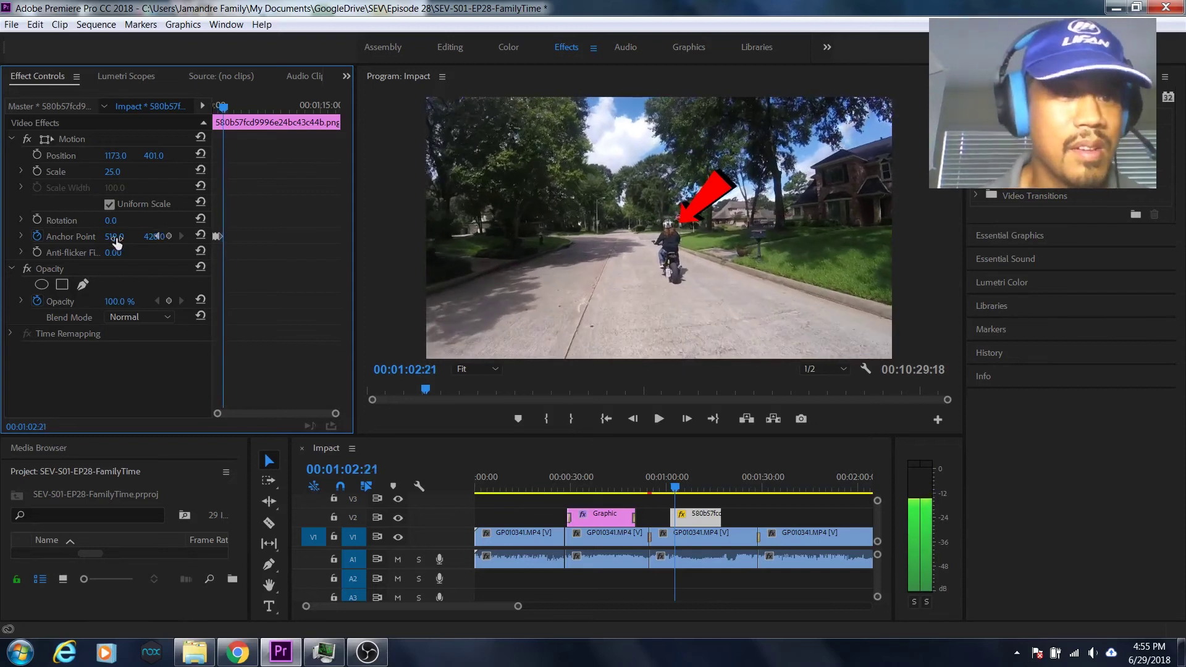
{"action": "left_click_drag", "start_coordinate": [115, 237], "coordinate": [201, 236]}
Step ahead a few frames at a time, keyframing Anchor Point X/Y to keep the arrow on the helmet.
{"action": "key", "text": "Right"}
{"action": "key", "text": "Right"}
{"action": "key", "text": "Right"}
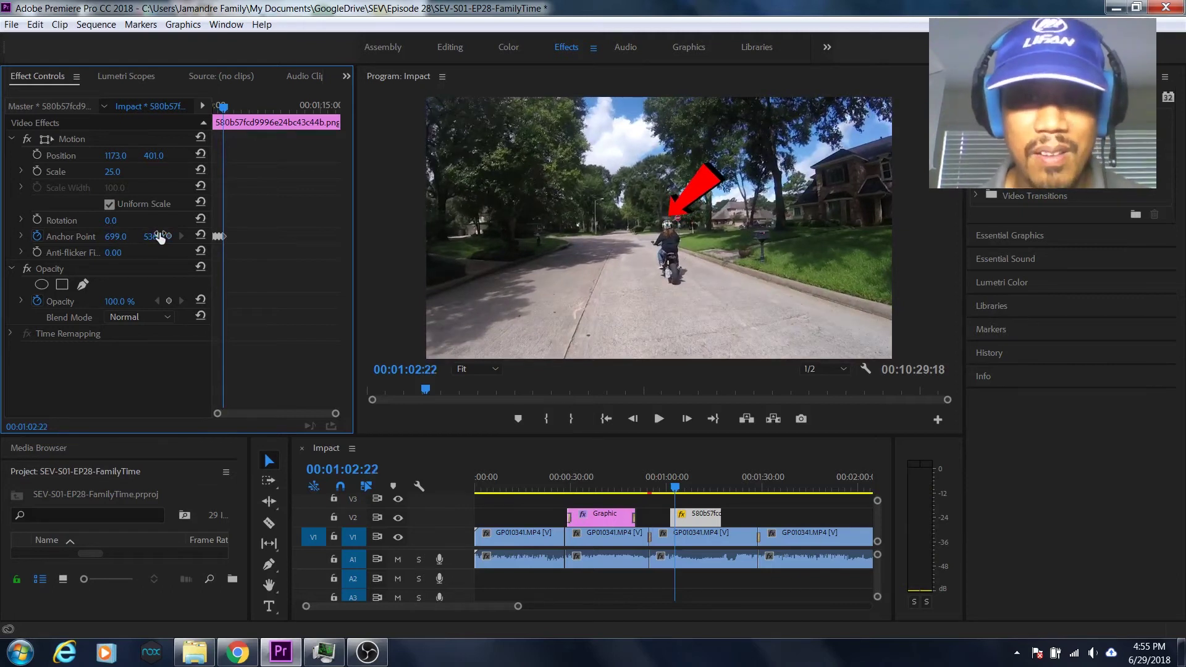
{"action": "key", "text": "Right"}
{"action": "key", "text": "Right"}
{"action": "key", "text": "Right"}
{"action": "key", "text": "Right"}
{"action": "key", "text": "Right"}
{"action": "key", "text": "Right"}
{"action": "key", "text": "Right"}
{"action": "key", "text": "Right"}
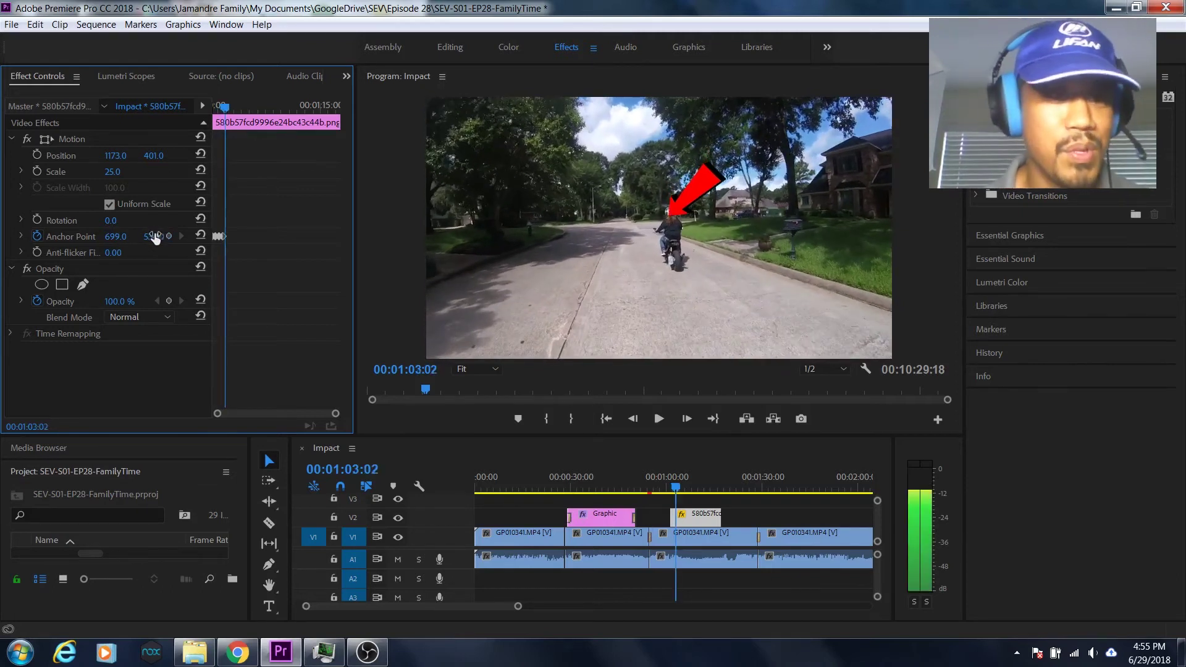
{"action": "left_click_drag", "start_coordinate": [120, 236], "coordinate": [160, 237]}
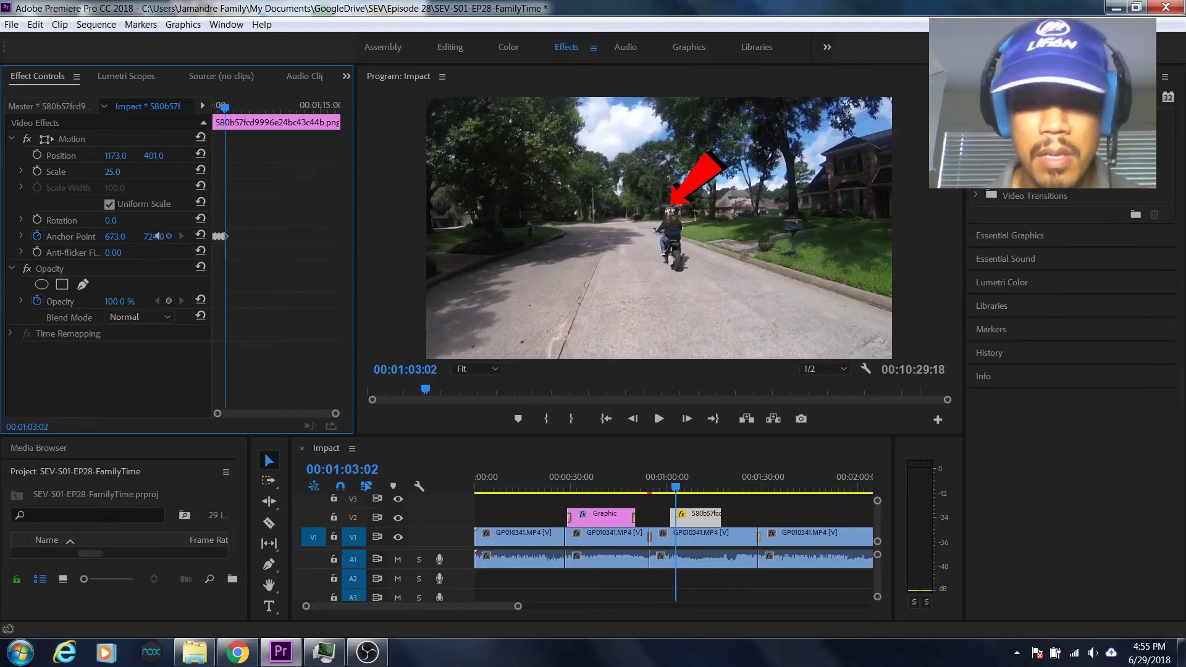
{"action": "key", "text": "Right"}
{"action": "key", "text": "Right"}
{"action": "key", "text": "Right"}
{"action": "key", "text": "Right"}
{"action": "key", "text": "Right"}
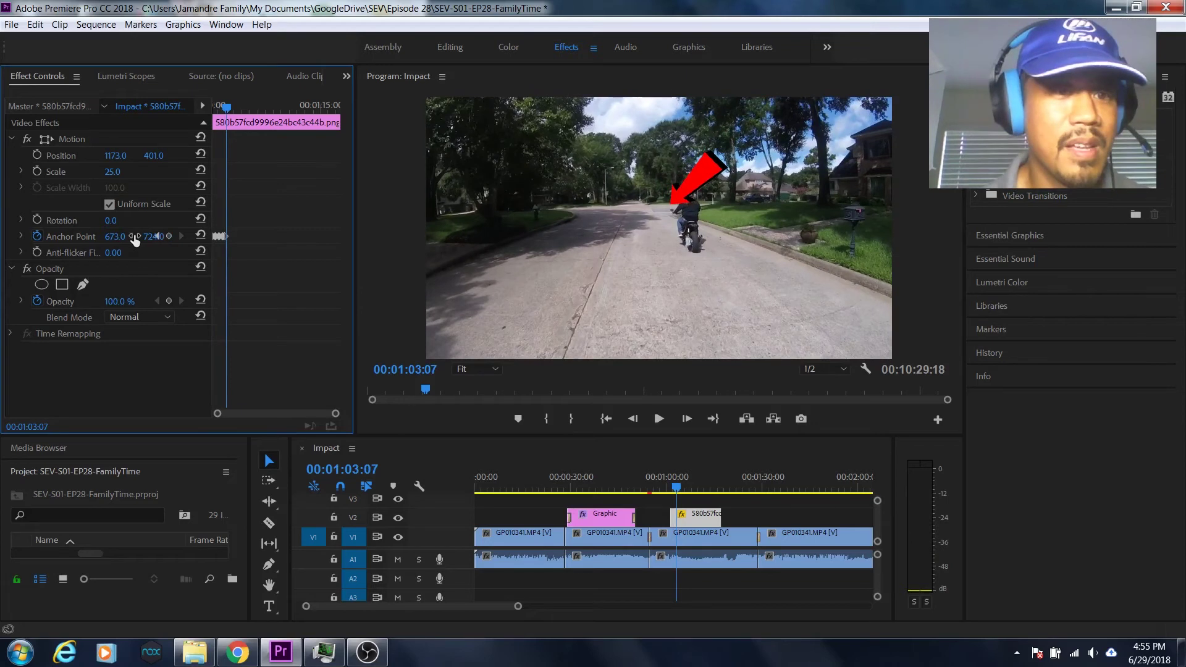
{"action": "left_click_drag", "start_coordinate": [152, 236], "coordinate": [76, 236]}
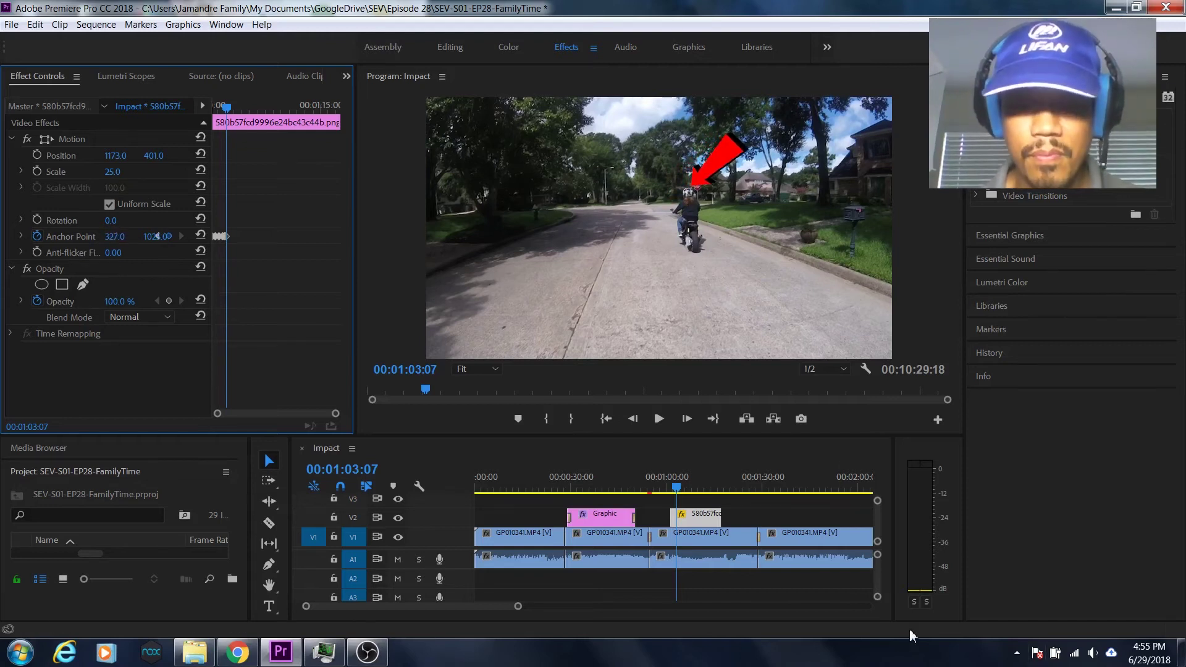
{"action": "key", "text": "space"}
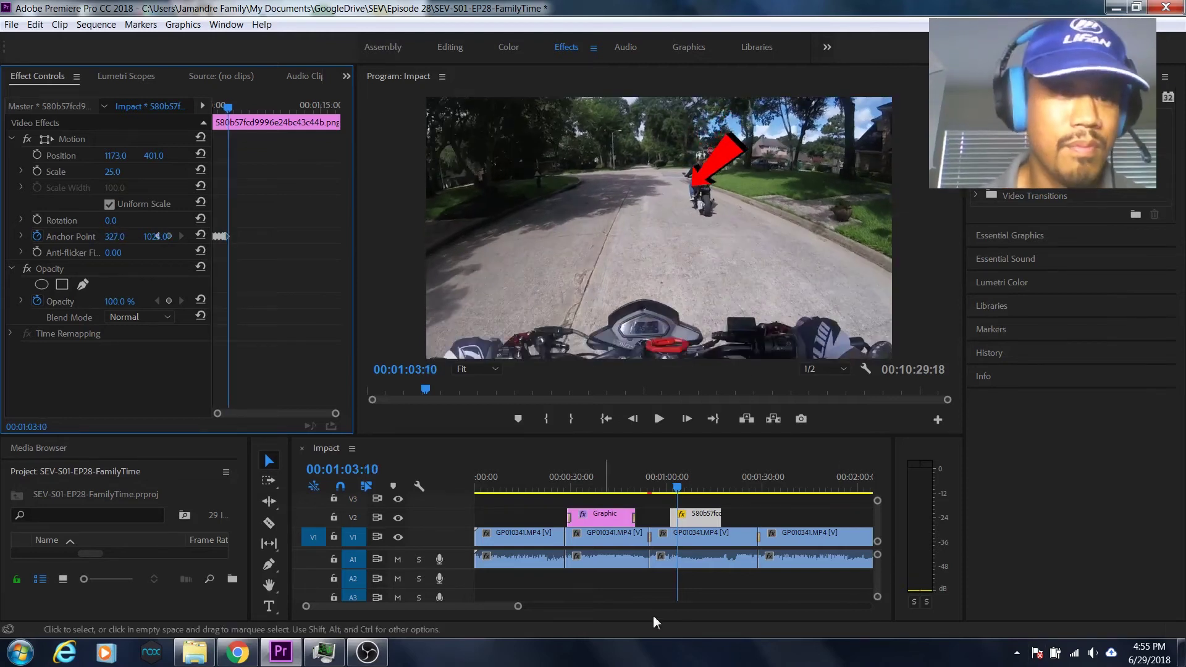
{"action": "left_click_drag", "start_coordinate": [119, 236], "coordinate": [58, 236]}
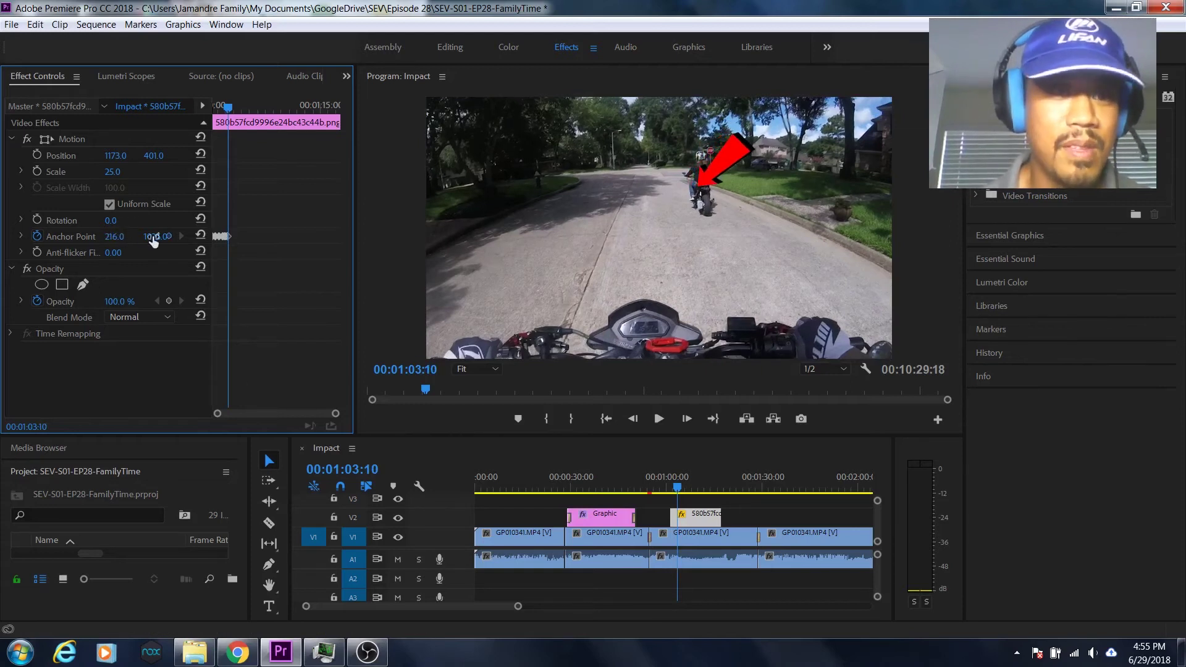
{"action": "mouse_move", "coordinate": [154, 237]}
{"action": "left_mouse_down"}
{"action": "mouse_move", "coordinate": [186, 237]}
{"action": "mouse_move", "coordinate": [165, 236]}
{"action": "left_mouse_up"}
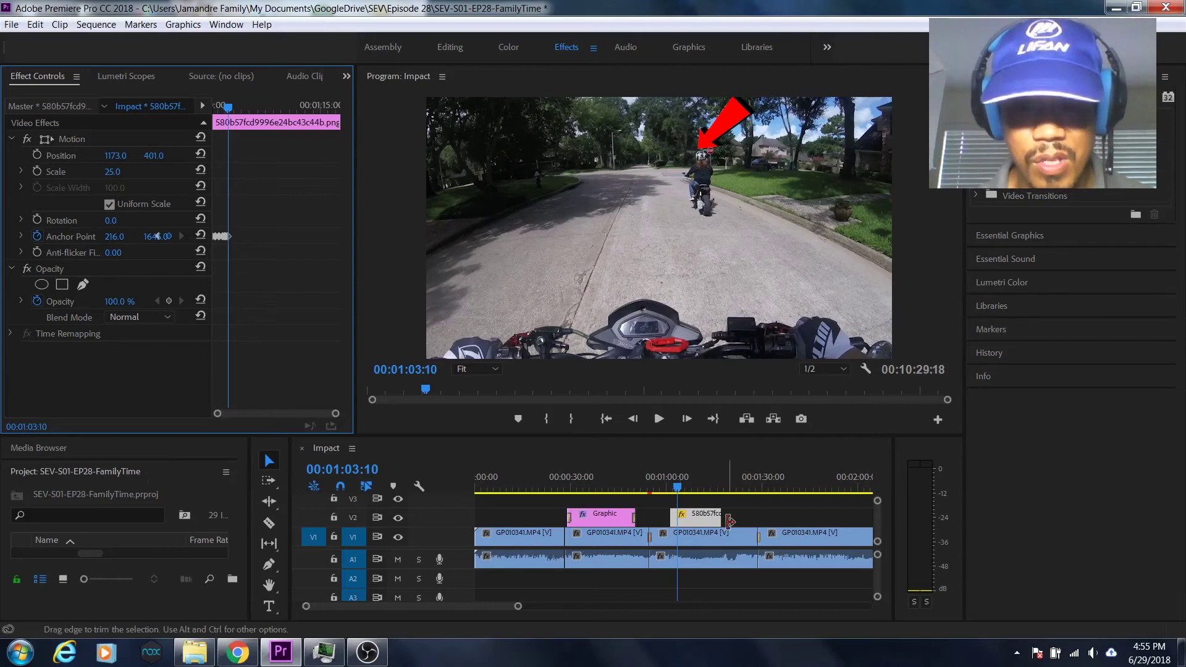
Trim the arrow clip's end on V2, replay to check tracking, then return to the Assembly workspace.
{"action": "left_click_drag", "start_coordinate": [721, 523], "coordinate": [655, 470]}
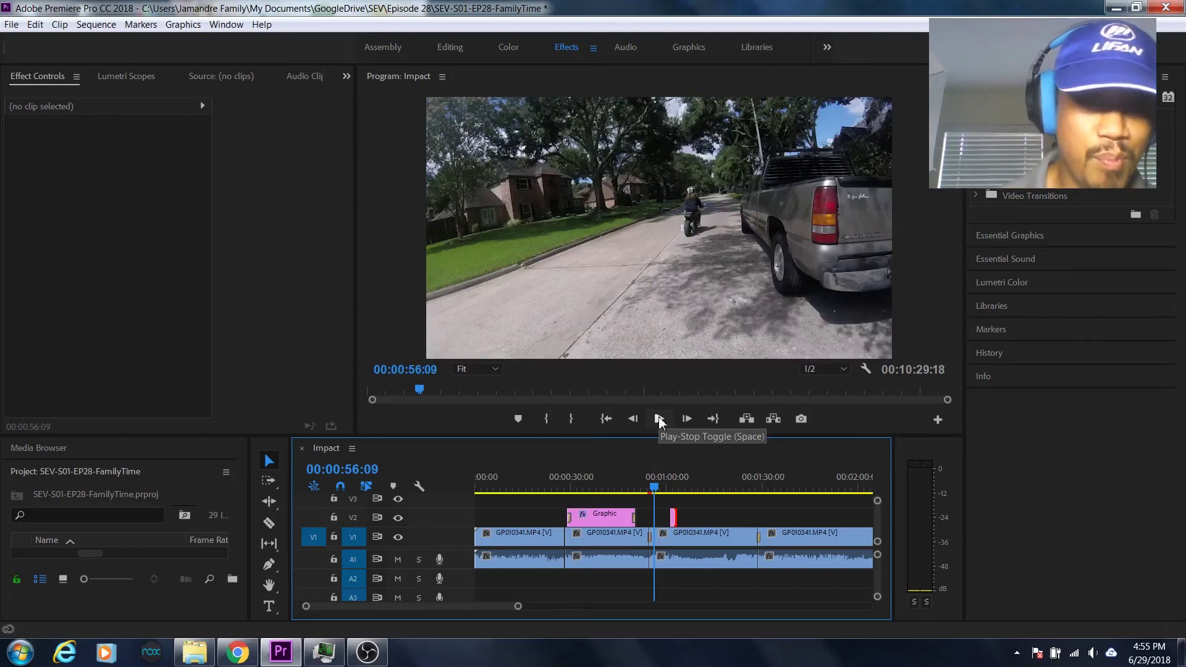
{"action": "left_click", "coordinate": [659, 419]}
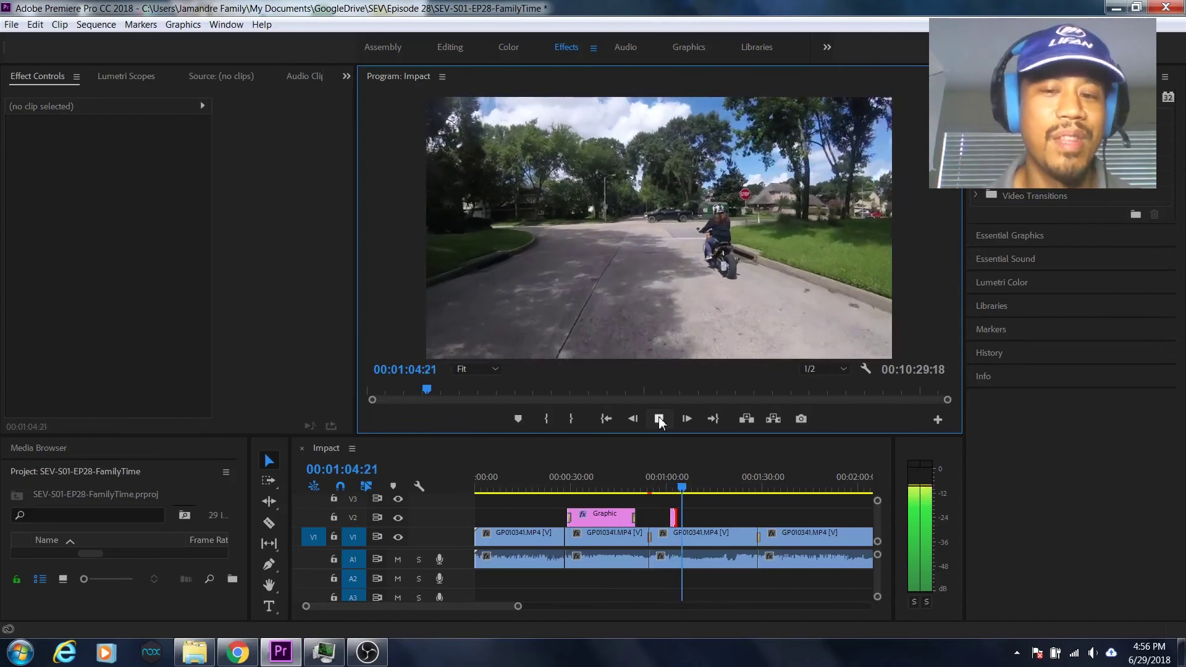
{"action": "left_click", "coordinate": [660, 418]}
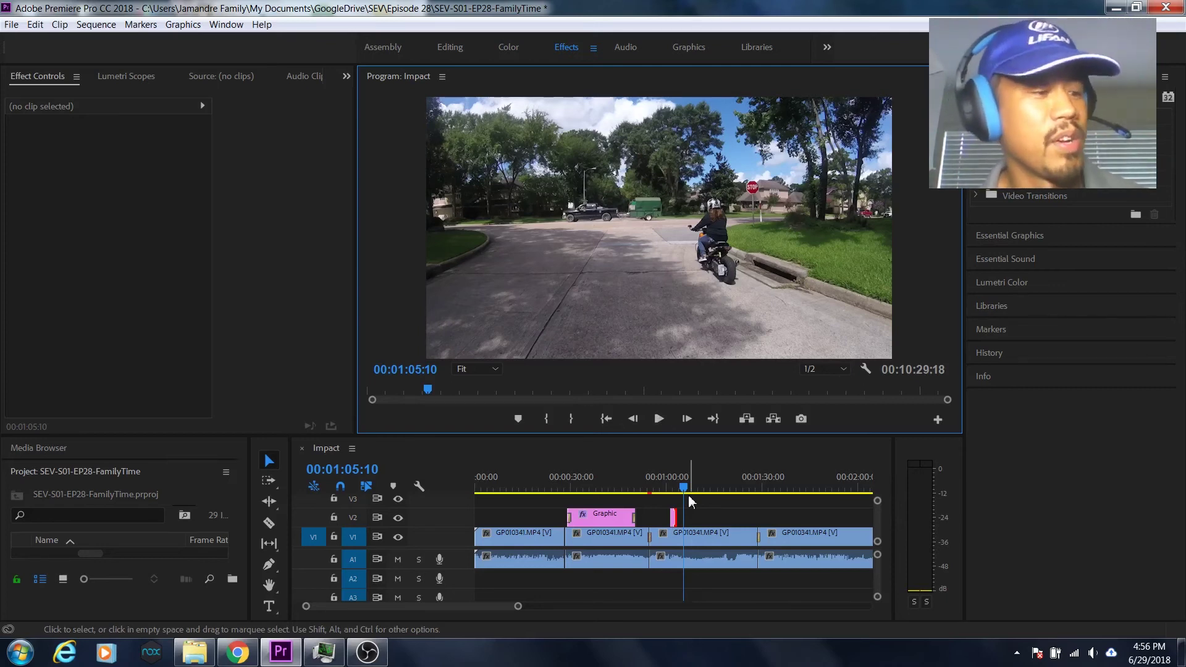
{"action": "key", "text": "alt+shift+1"}
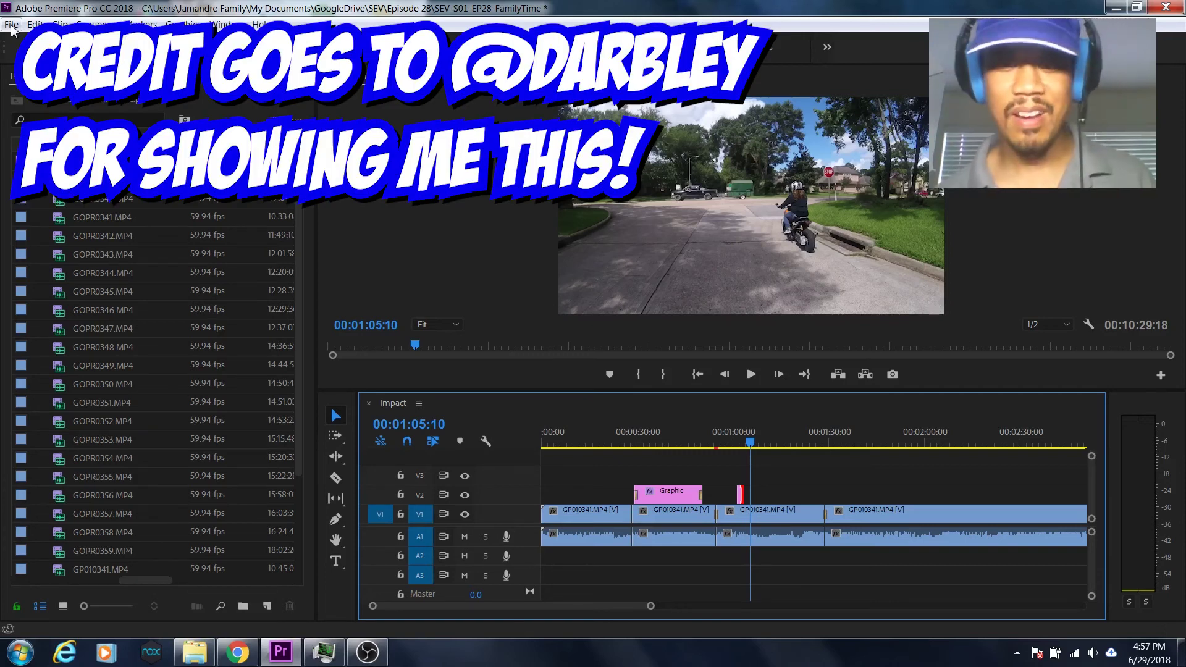
Open Export Settings for the sequence with H.264 format and the YouTube 1080p HD preset.
{"action": "left_click", "coordinate": [12, 24]}
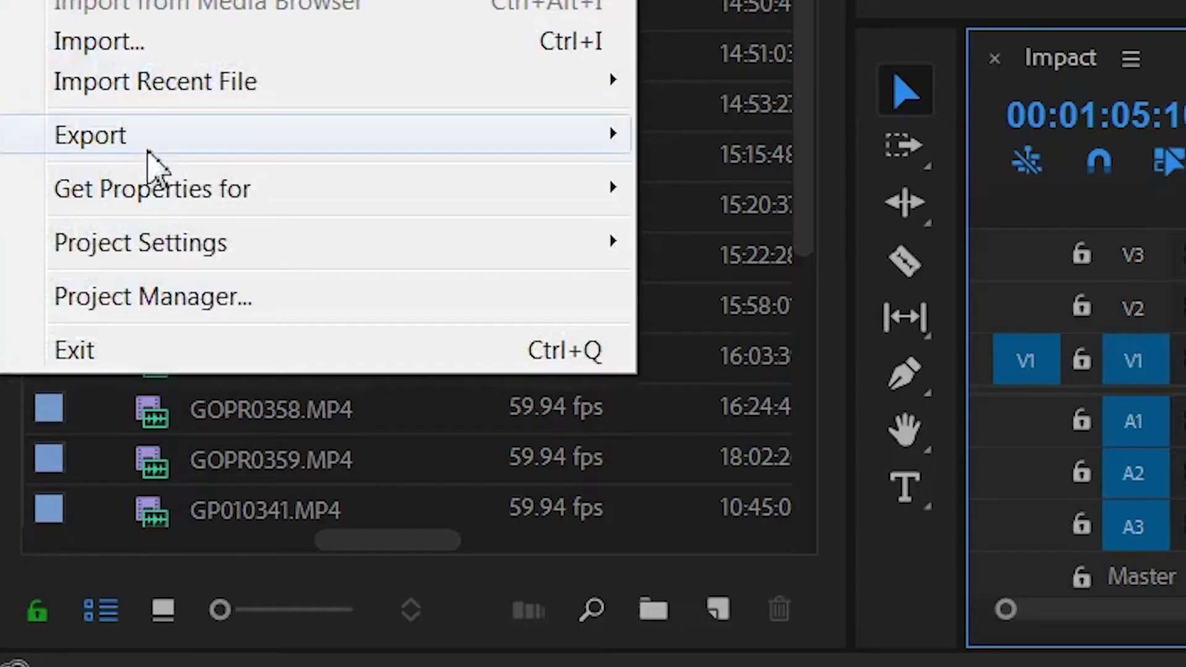
{"action": "mouse_move", "coordinate": [55, 438]}
{"action": "left_click", "coordinate": [268, 434]}
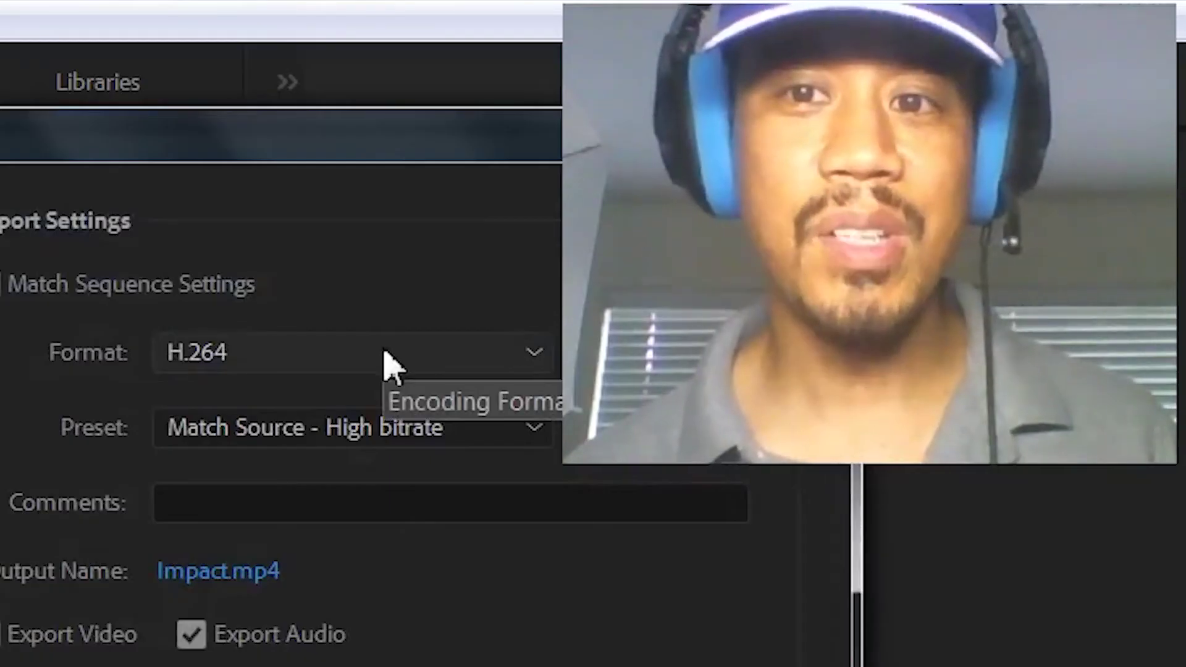
{"action": "left_click", "coordinate": [388, 366]}
{"action": "left_click", "coordinate": [388, 366]}
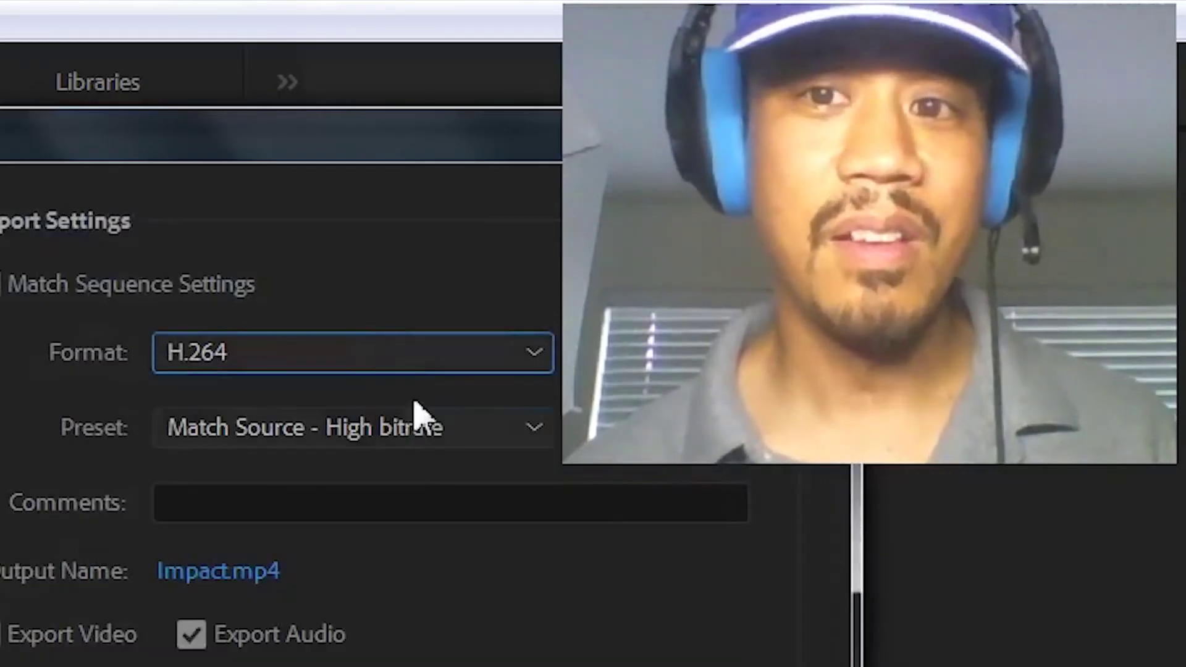
{"action": "left_click", "coordinate": [311, 352]}
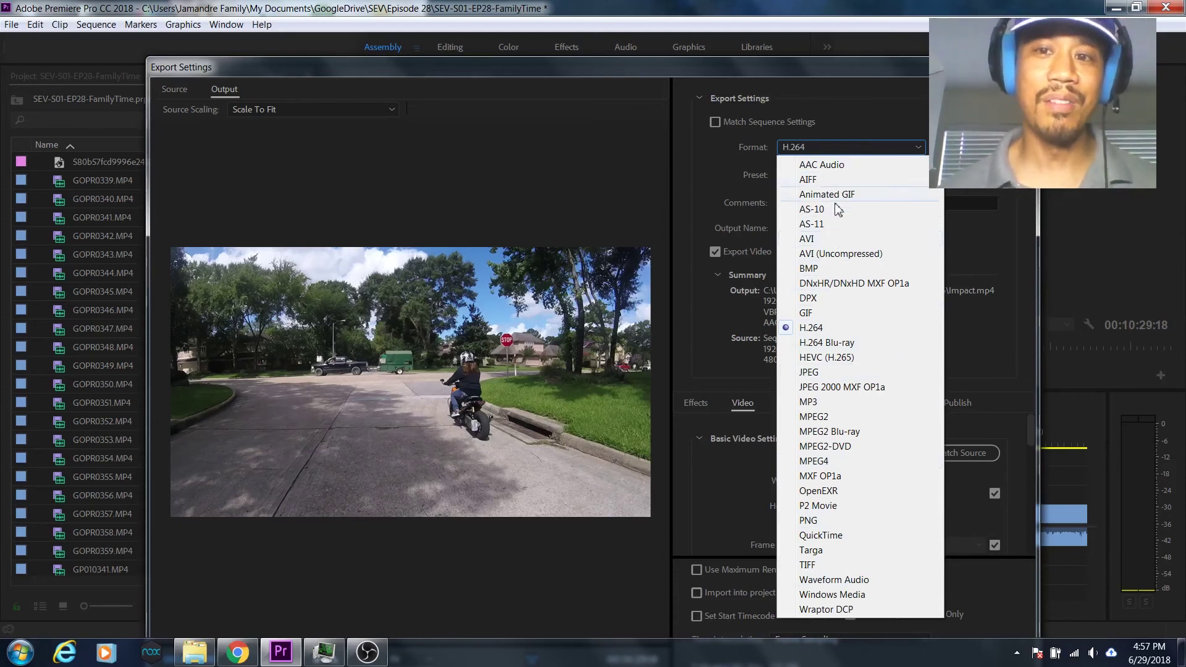
{"action": "left_click", "coordinate": [871, 122]}
{"action": "left_click", "coordinate": [920, 173]}
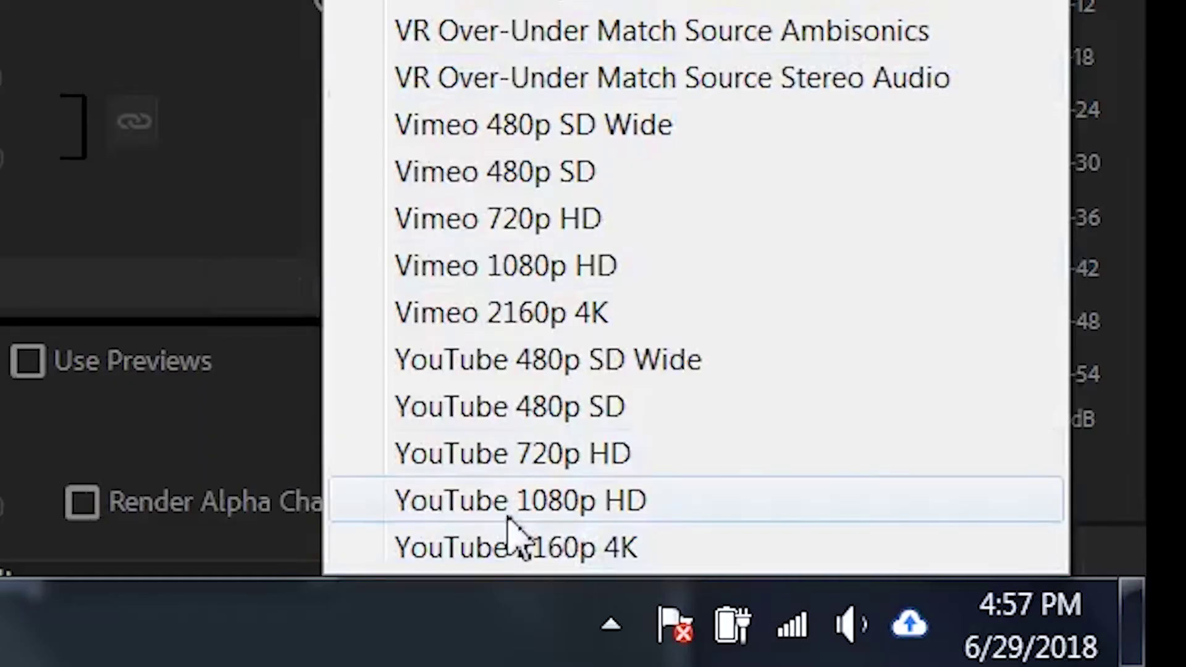
{"action": "left_click", "coordinate": [508, 518]}
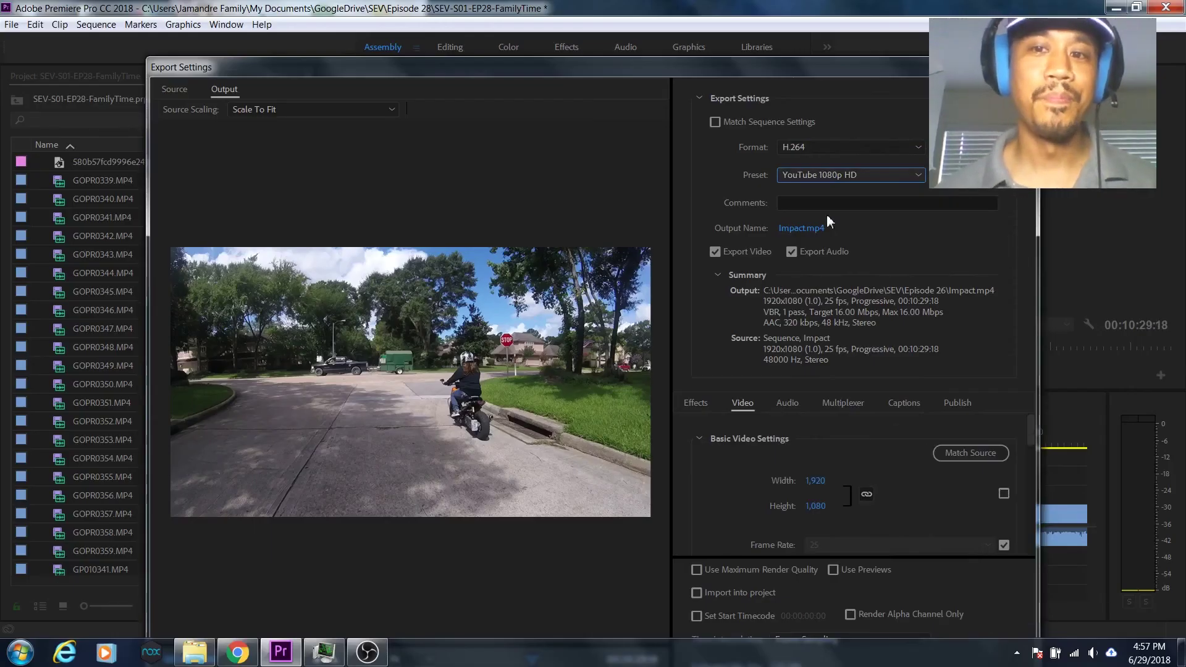
Name the output Test.mp4 and save it in the Episode 27 - Adobe Special folder.
{"action": "left_click", "coordinate": [808, 228]}
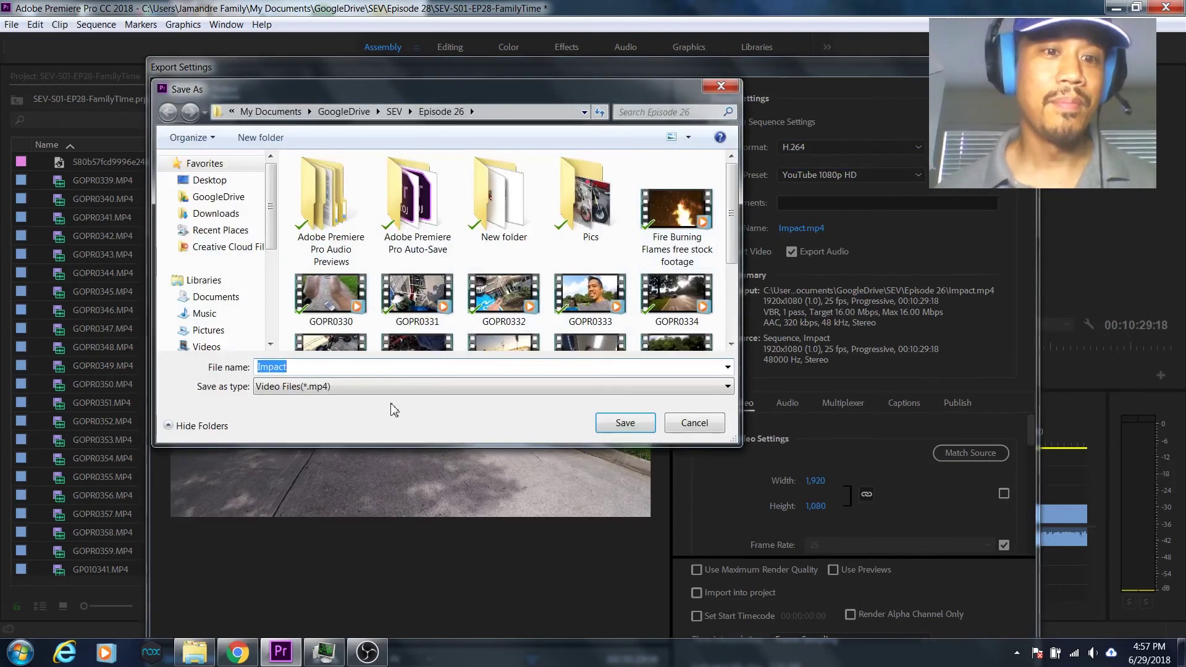
{"action": "type", "text": "Test"}
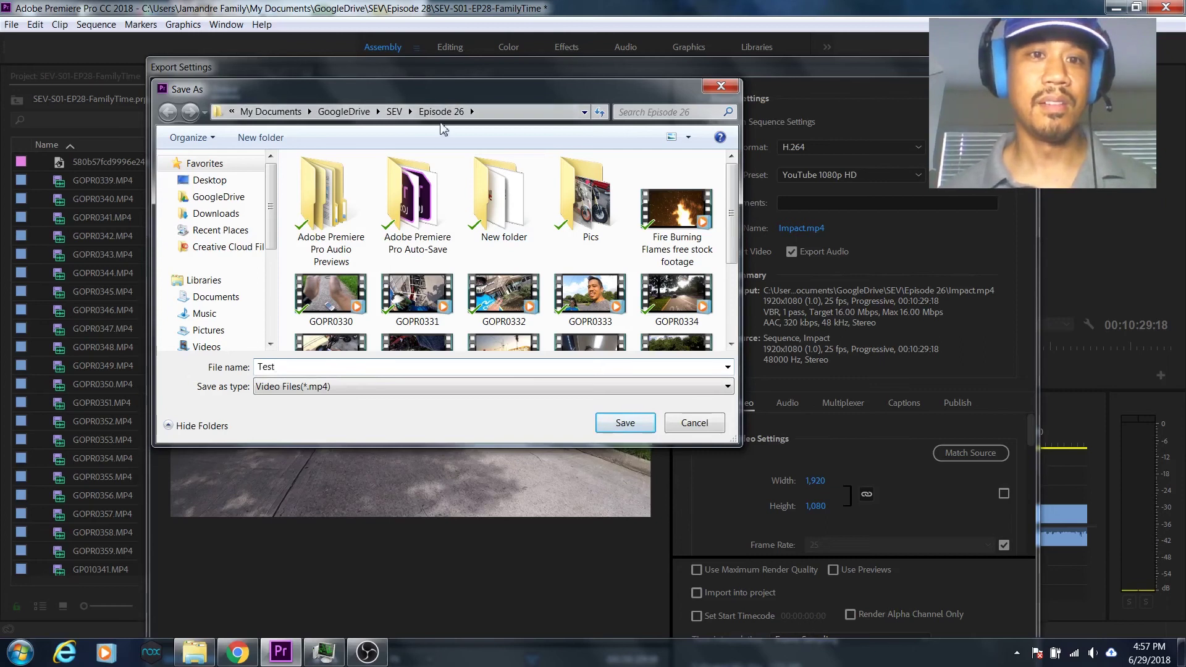
{"action": "left_click", "coordinate": [395, 111]}
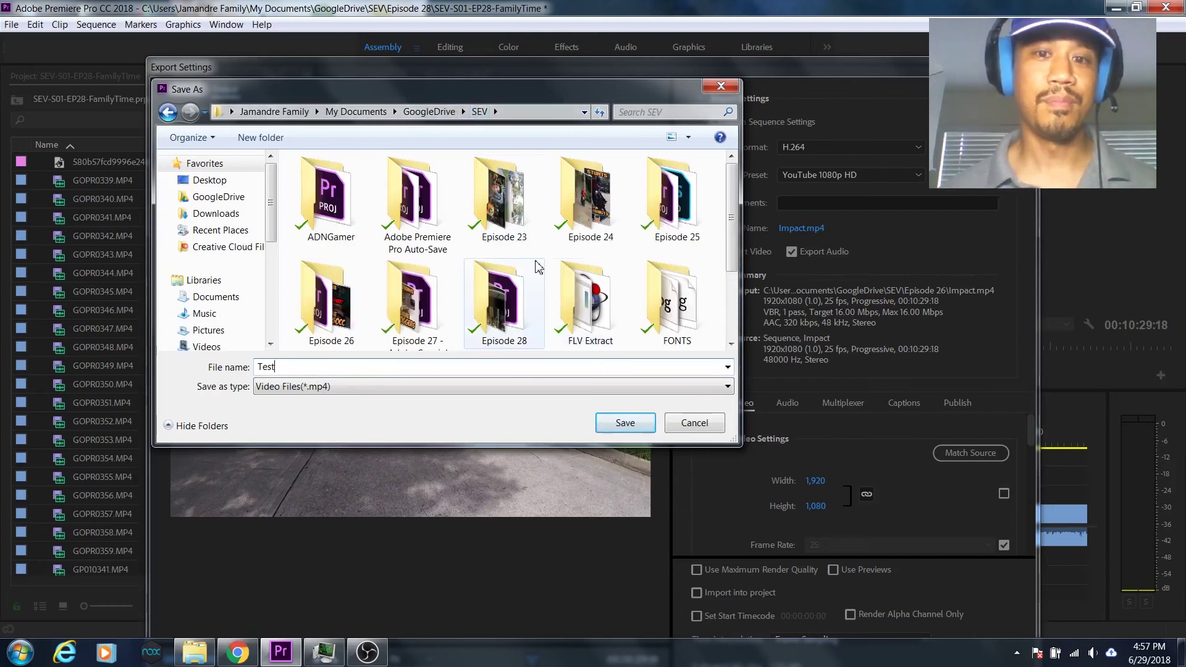
{"action": "double_click", "coordinate": [415, 307]}
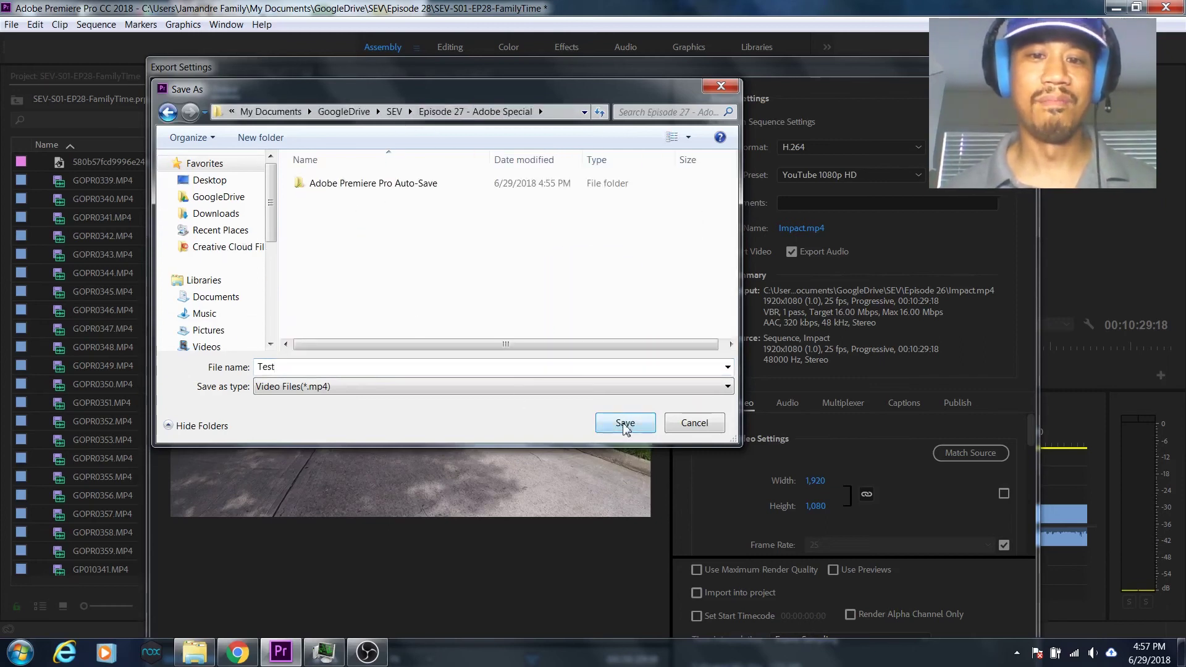
{"action": "left_click", "coordinate": [626, 424]}
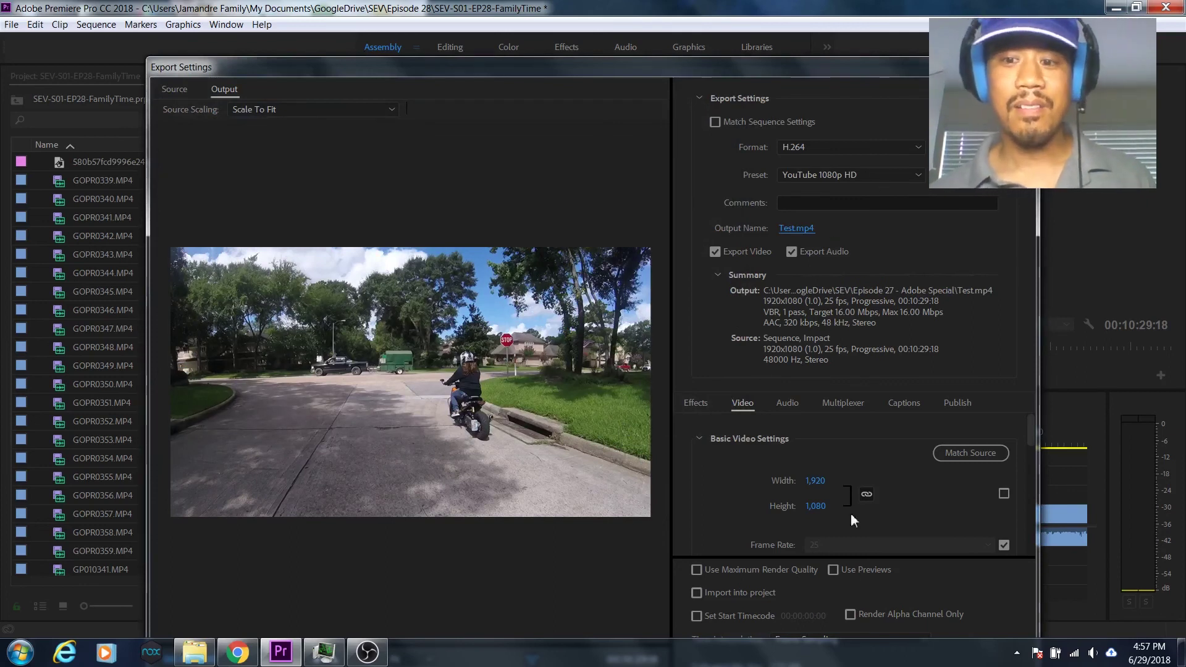
{"action": "left_click_drag", "start_coordinate": [821, 63], "coordinate": [817, 10]}
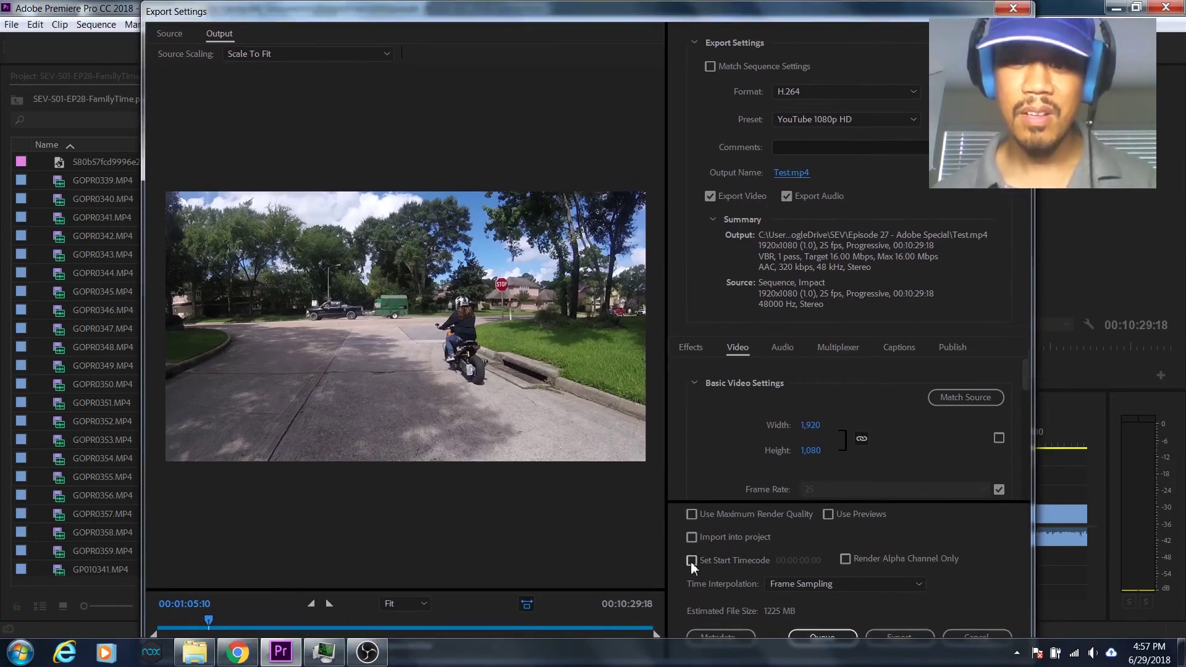
{"action": "left_click", "coordinate": [691, 515]}
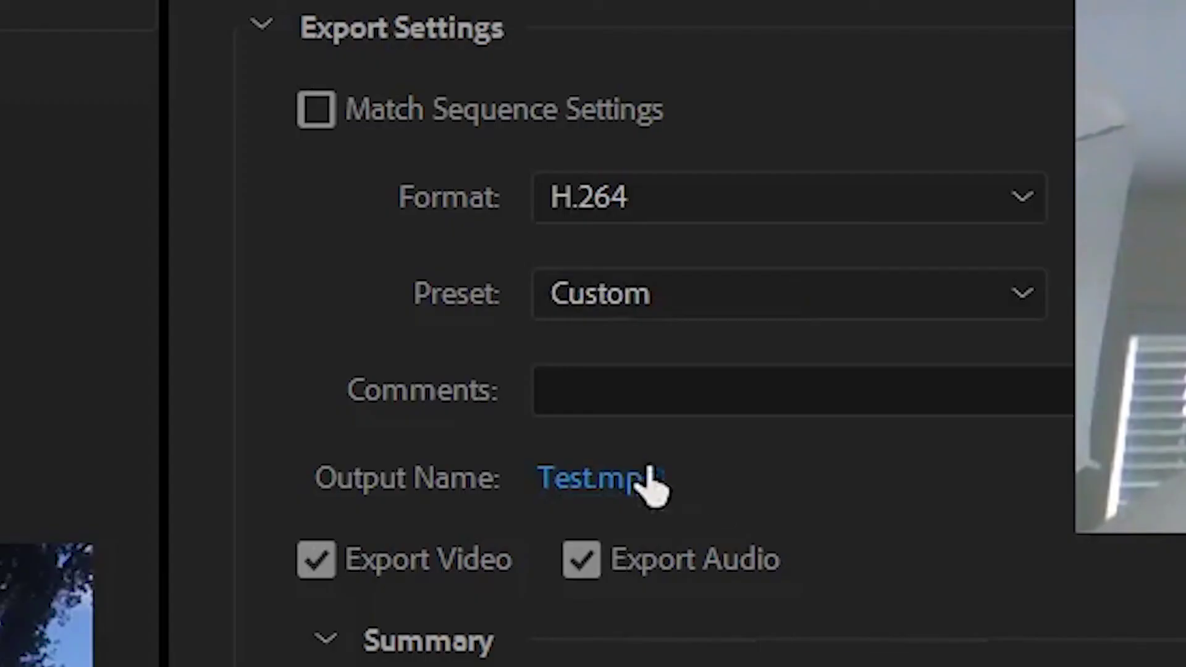
{"action": "left_click", "coordinate": [589, 304]}
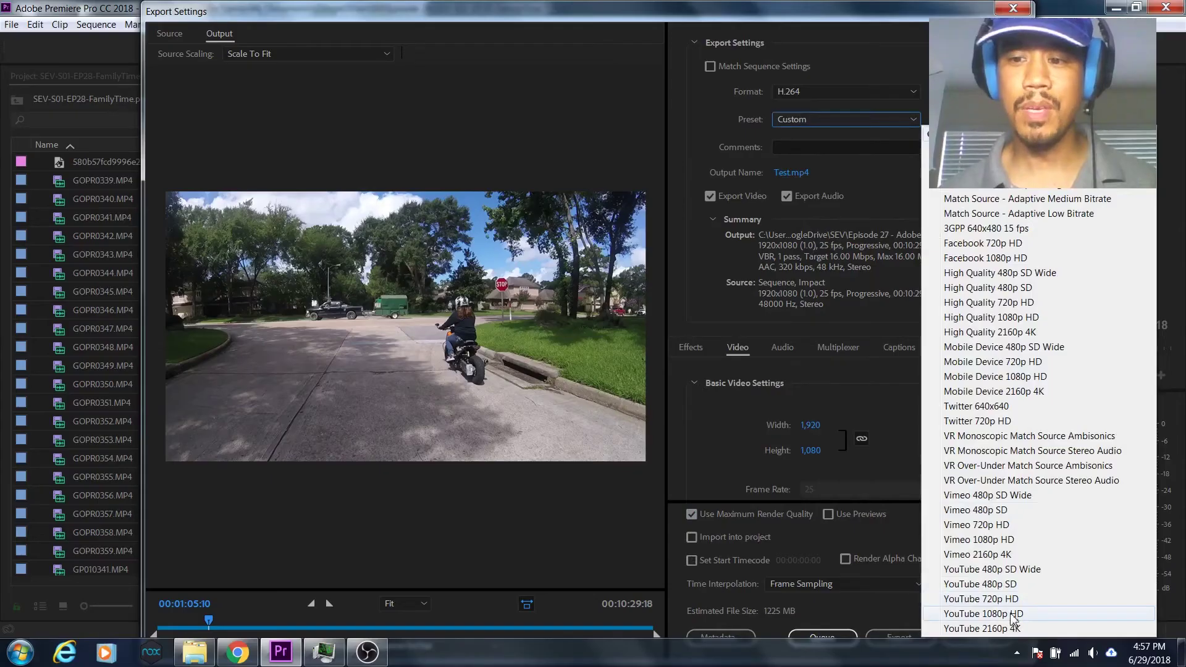
{"action": "left_click", "coordinate": [1012, 614]}
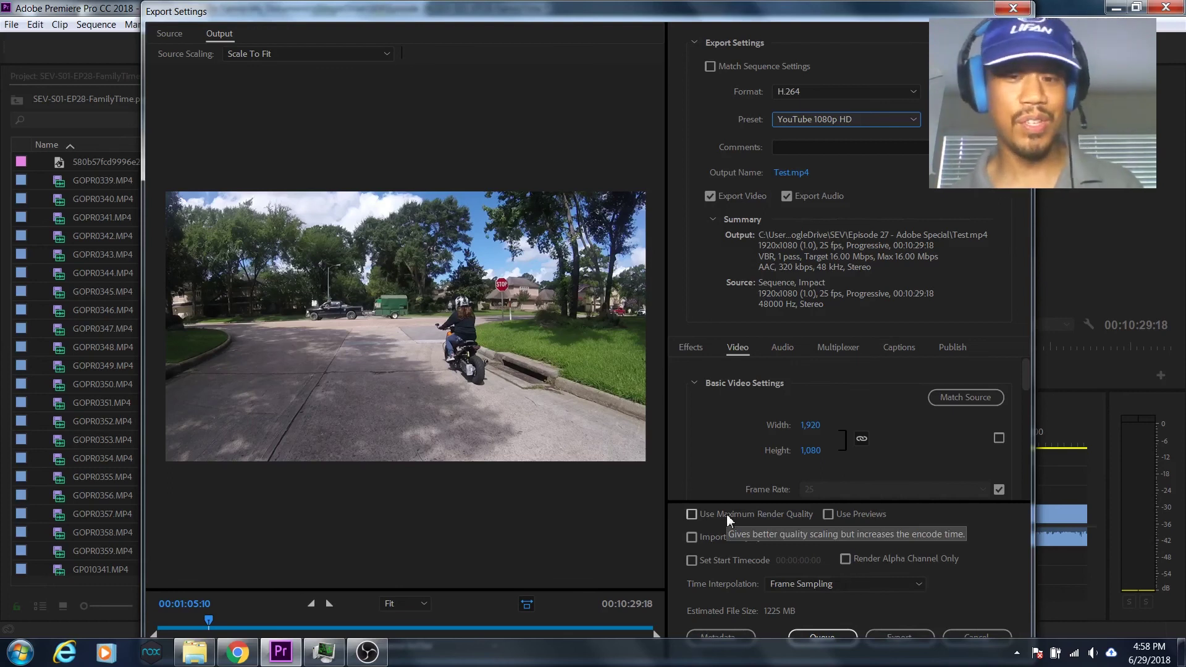
{"action": "left_click_drag", "start_coordinate": [920, 12], "coordinate": [939, 12]}
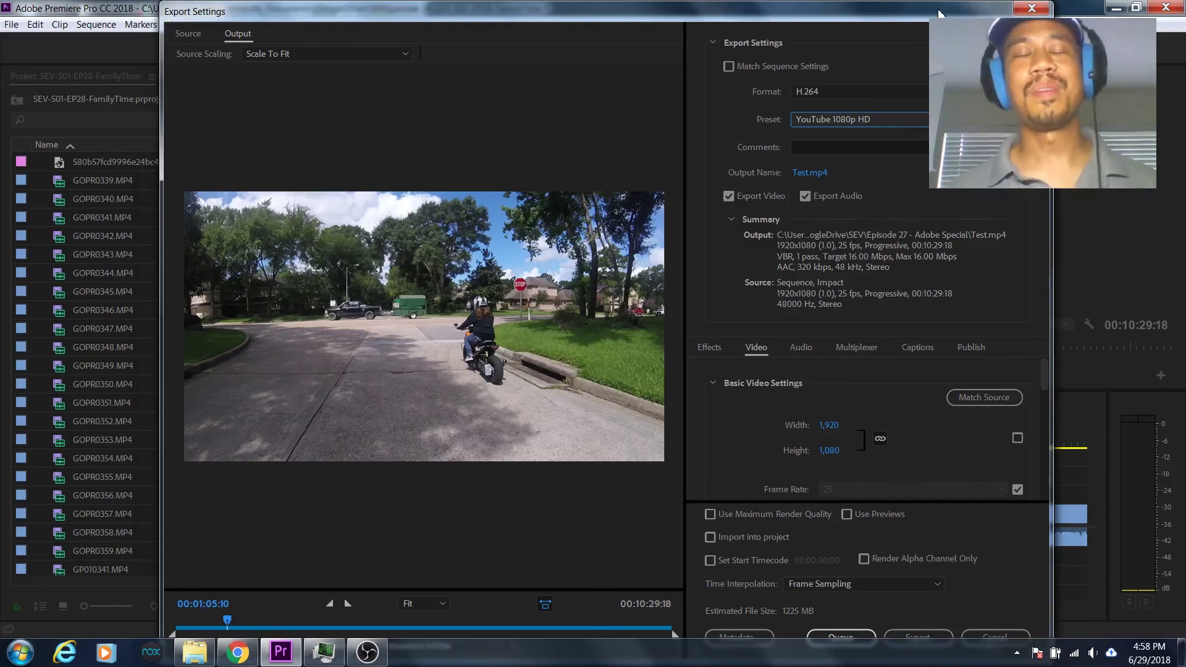